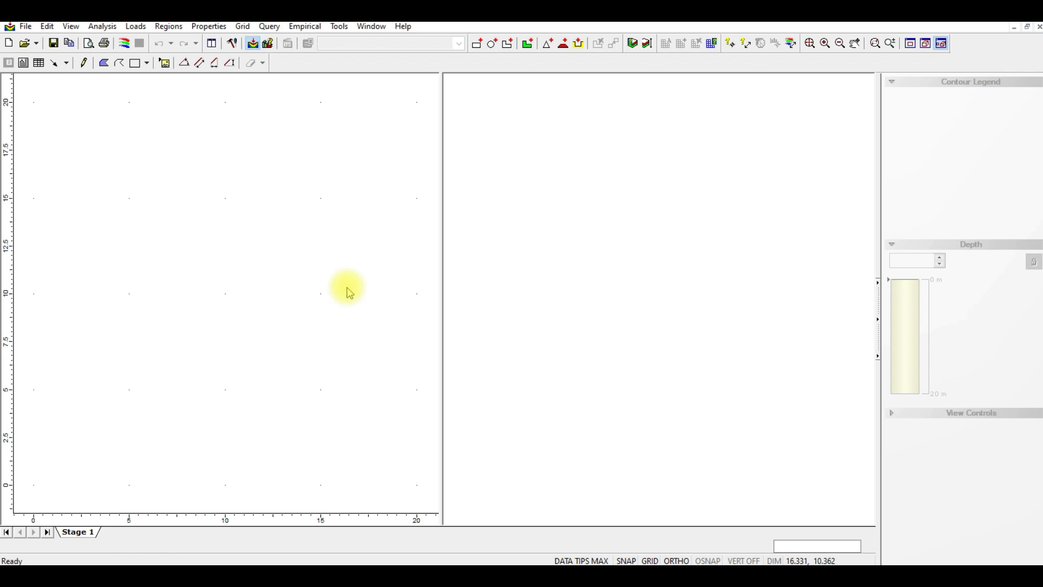
# Enable time-dependent consolidation analysis in the project settings and accept turning on groundwater analysis
pyautogui.click(109, 30)
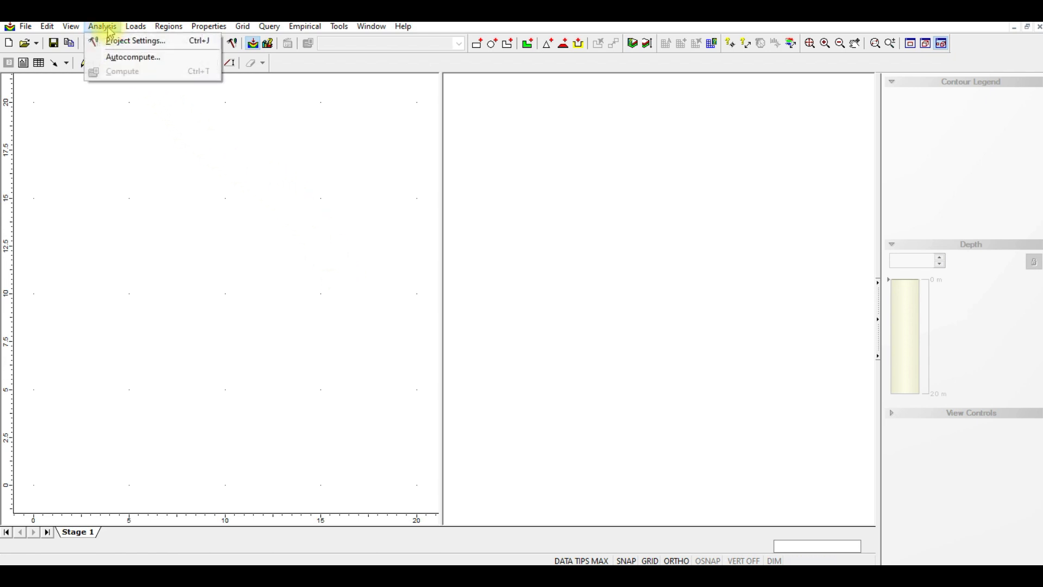
pyautogui.click(132, 43)
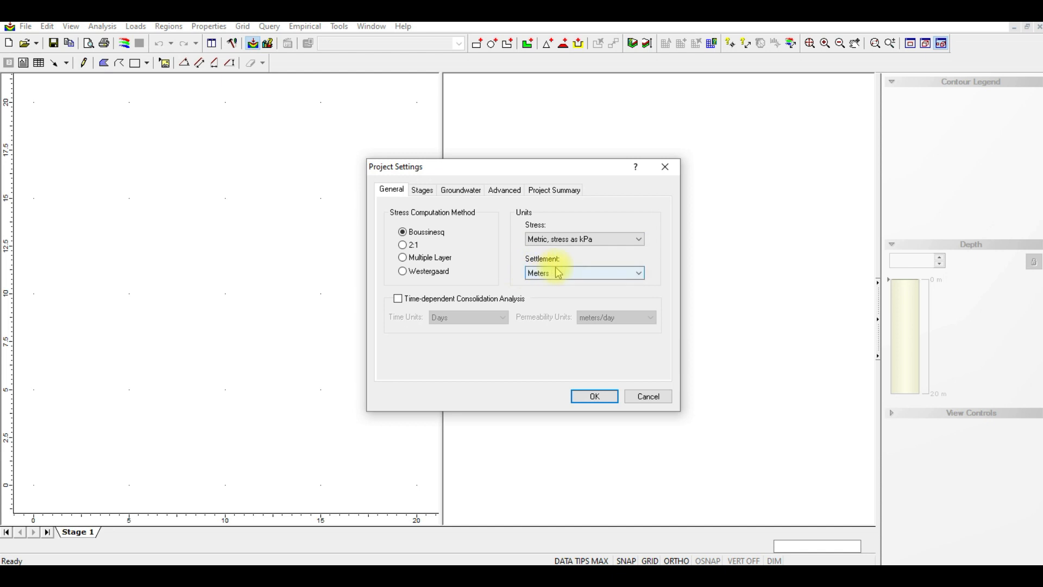
pyautogui.click(401, 300)
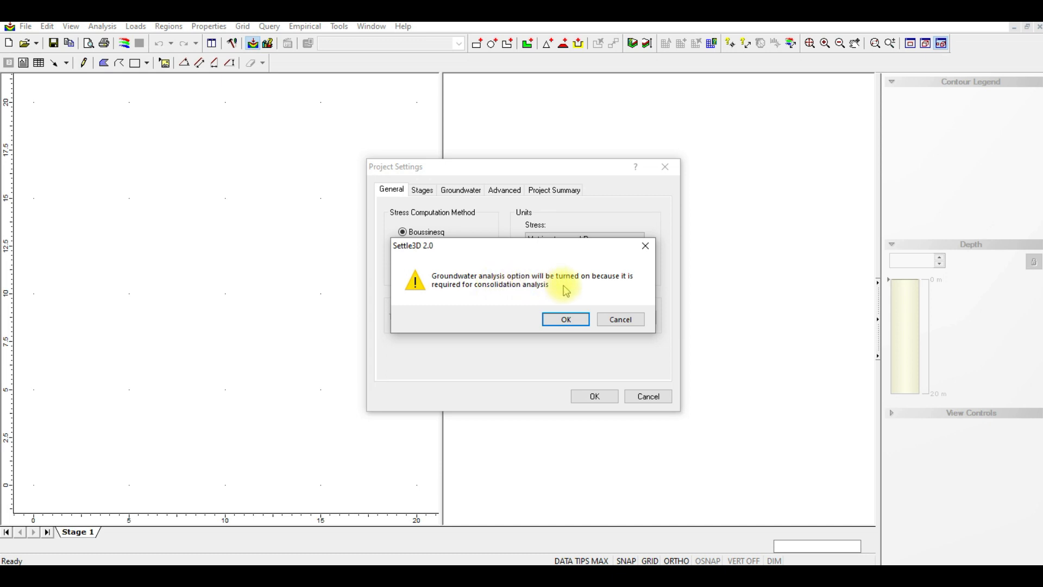
pyautogui.click(567, 321)
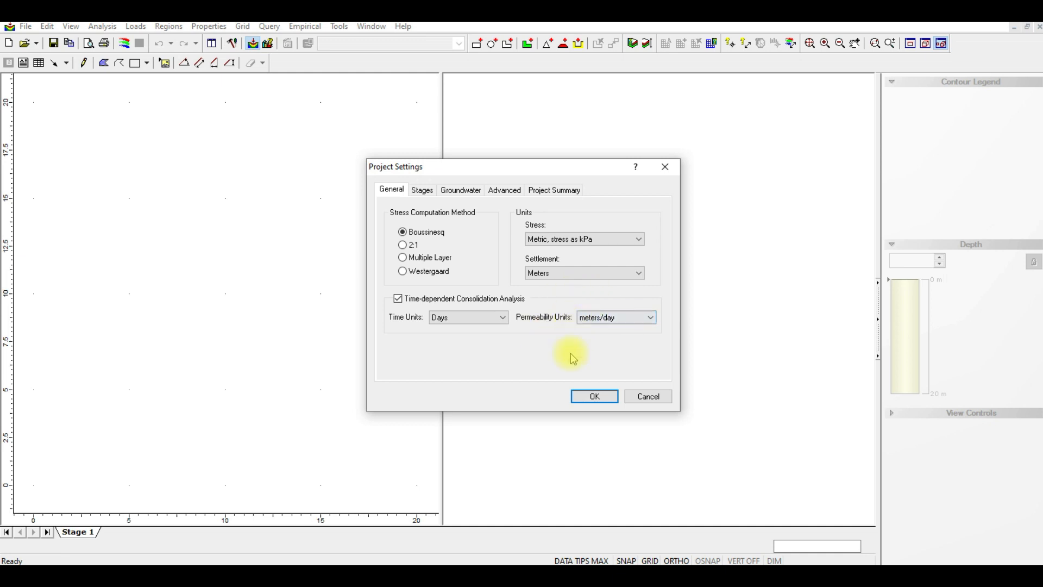
pyautogui.click(596, 396)
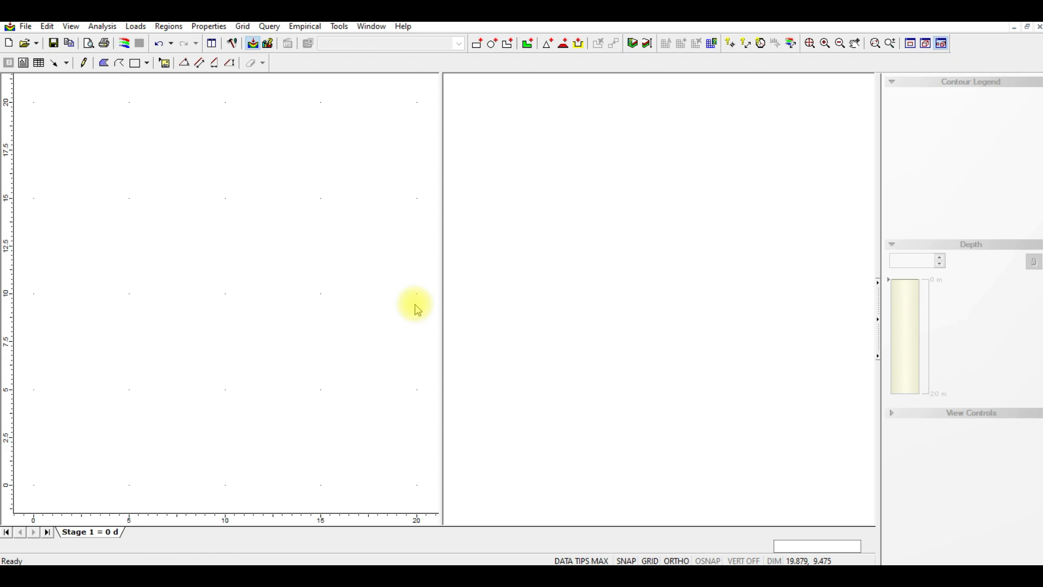
# Set the number of stages to 13 in the project settings
pyautogui.click(102, 26)
pyautogui.click(106, 40)
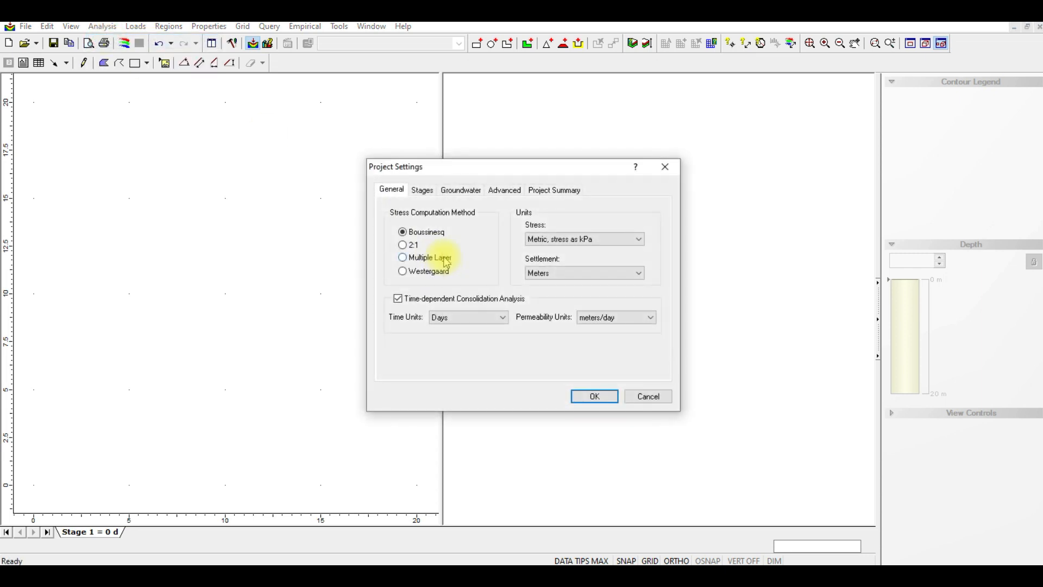
pyautogui.click(422, 197)
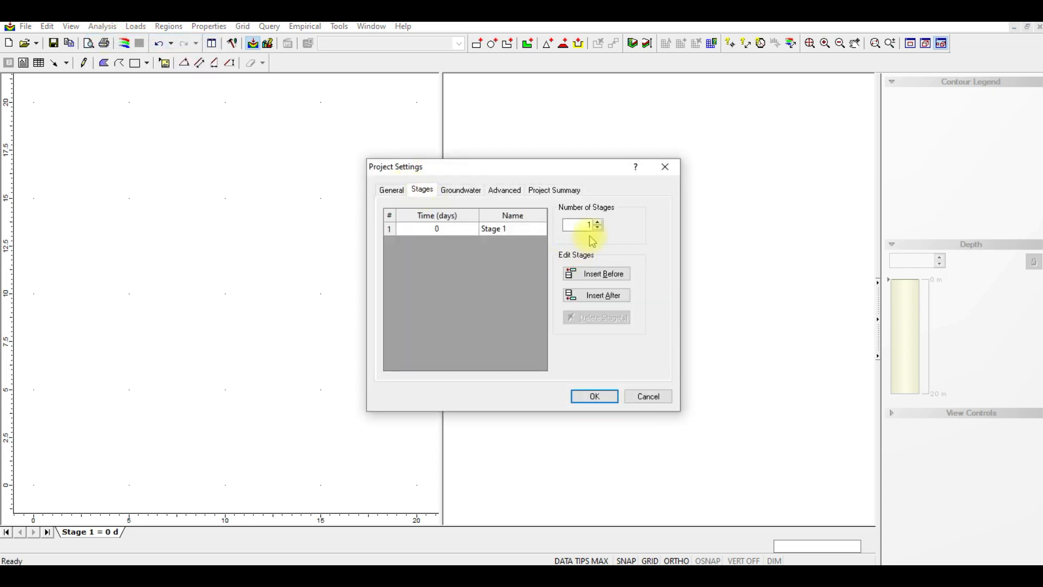
pyautogui.click(599, 222)
pyautogui.click(599, 223)
pyautogui.click(599, 222)
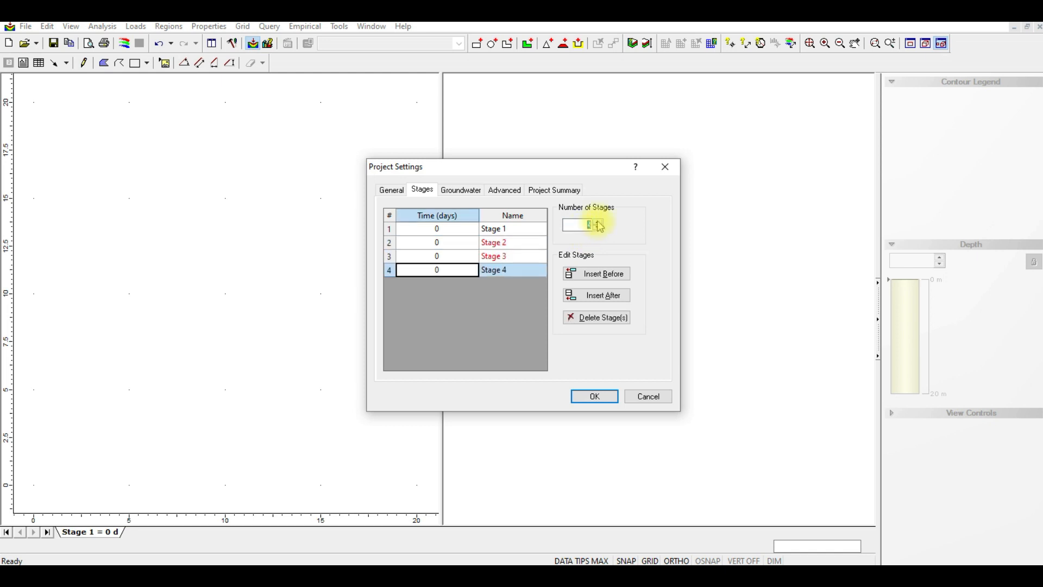
pyautogui.click(599, 222)
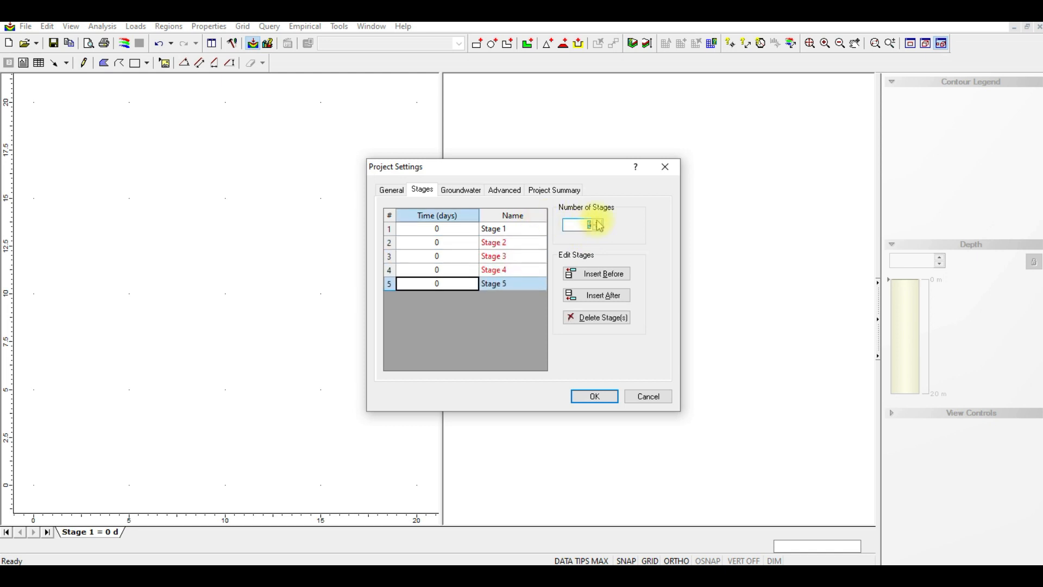
pyautogui.click(599, 222)
pyautogui.click(599, 222)
pyautogui.click(599, 222)
pyautogui.click(599, 223)
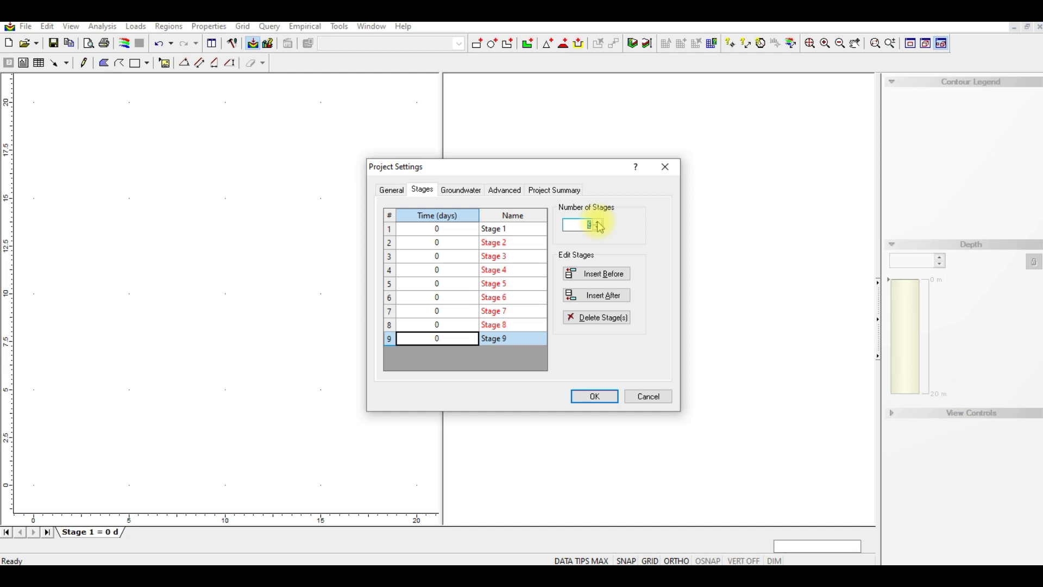
pyautogui.click(599, 222)
pyautogui.click(599, 222)
pyautogui.click(598, 222)
pyautogui.click(598, 222)
pyautogui.moveTo(542, 273); pyautogui.dragTo(542, 217)
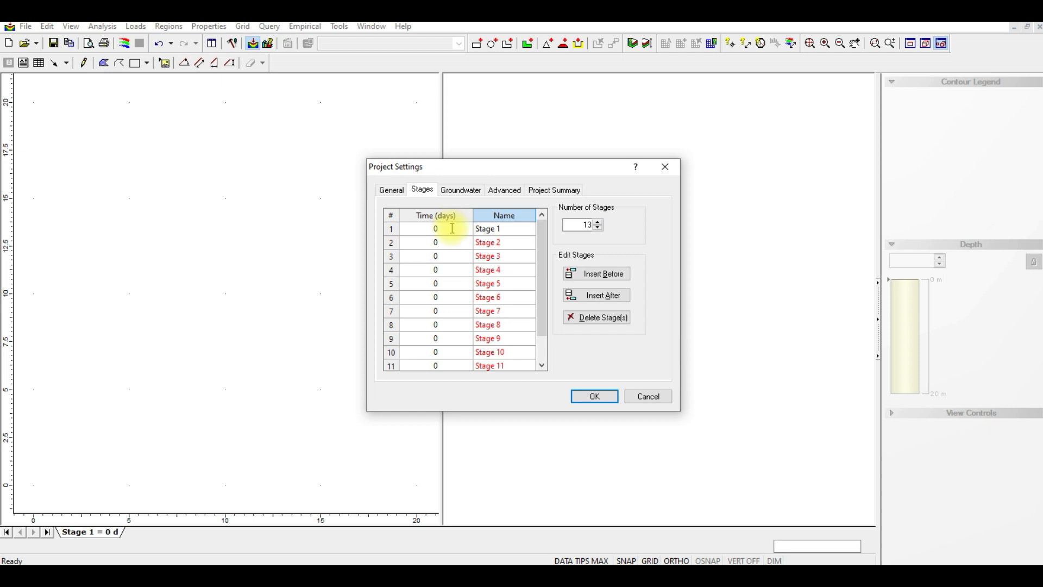
# Set the times of stages 2, 3 and 4 to 30, 150 and 180 days
pyautogui.click(430, 241)
pyautogui.click(430, 241)
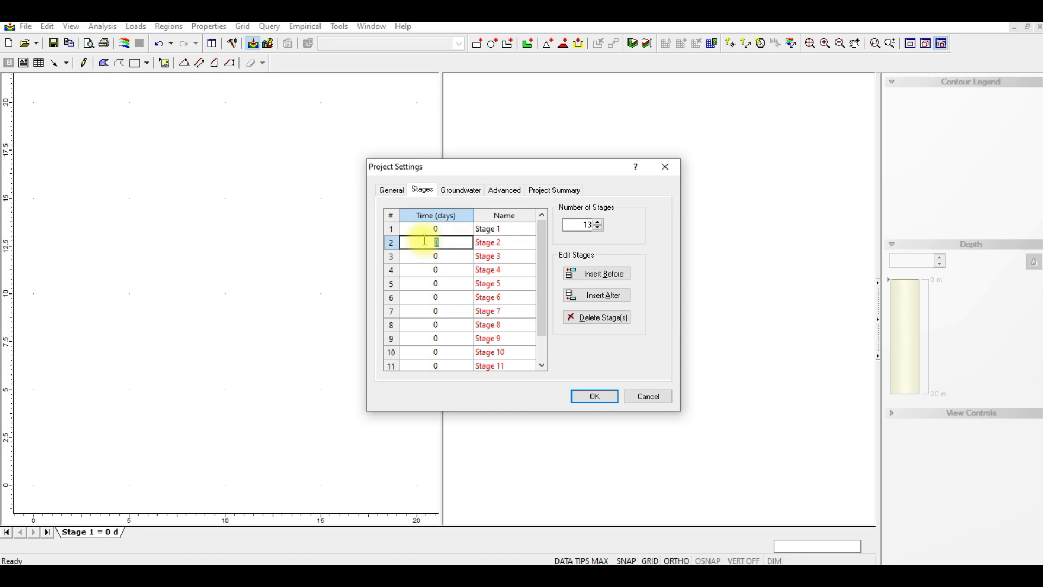
pyautogui.write('30')
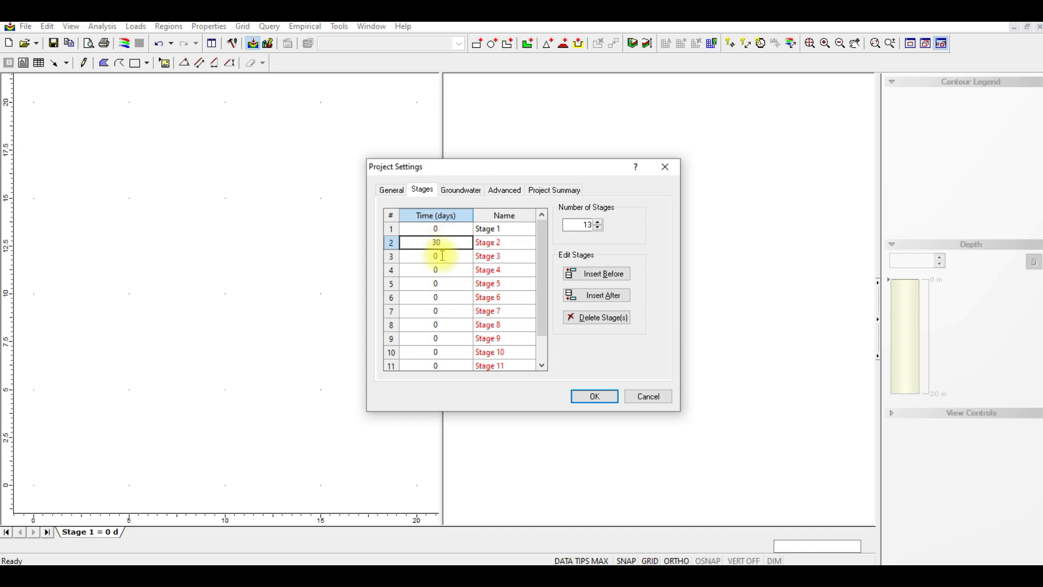
pyautogui.click(414, 254)
pyautogui.click(415, 255)
pyautogui.write('1')
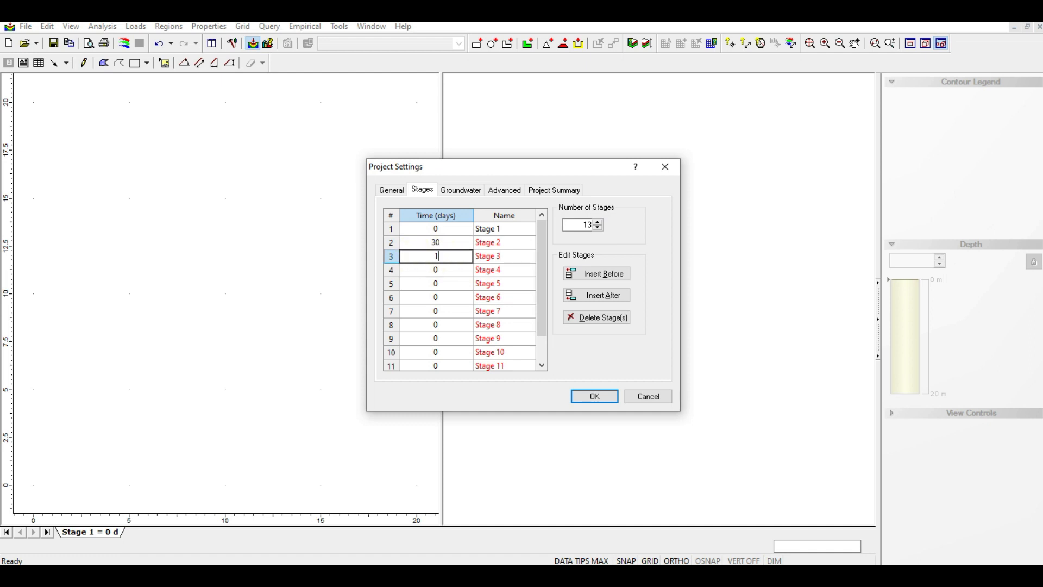
pyautogui.write('50')
pyautogui.click(426, 268)
pyautogui.click(402, 266)
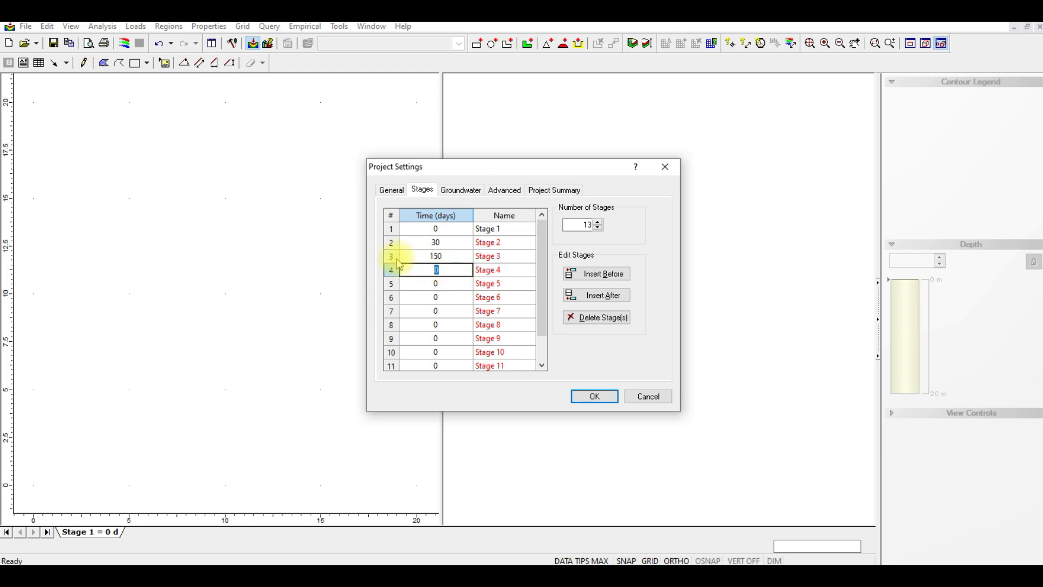
pyautogui.write('180')
# Set the times of stages 5, 6 and 7 to 280, 460 and 690 days
pyautogui.click(422, 281)
pyautogui.click(424, 280)
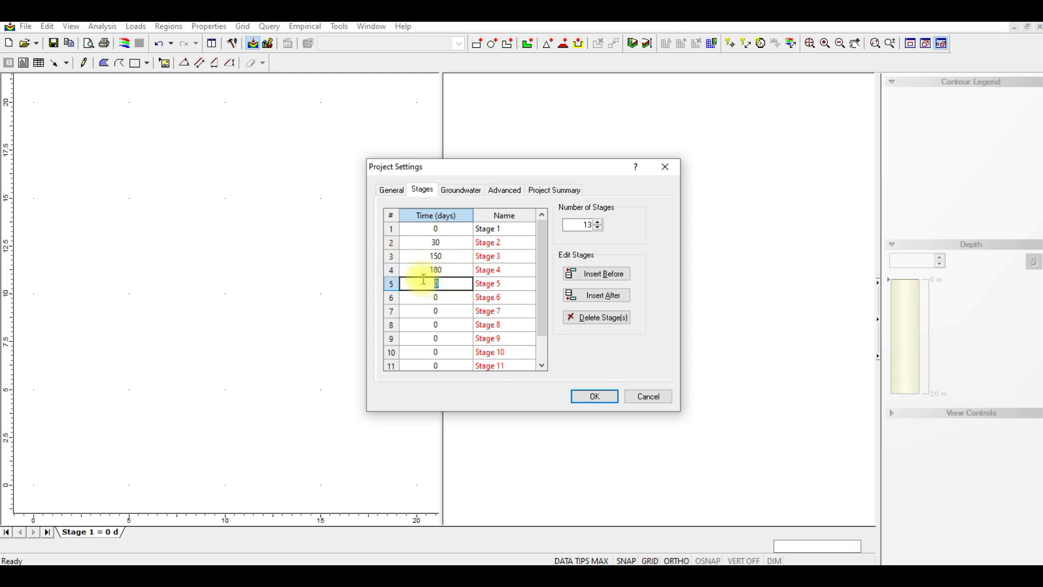
pyautogui.write('3')
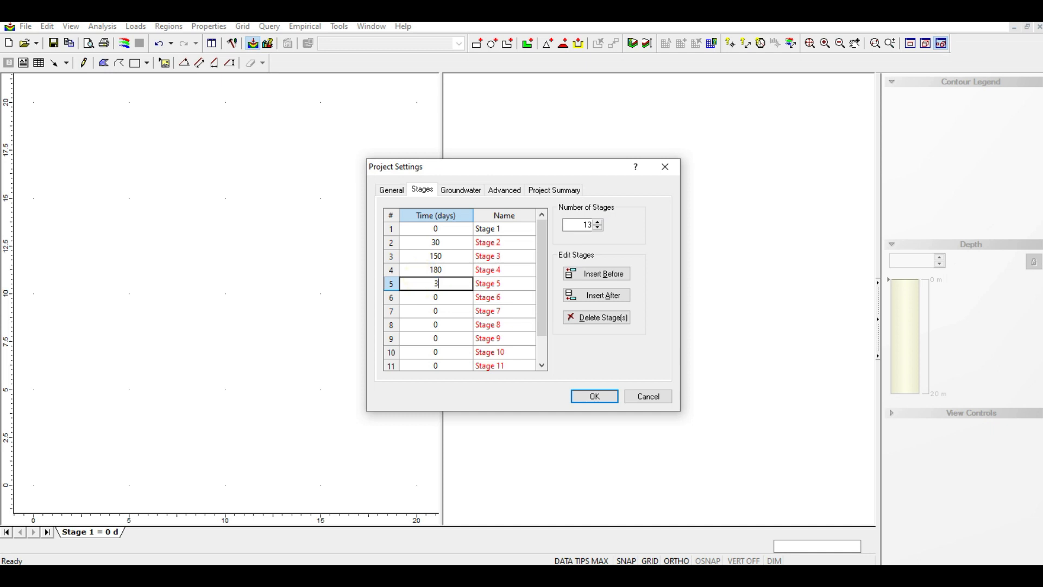
pyautogui.write('80')
pyautogui.press('BackSpace')
pyautogui.press('BackSpace')
pyautogui.press('BackSpace')
pyautogui.write('280')
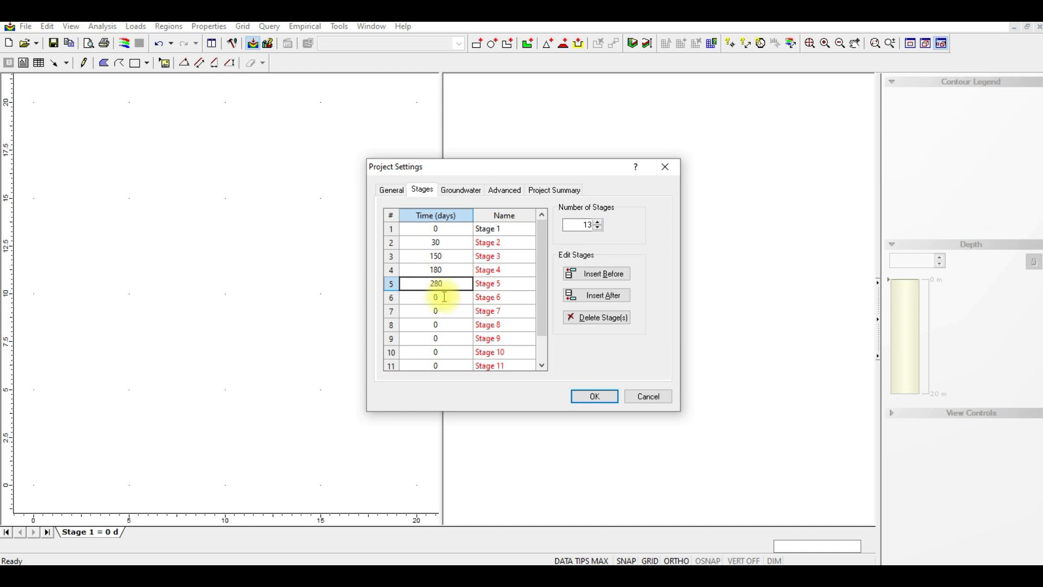
pyautogui.click(442, 297)
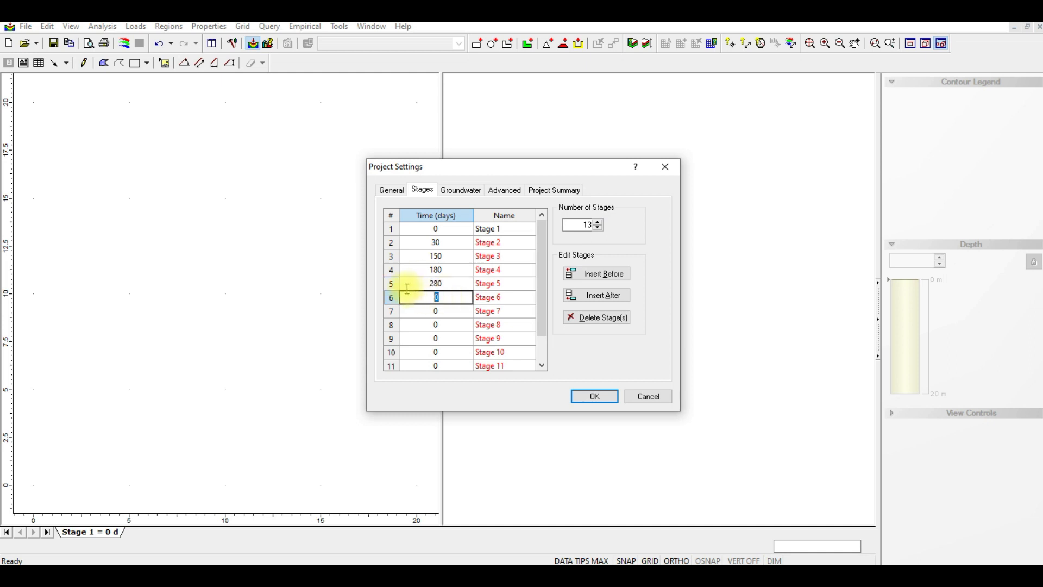
pyautogui.write('460')
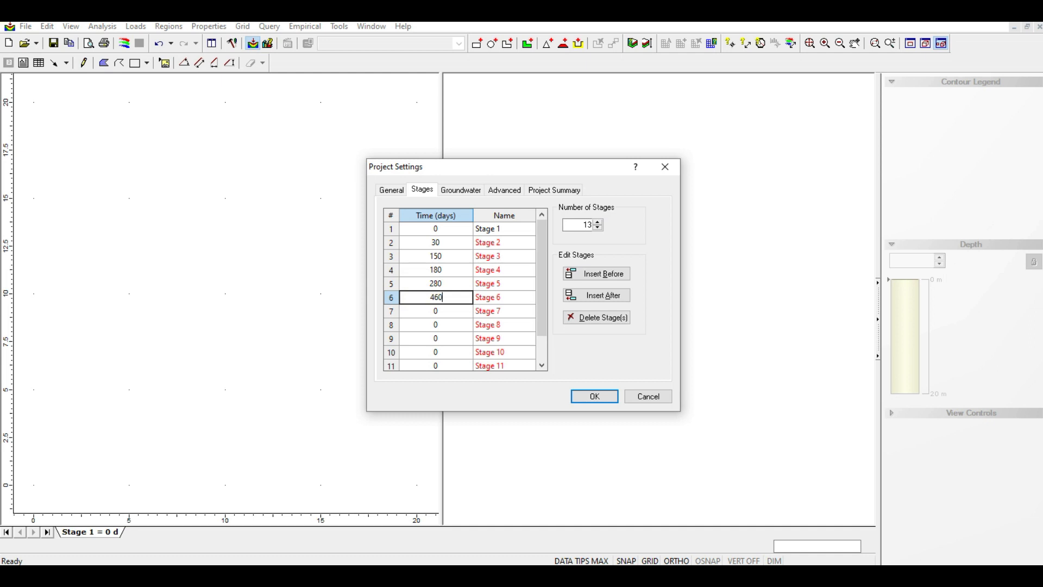
pyautogui.press('Return')
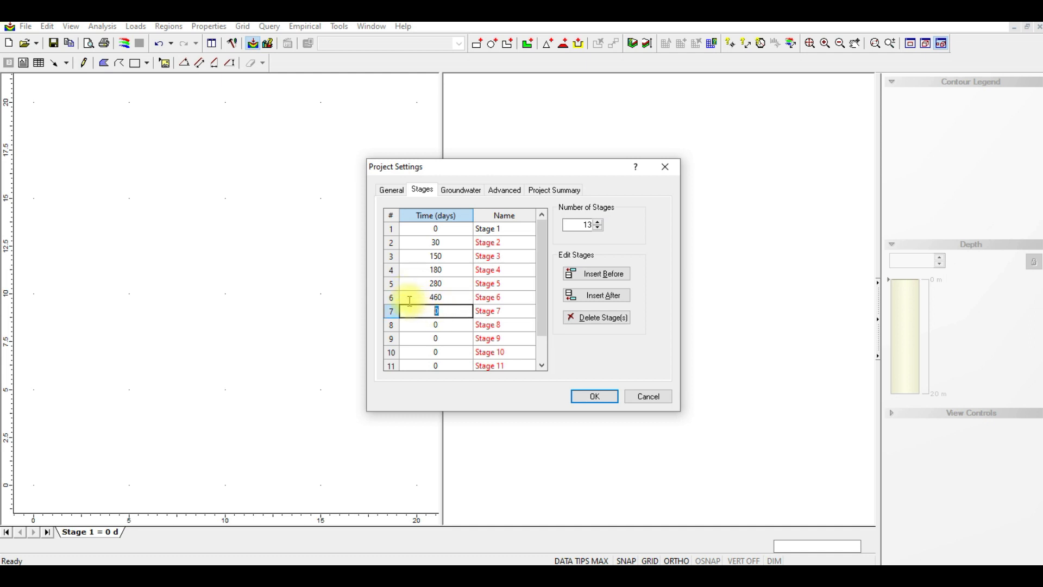
pyautogui.write('690')
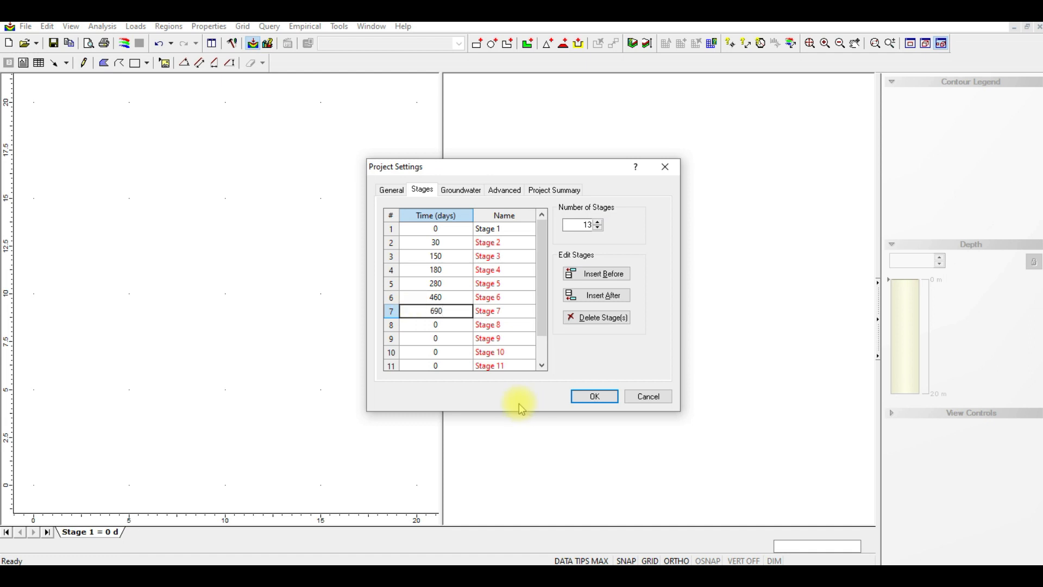
# Set the times of stages 8, 9 and 10 to 790, 850 and 990 days
pyautogui.click(430, 325)
pyautogui.doubleClick(411, 322)
pyautogui.write('790')
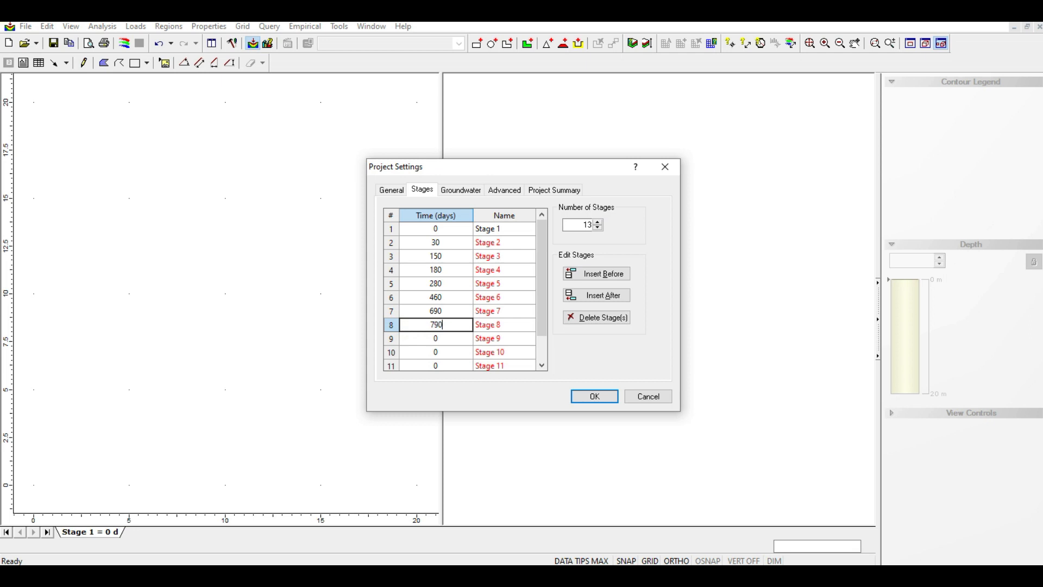
pyautogui.doubleClick(417, 337)
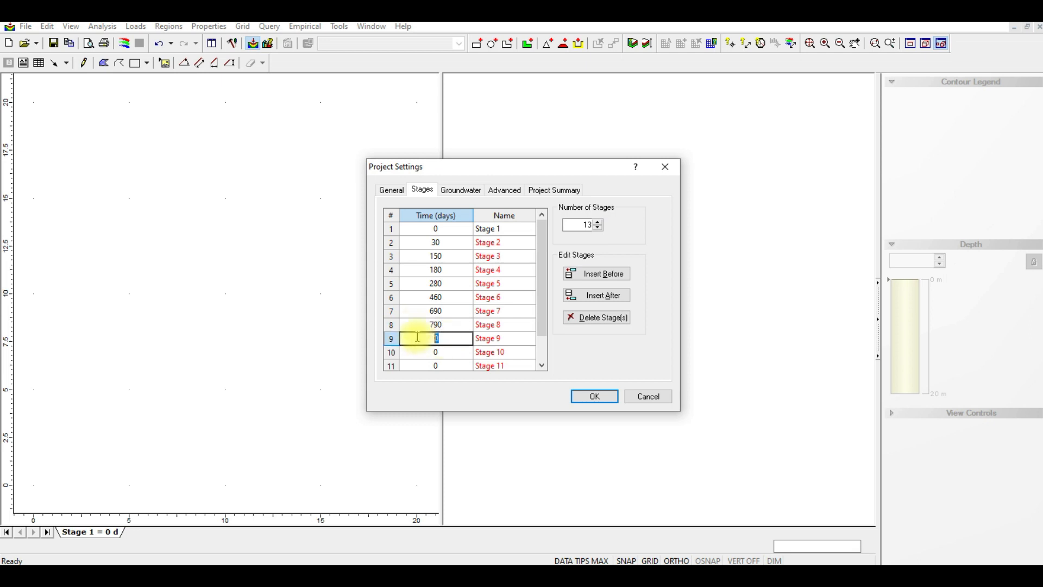
pyautogui.write('850')
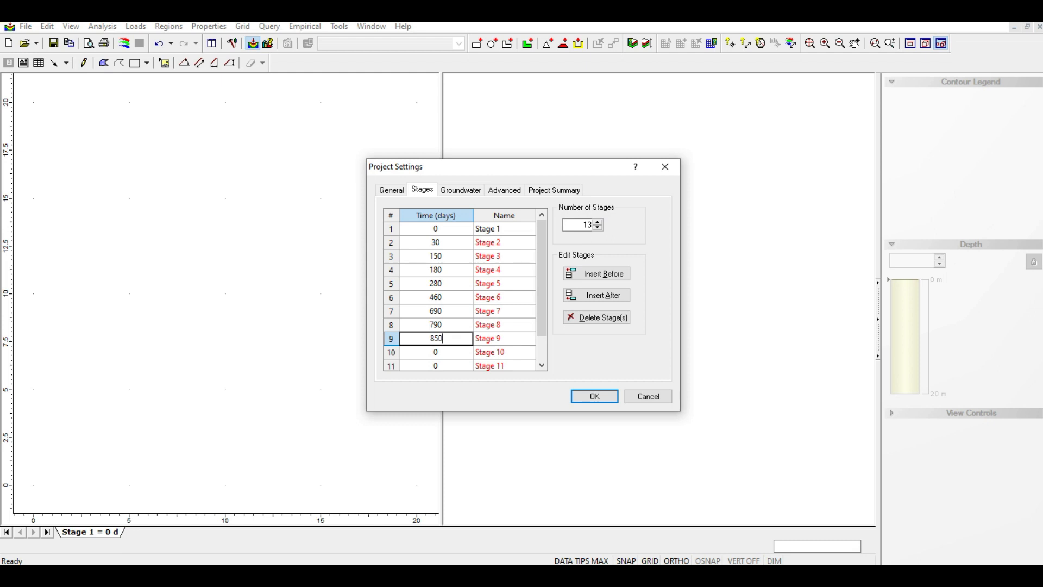
pyautogui.click(438, 352)
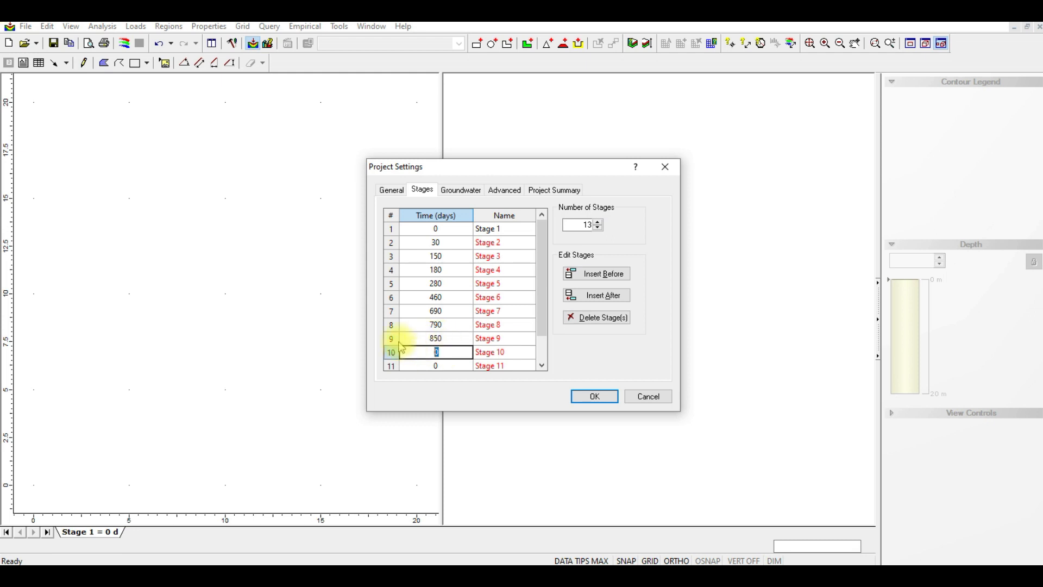
pyautogui.write('990')
# Set the times of stages 11, 12 and 13 to 1070, 1110 and 1530 days and apply the project settings
pyautogui.scroll(-1, 535, 305)
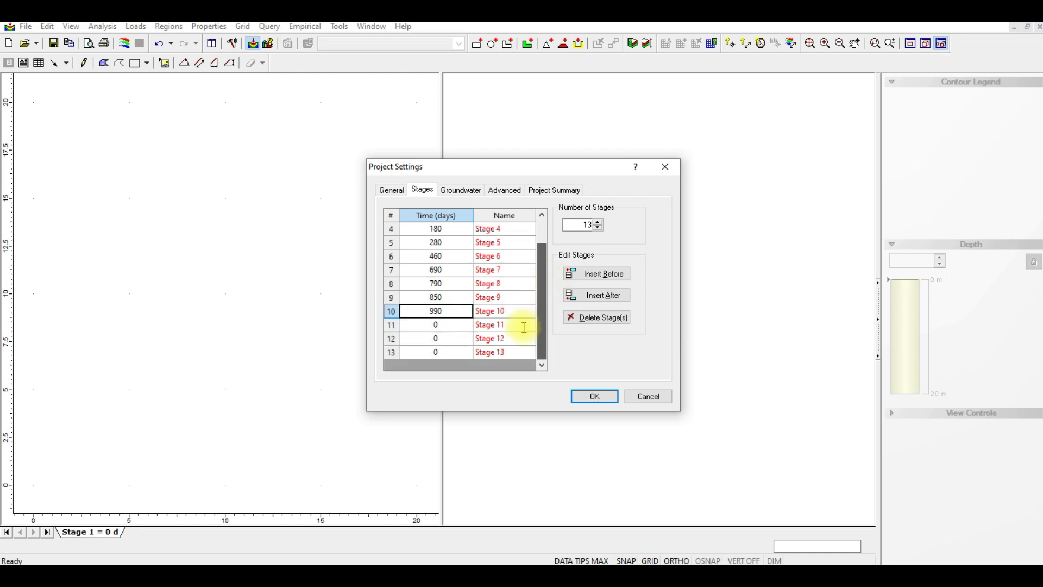
pyautogui.click(409, 322)
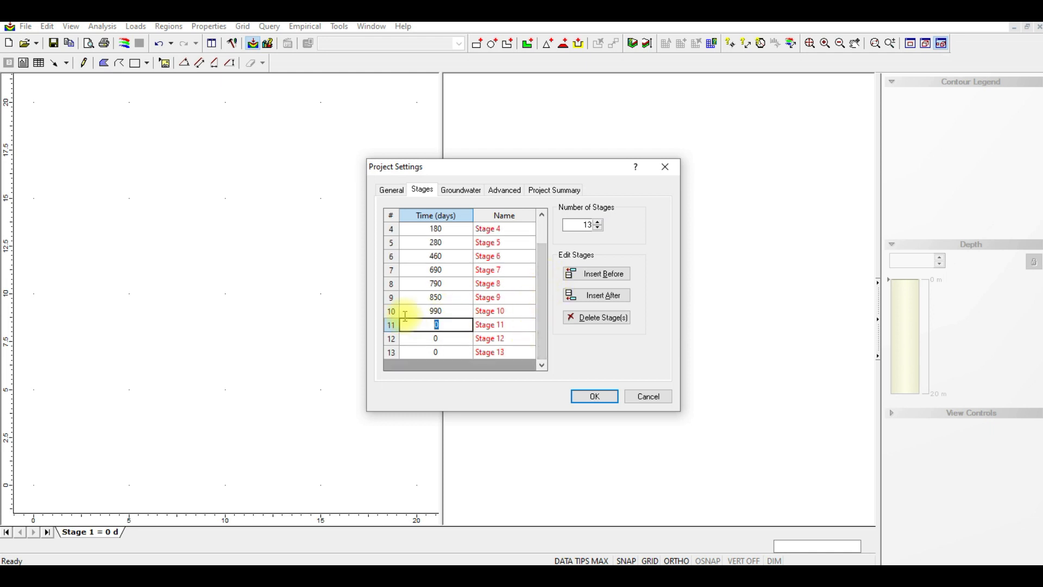
pyautogui.write('1070')
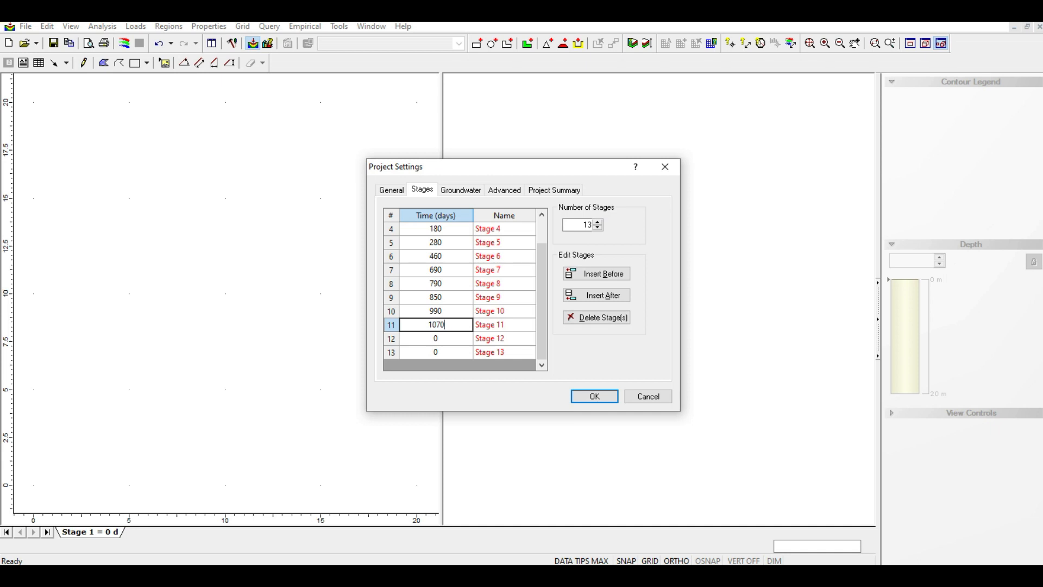
pyautogui.click(433, 337)
pyautogui.write('1110')
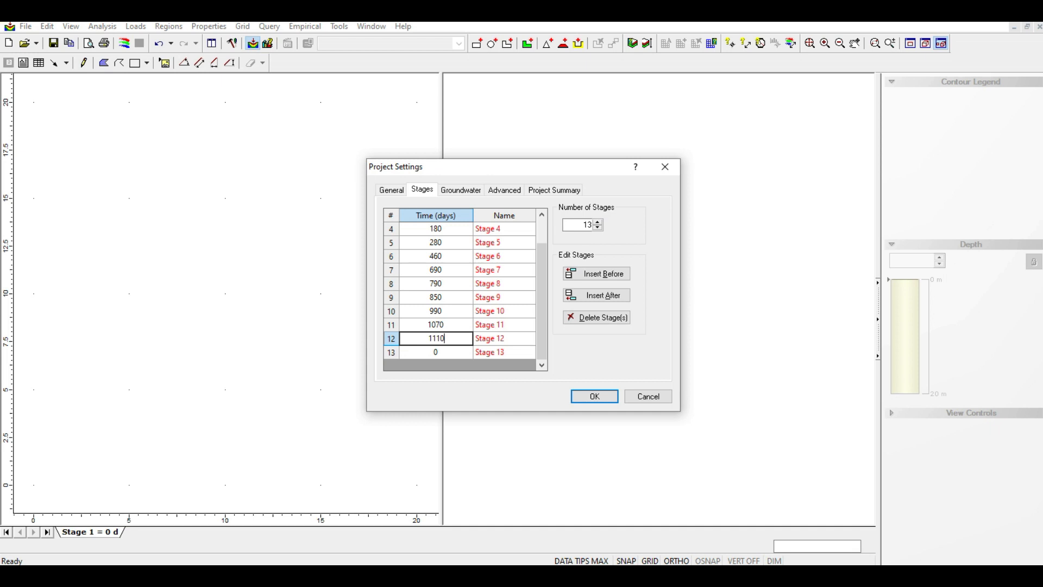
pyautogui.press('Return')
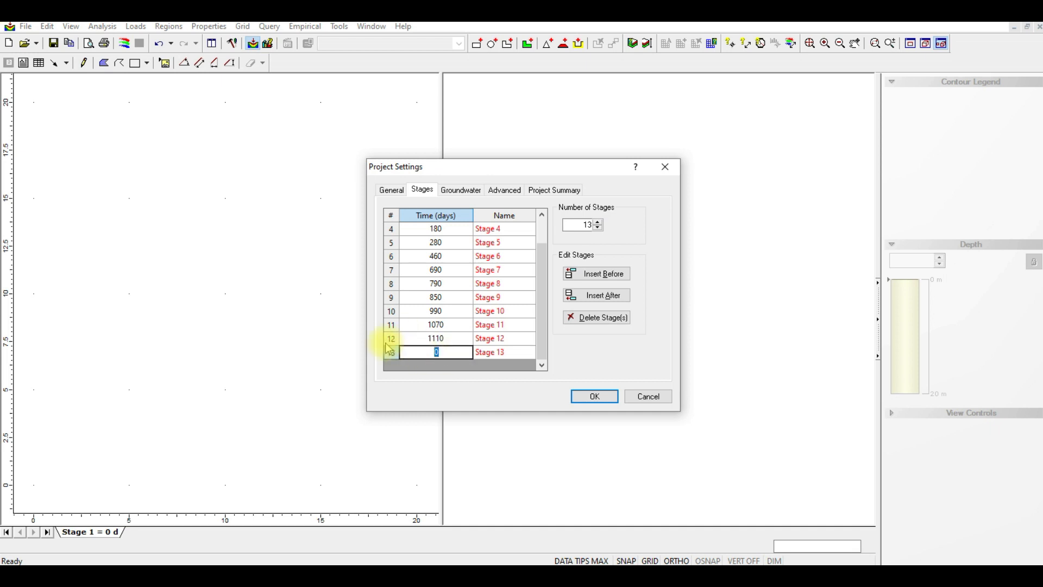
pyautogui.write('1530')
pyautogui.click(590, 397)
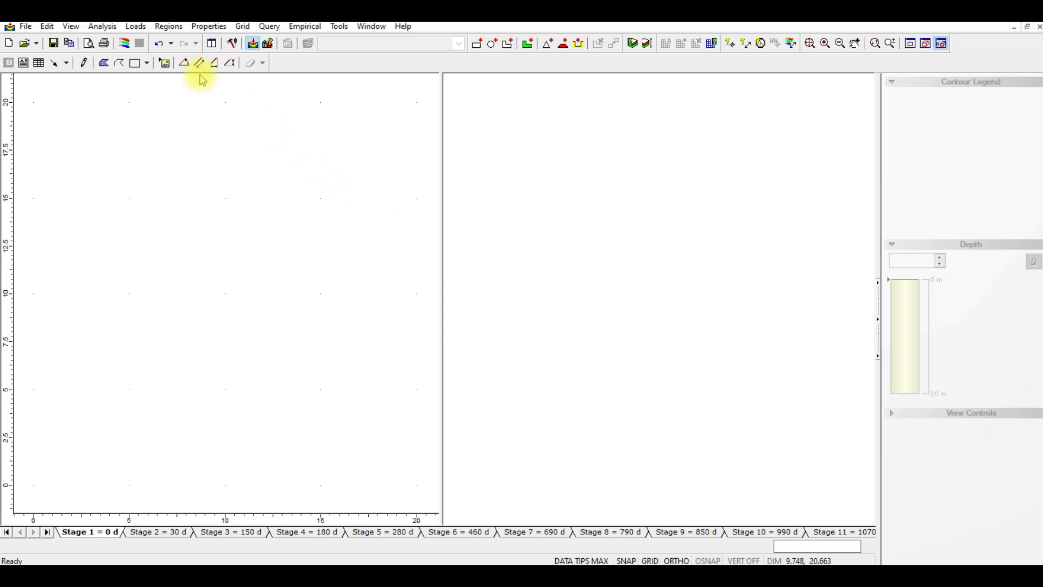
# Set the groundwater analysis depth to water table to 2 m in the project settings
pyautogui.click(109, 28)
pyautogui.click(113, 41)
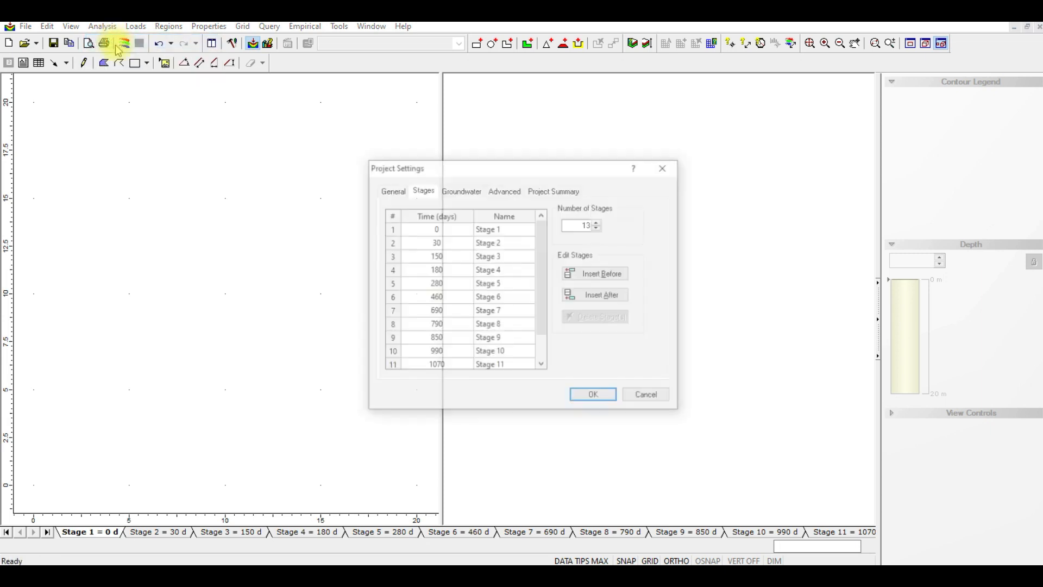
pyautogui.click(454, 191)
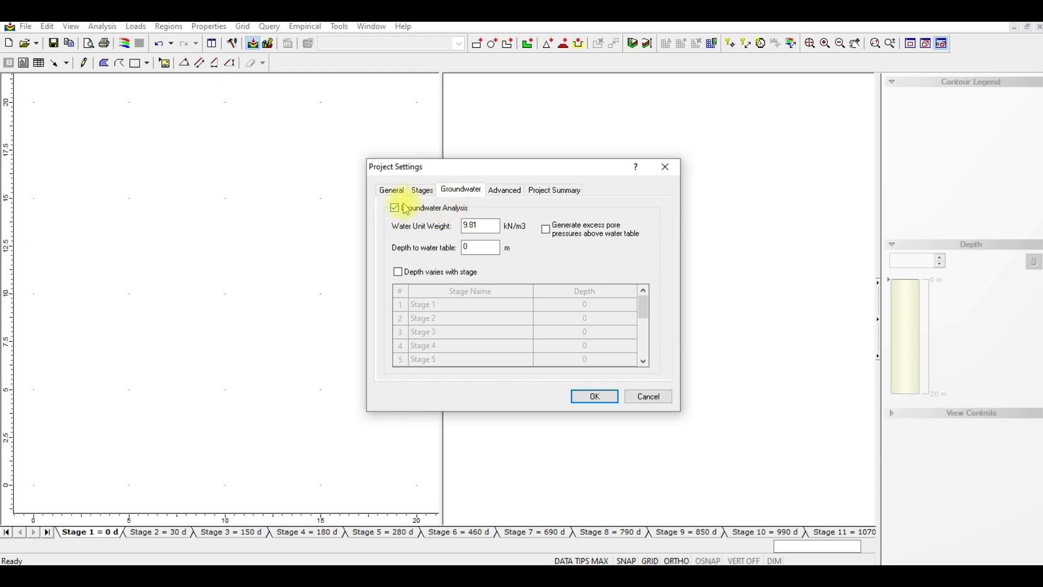
pyautogui.doubleClick(485, 248)
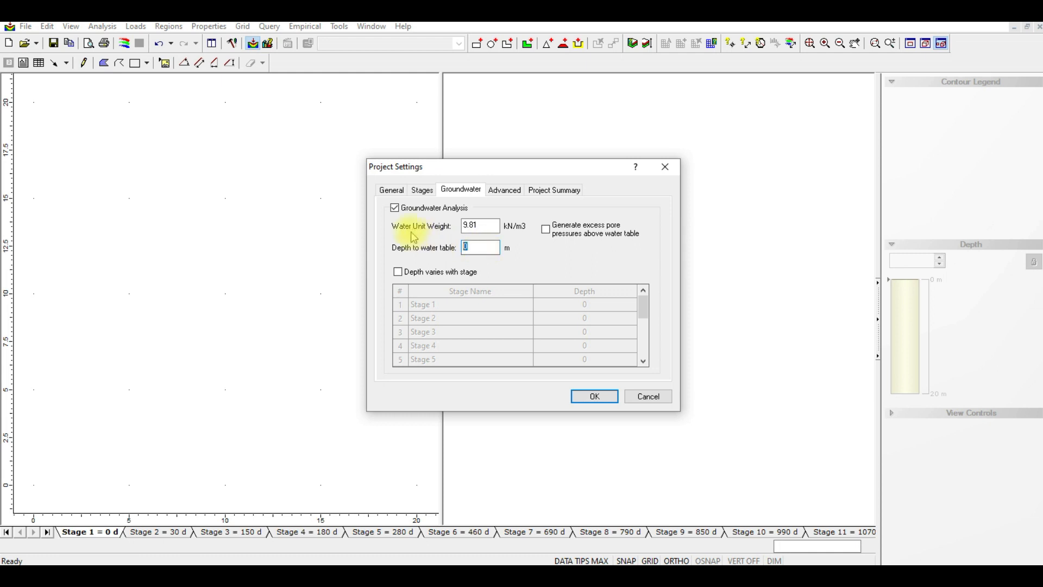
pyautogui.write('2')
# Enter Storage Tank as the project title in the project summary and apply the project settings
pyautogui.click(546, 196)
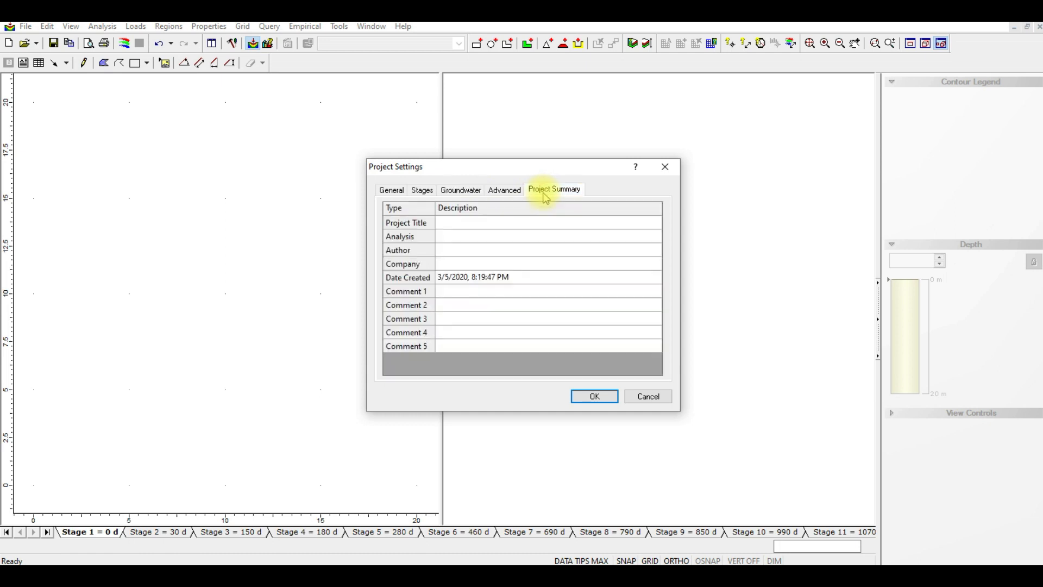
pyautogui.click(458, 226)
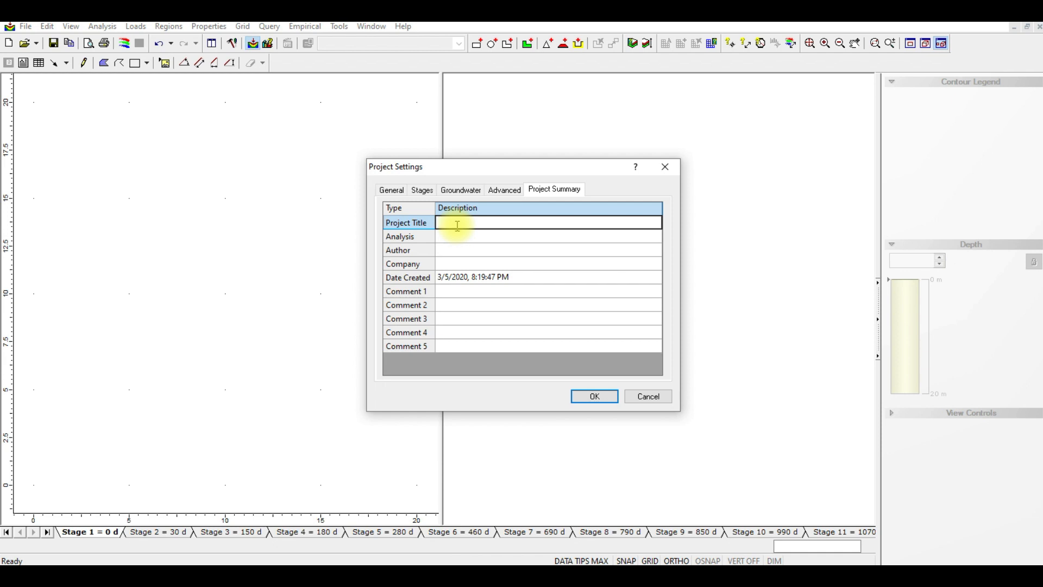
pyautogui.write('S')
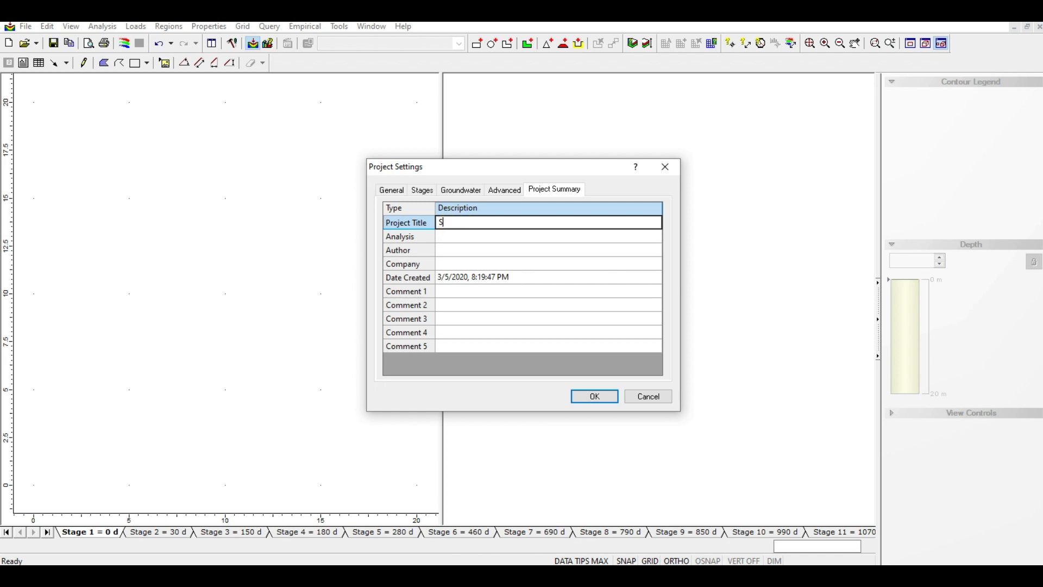
pyautogui.write('torage Tank')
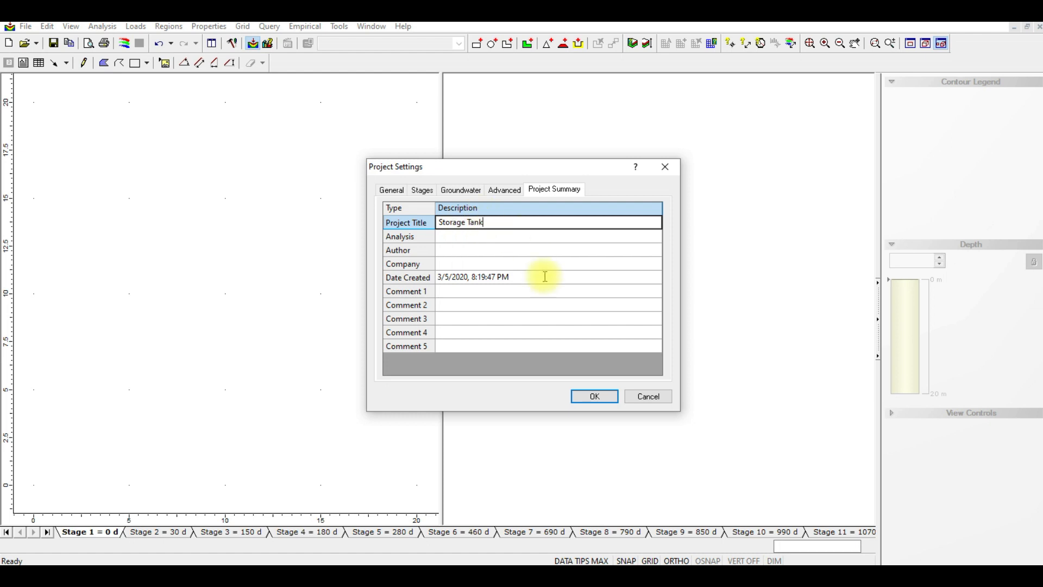
pyautogui.click(598, 397)
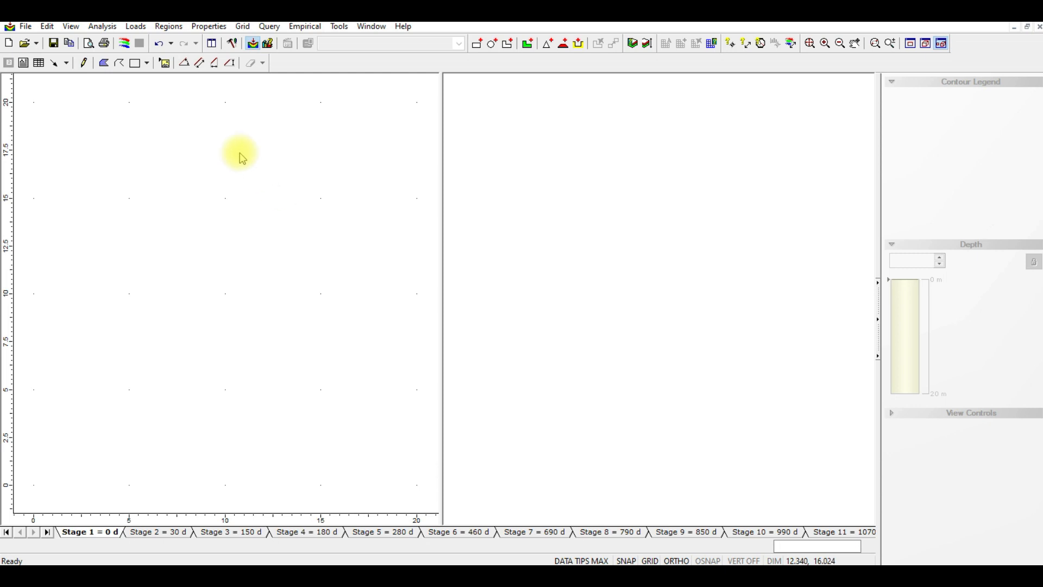
# Start a new embankment load with a base width of 200 m and near and far end angles of 8 degrees
pyautogui.click(135, 28)
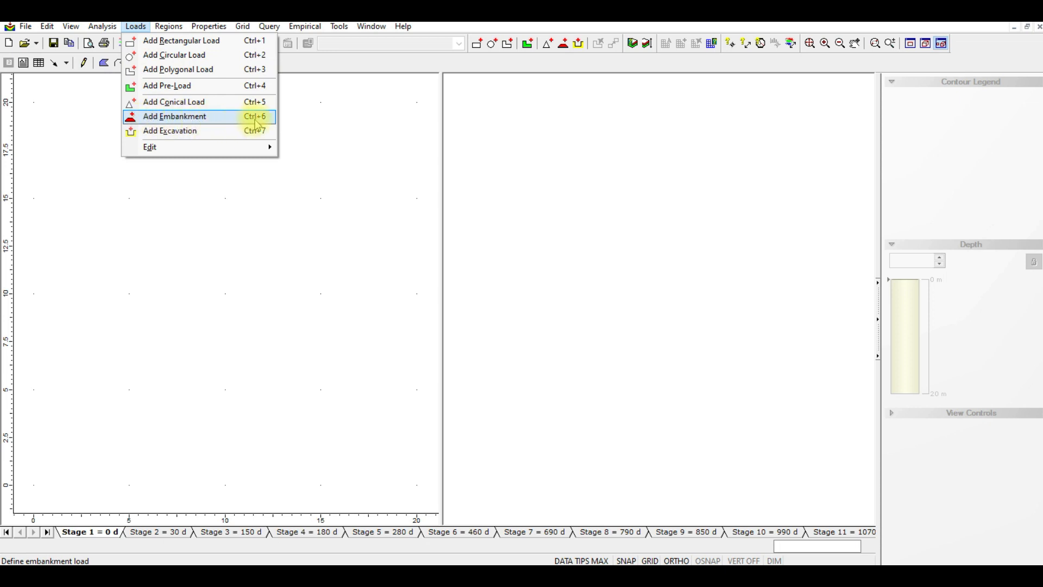
pyautogui.click(205, 122)
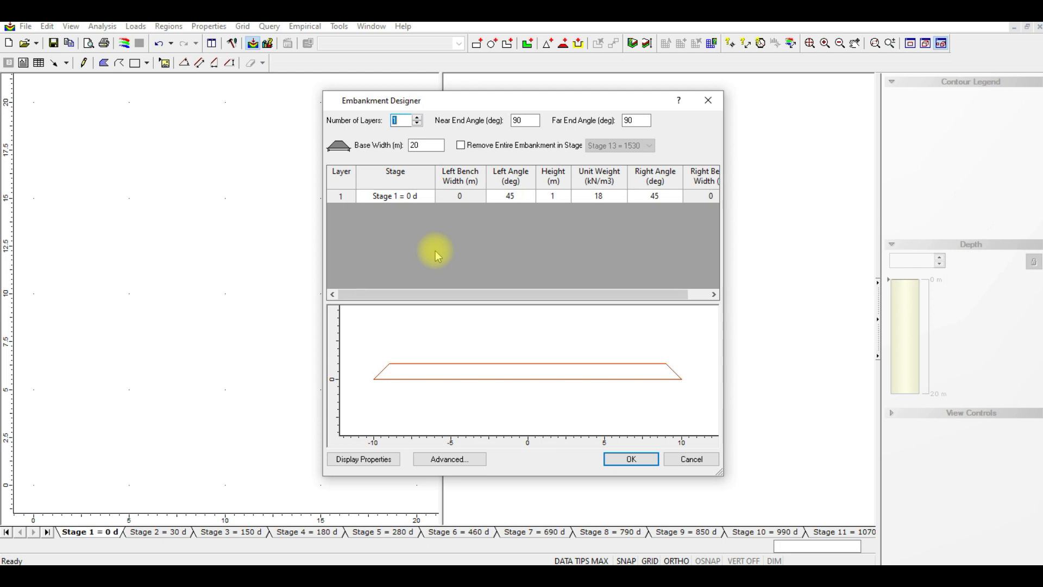
pyautogui.doubleClick(418, 147)
pyautogui.write('200')
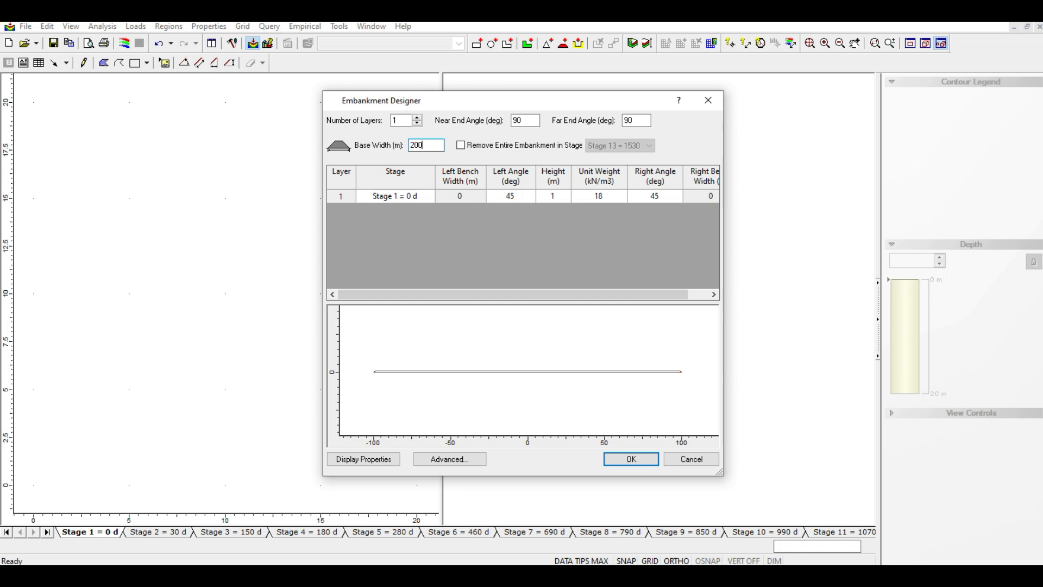
pyautogui.moveTo(524, 120); pyautogui.dragTo(509, 121)
pyautogui.write('8')
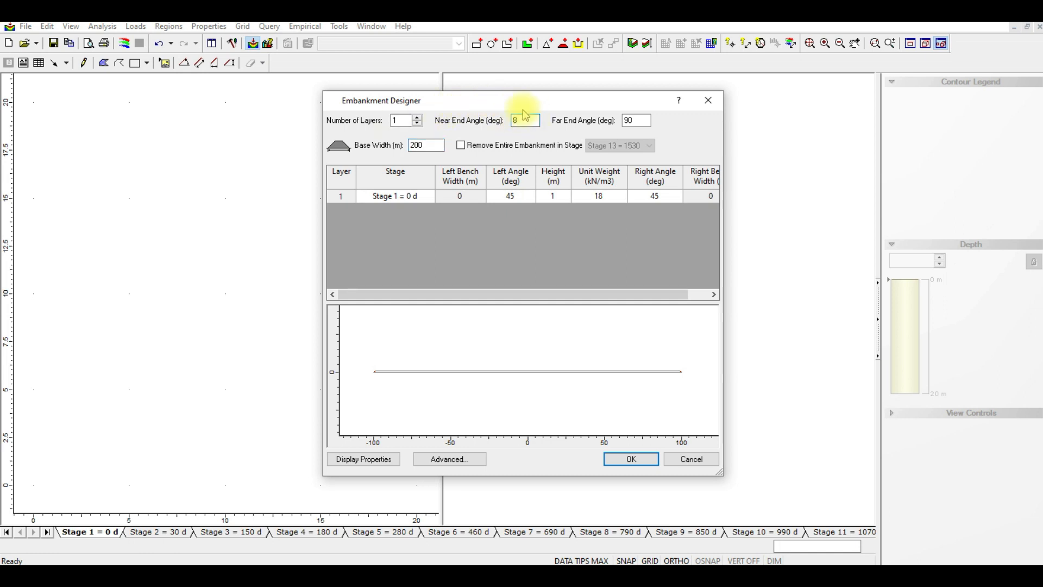
pyautogui.click(641, 121)
pyautogui.moveTo(641, 120); pyautogui.dragTo(617, 121)
pyautogui.write('8')
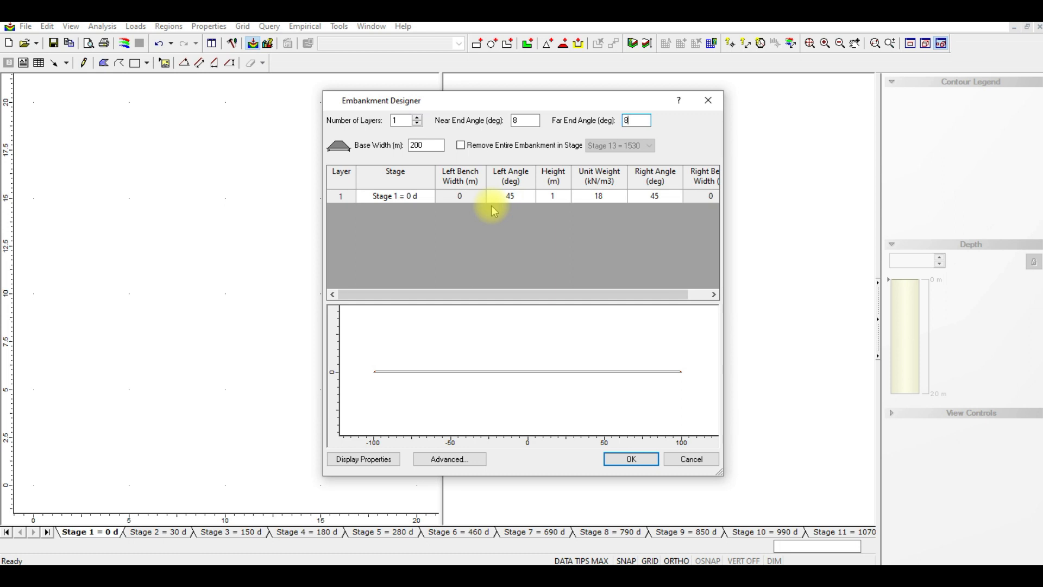
# Set the embankment layer's left and right angles to 8 degrees and its height to 7 m, and accept the design
pyautogui.doubleClick(511, 197)
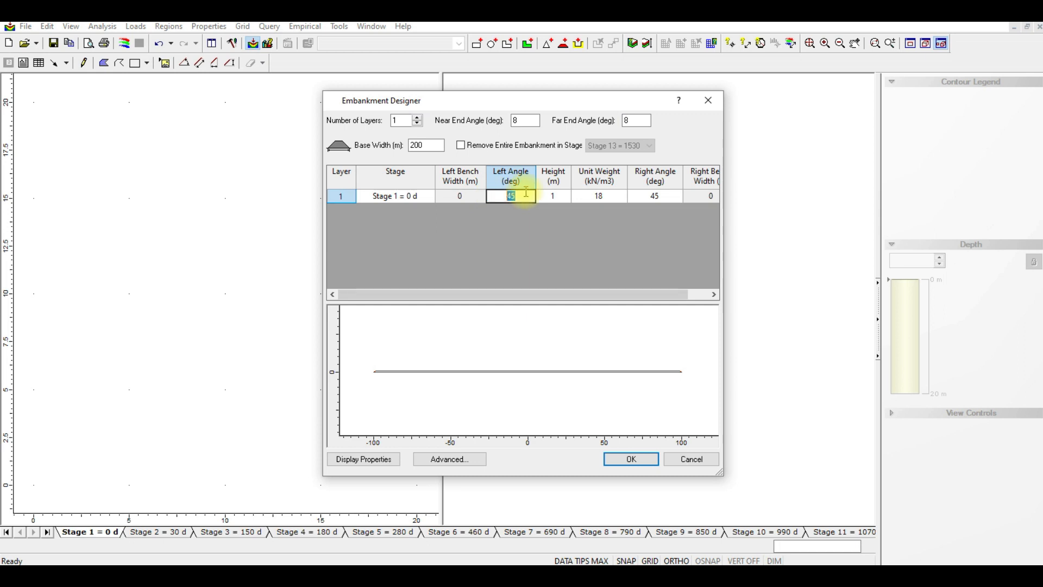
pyautogui.write('8')
pyautogui.click(655, 196)
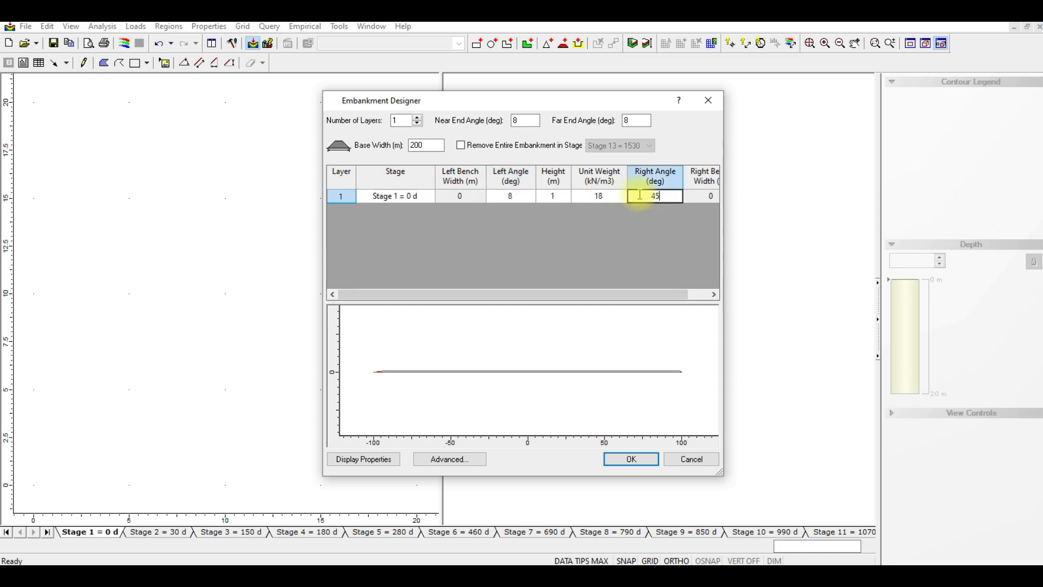
pyautogui.doubleClick(658, 195)
pyautogui.write('8')
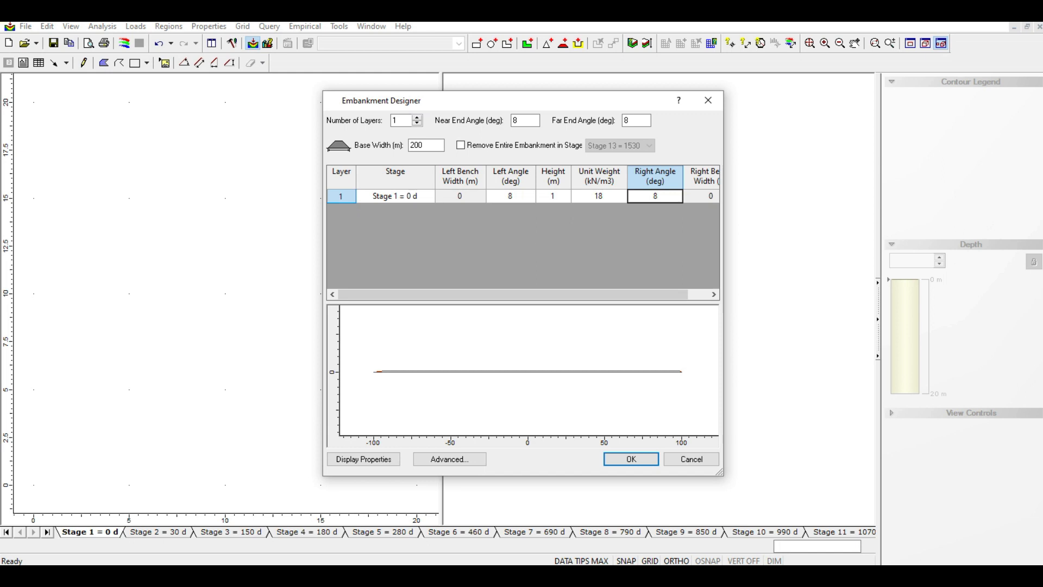
pyautogui.doubleClick(555, 196)
pyautogui.write('7')
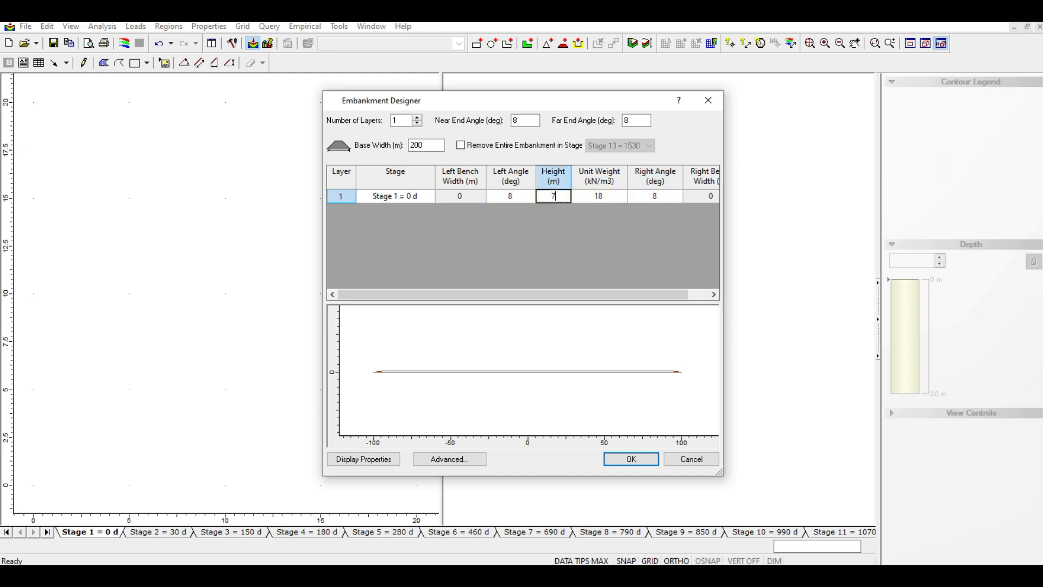
pyautogui.moveTo(582, 294); pyautogui.dragTo(570, 344)
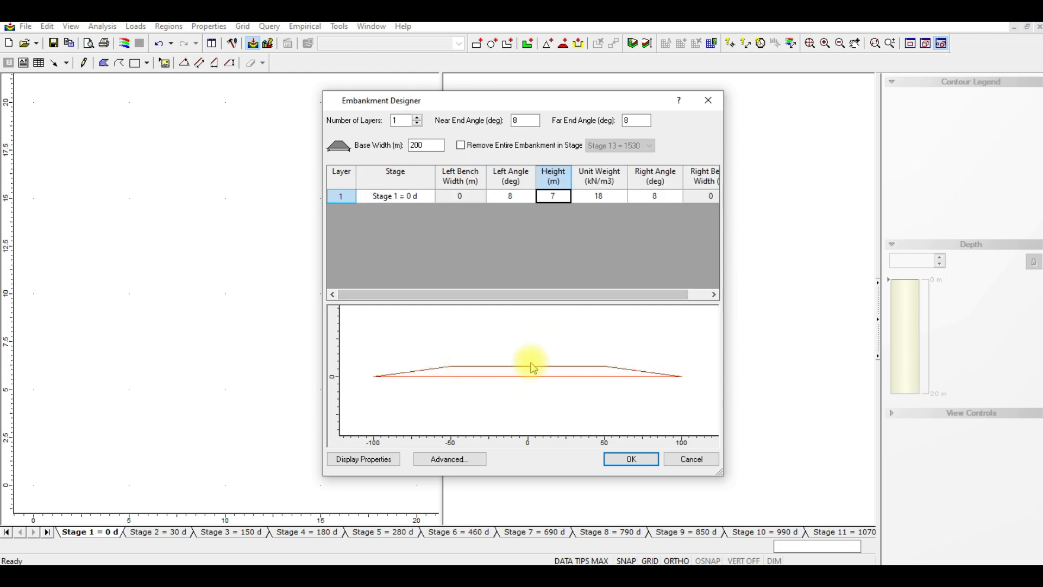
pyautogui.moveTo(716, 474); pyautogui.dragTo(855, 500)
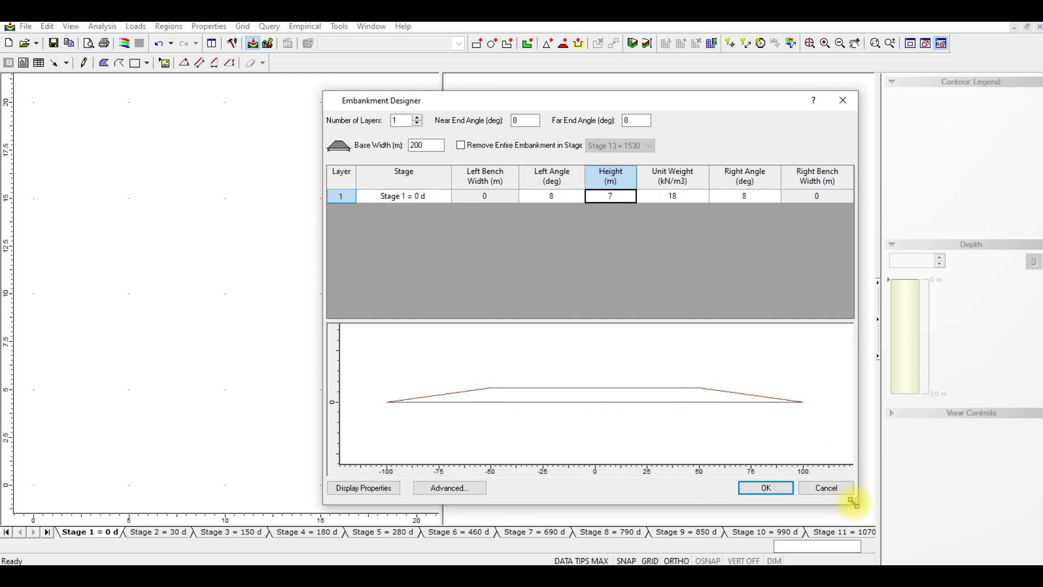
pyautogui.moveTo(611, 104); pyautogui.dragTo(528, 43)
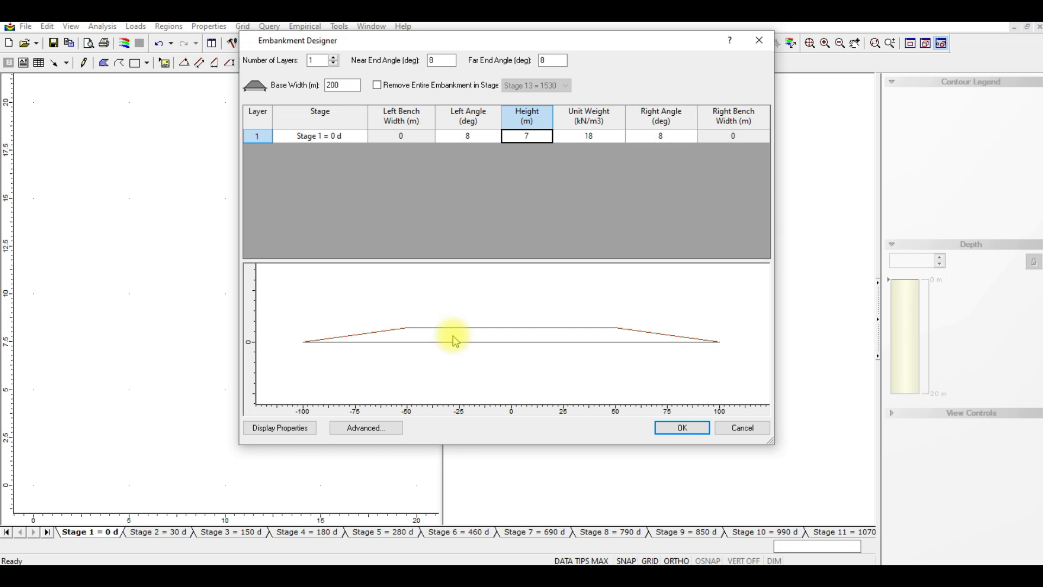
pyautogui.click(673, 427)
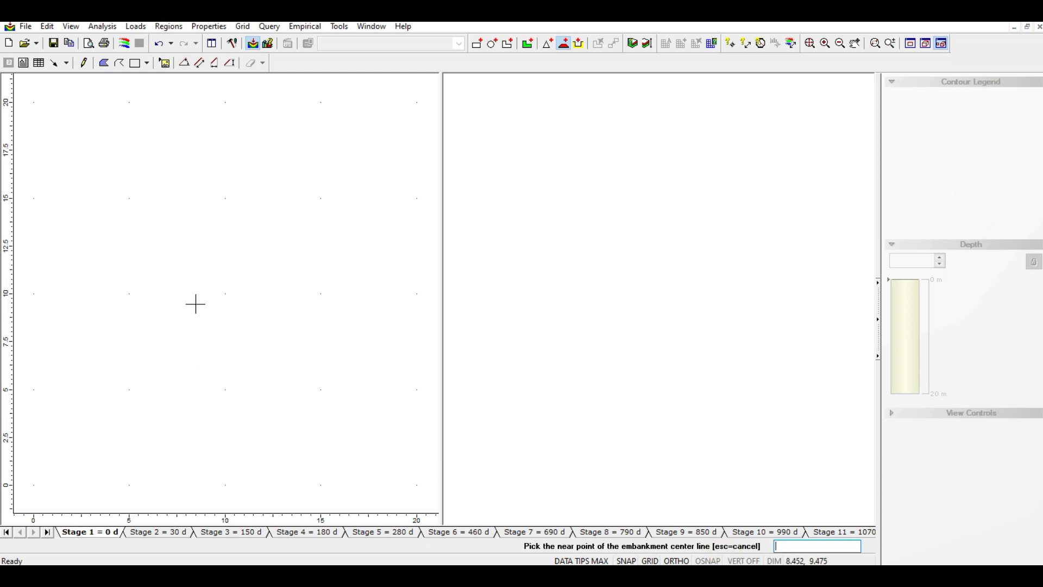
# Place the embankment with its center line running from near point 0,-125 to far point 0,125
pyautogui.scroll(-1, 193, 295)
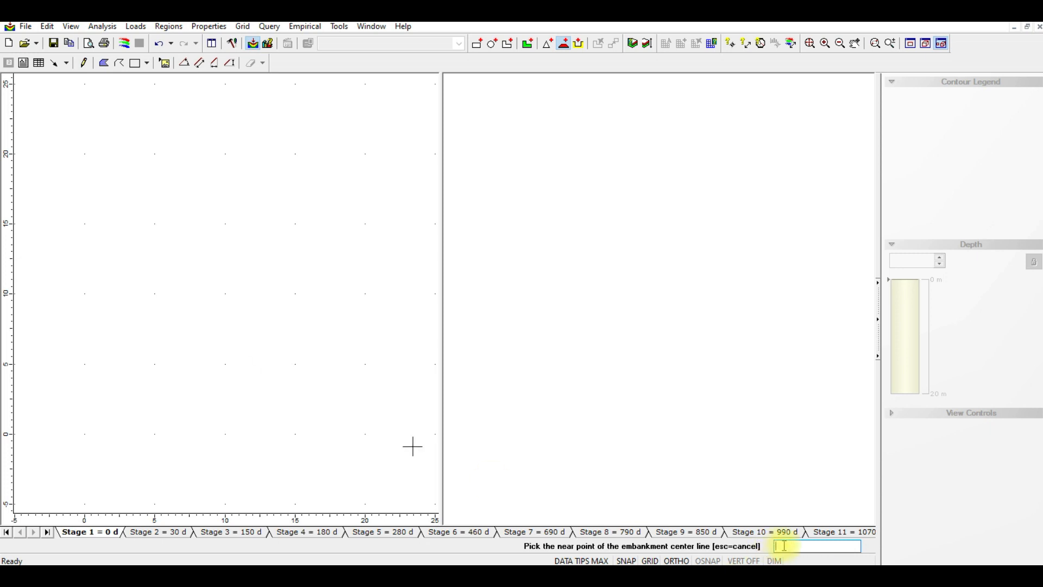
pyautogui.write('0,-112')
pyautogui.press('BackSpace')
pyautogui.press('BackSpace')
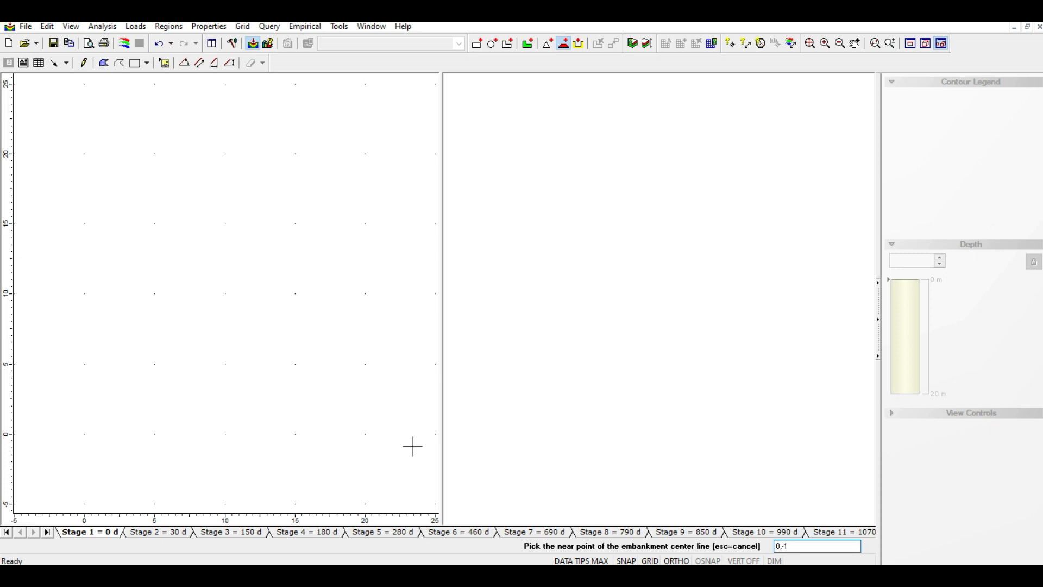
pyautogui.press('BackSpace')
pyautogui.write(',-125')
pyautogui.press('Return')
pyautogui.click(785, 546)
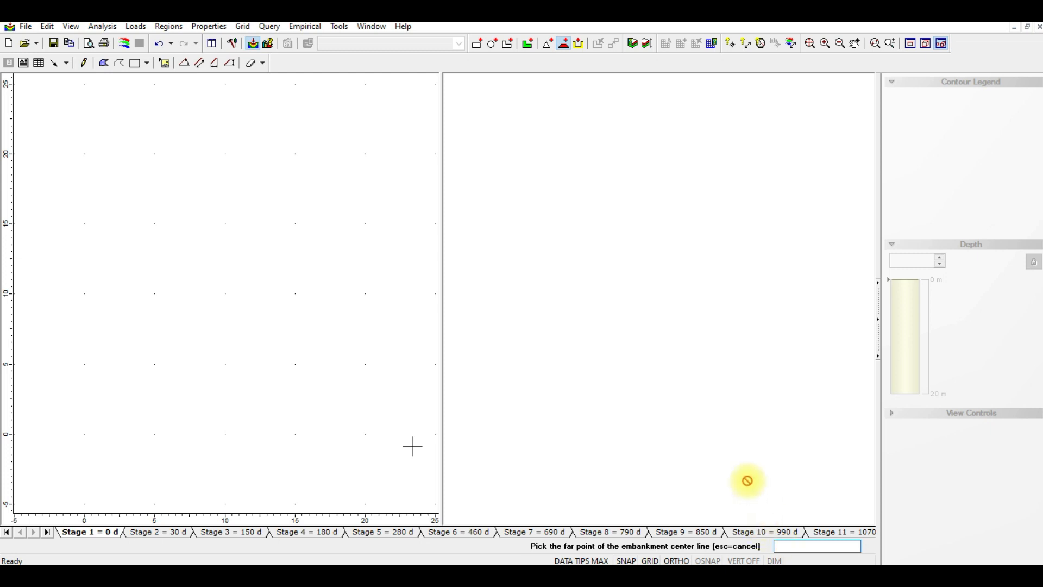
pyautogui.scroll(-4, 276, 291)
pyautogui.scroll(-3, 274, 307)
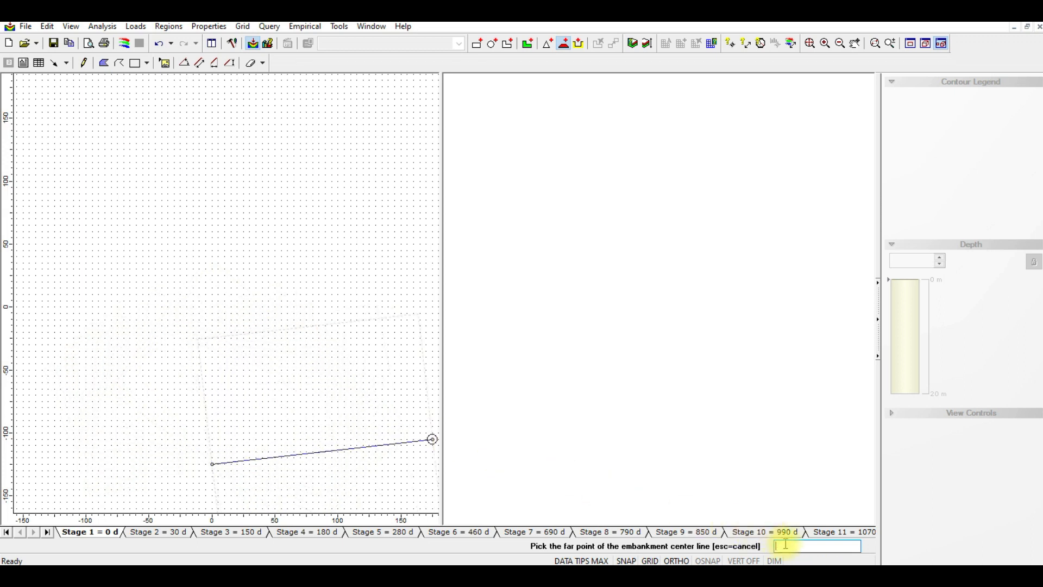
pyautogui.write('0,125')
pyautogui.press('Return')
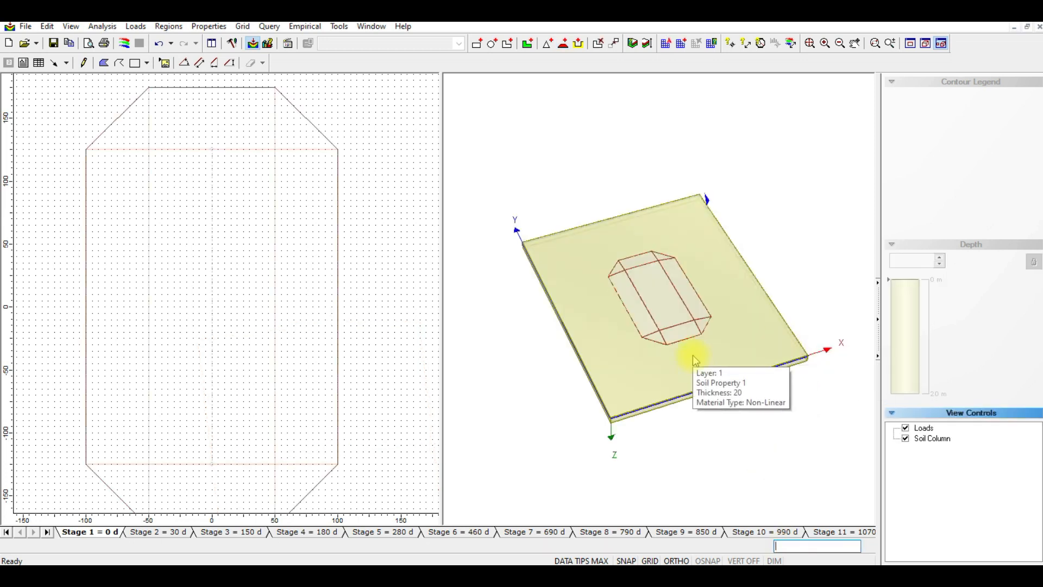
# Examine the placed embankment load on the soil block from several angles in the 3D view
pyautogui.scroll(2, 655, 321)
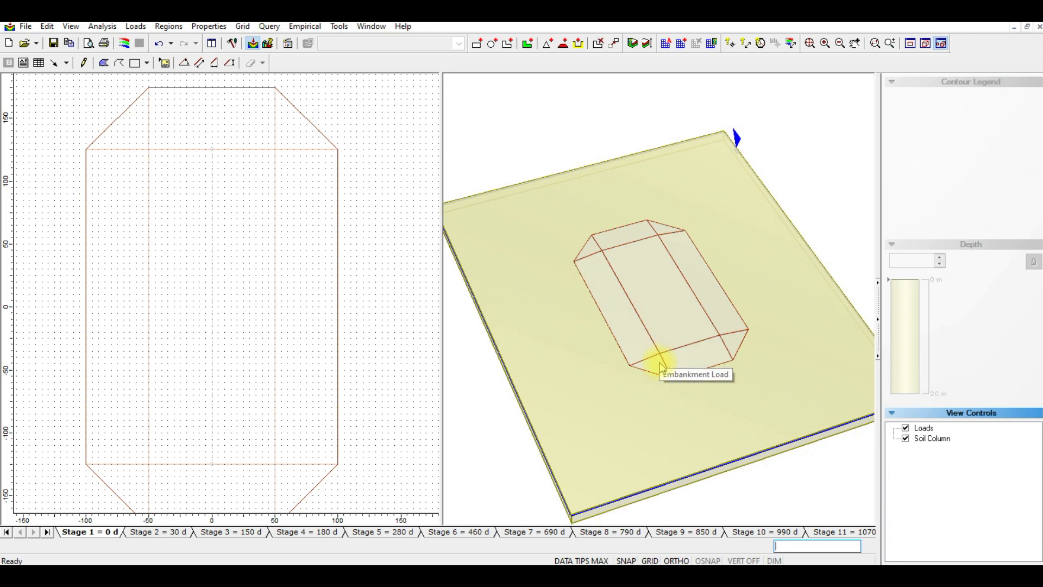
pyautogui.moveTo(657, 438); pyautogui.dragTo(706, 281)
pyautogui.moveTo(617, 354); pyautogui.dragTo(770, 283)
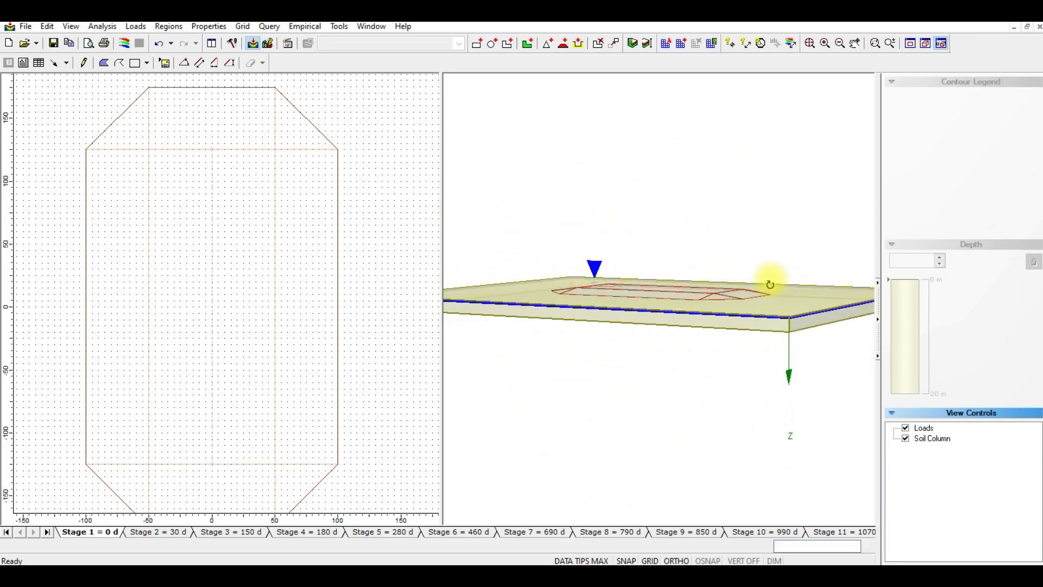
pyautogui.scroll(5, 697, 293)
pyautogui.scroll(-4, 731, 326)
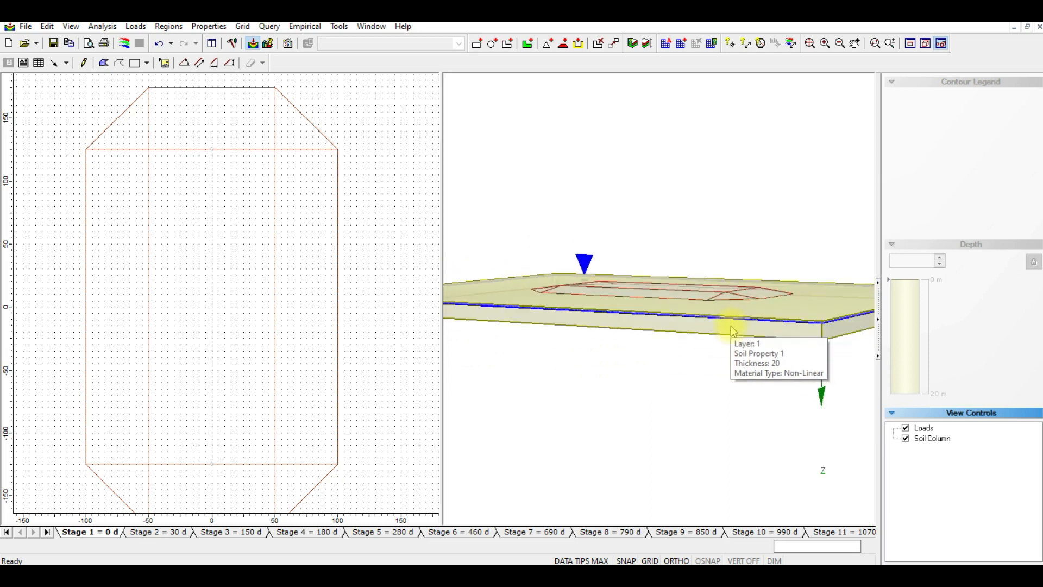
pyautogui.moveTo(734, 327); pyautogui.dragTo(632, 374)
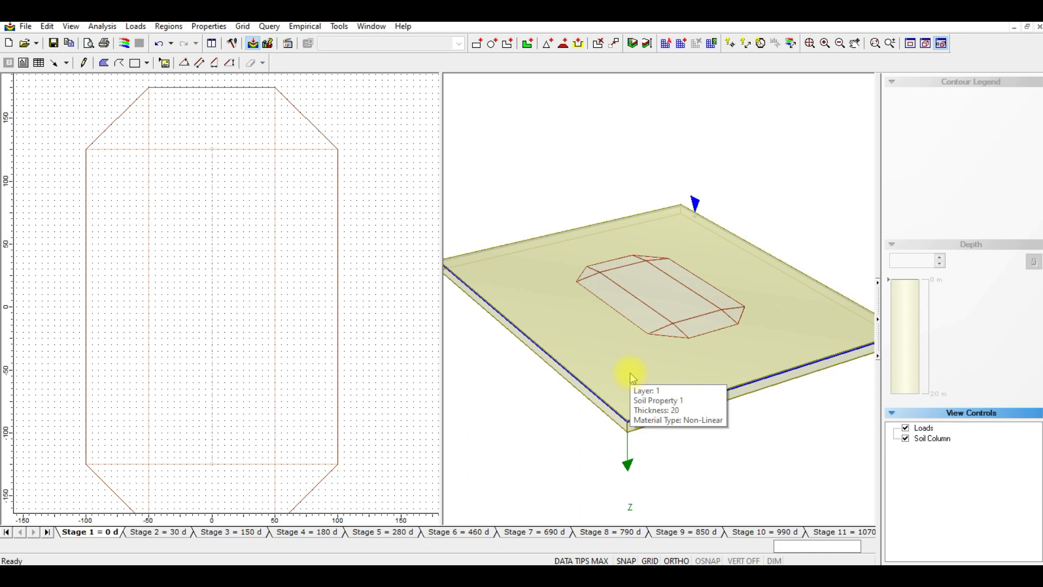
# Start a new circular load with a radius of 32.5 m and a pressure of 230 kPa
pyautogui.click(142, 27)
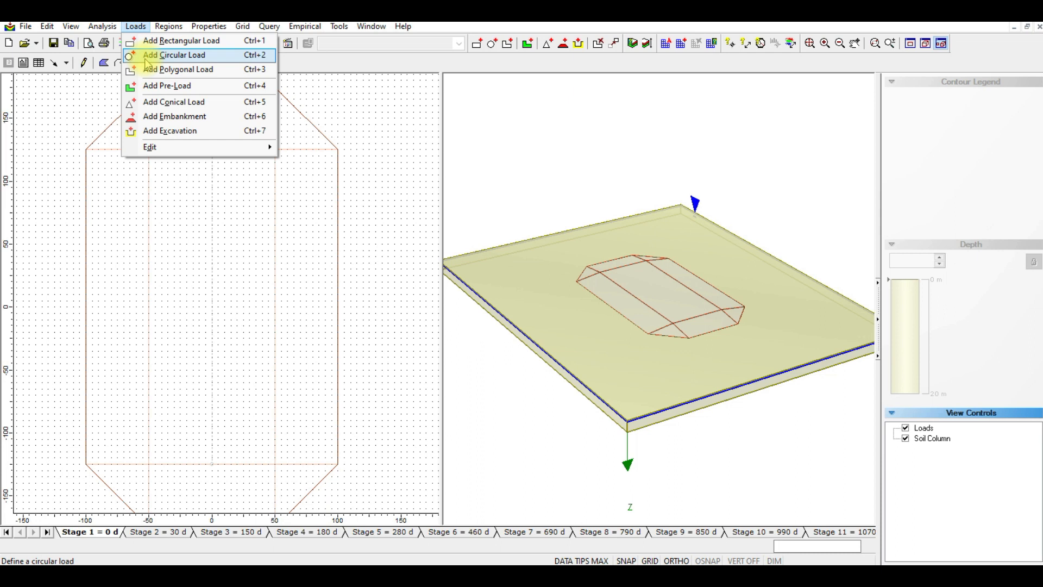
pyautogui.click(163, 55)
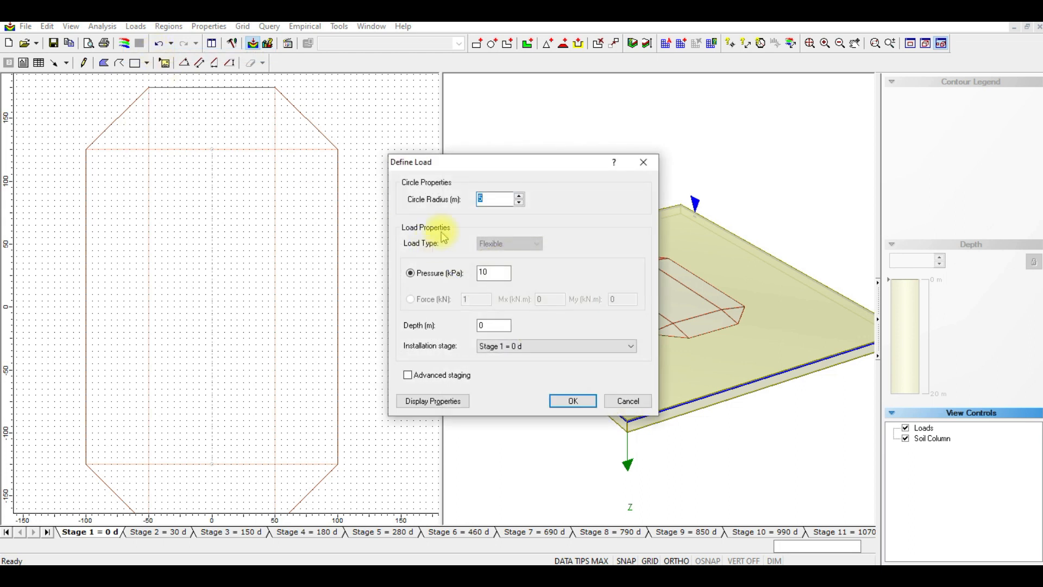
pyautogui.moveTo(443, 164); pyautogui.dragTo(405, 141)
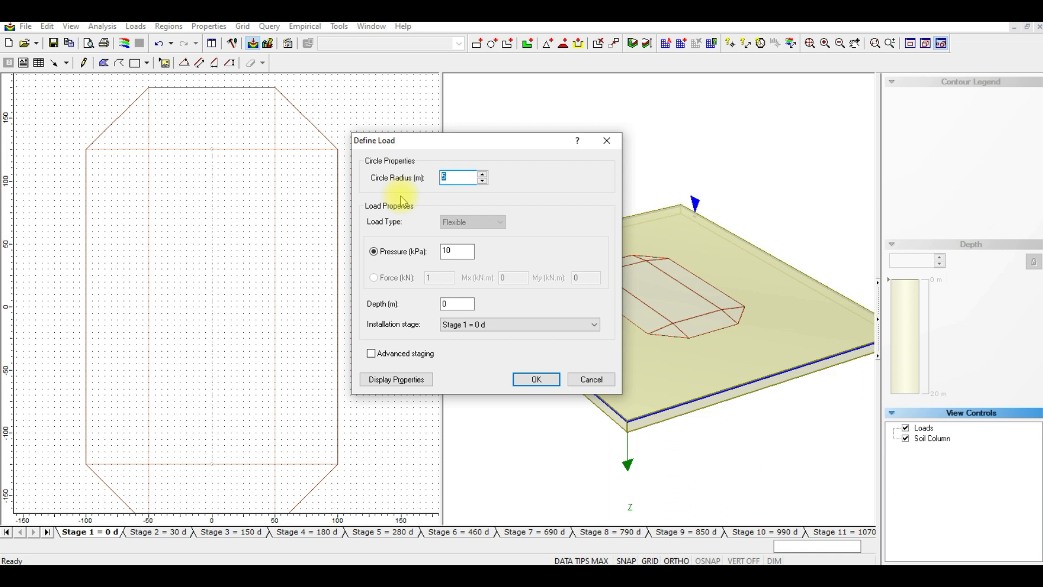
pyautogui.write('32.5')
pyautogui.moveTo(462, 251); pyautogui.dragTo(419, 251)
pyautogui.write('230')
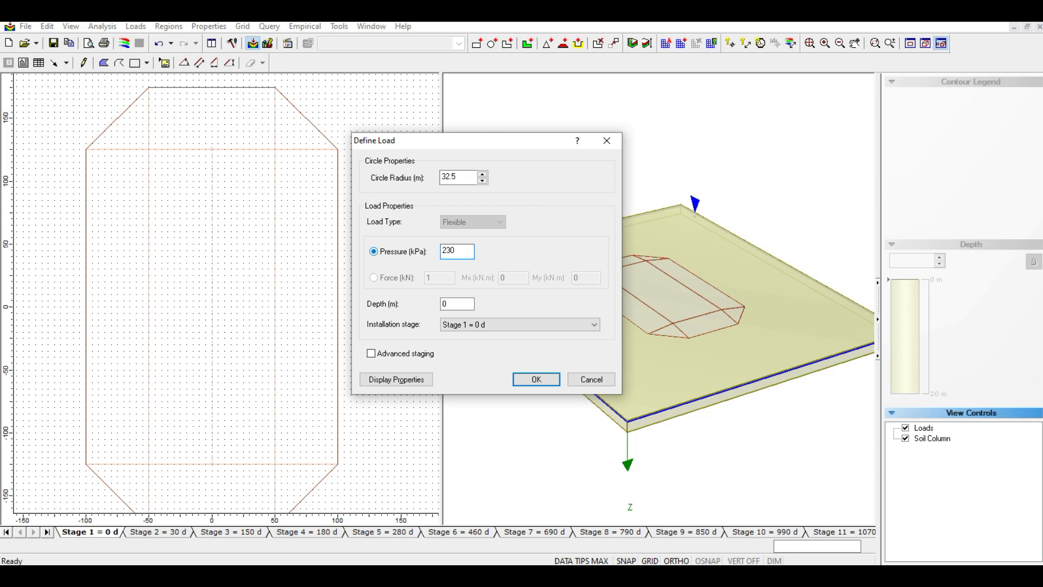
pyautogui.click(461, 307)
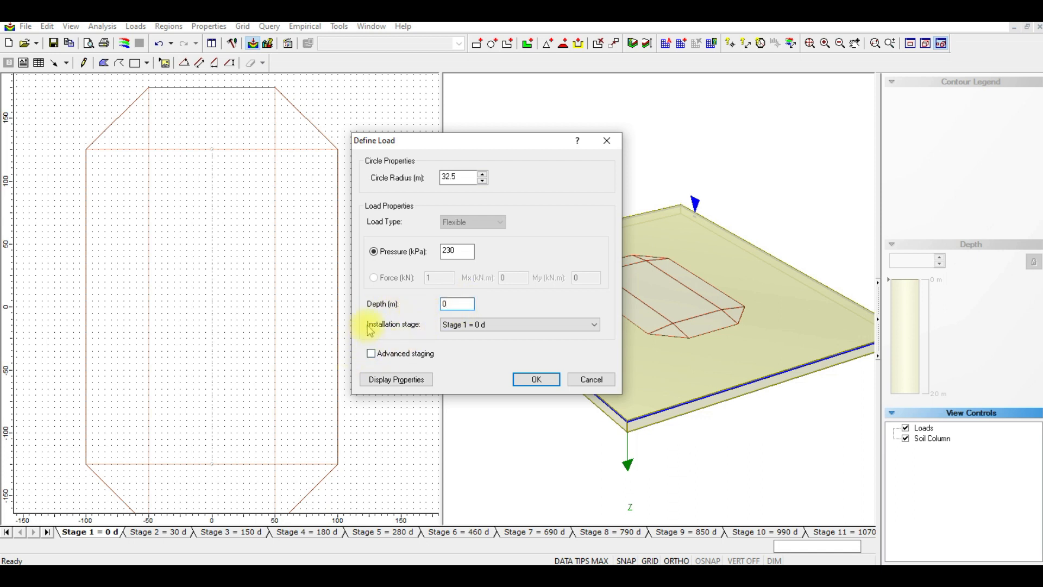
# Enable advanced staging for the circular load and set its depth to -7 m in stages 1 to 3
pyautogui.click(371, 355)
pyautogui.click(565, 385)
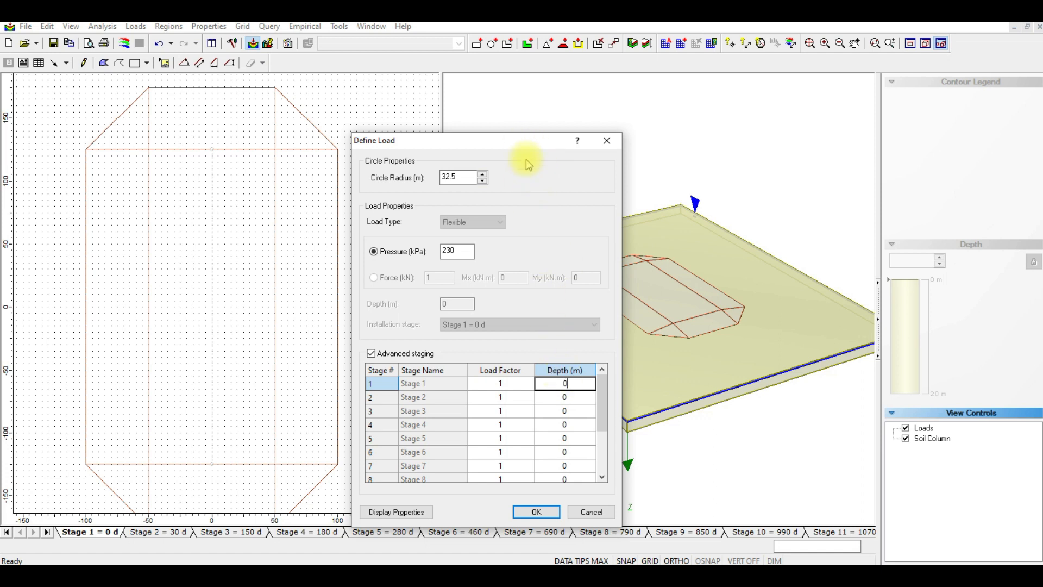
pyautogui.moveTo(507, 140); pyautogui.dragTo(394, 72)
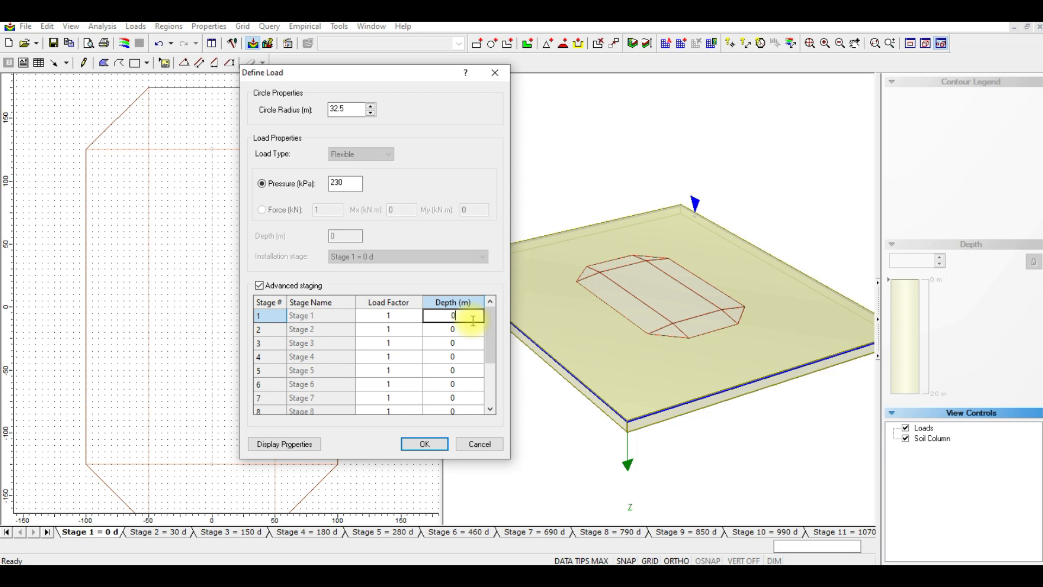
pyautogui.moveTo(473, 321); pyautogui.dragTo(421, 316)
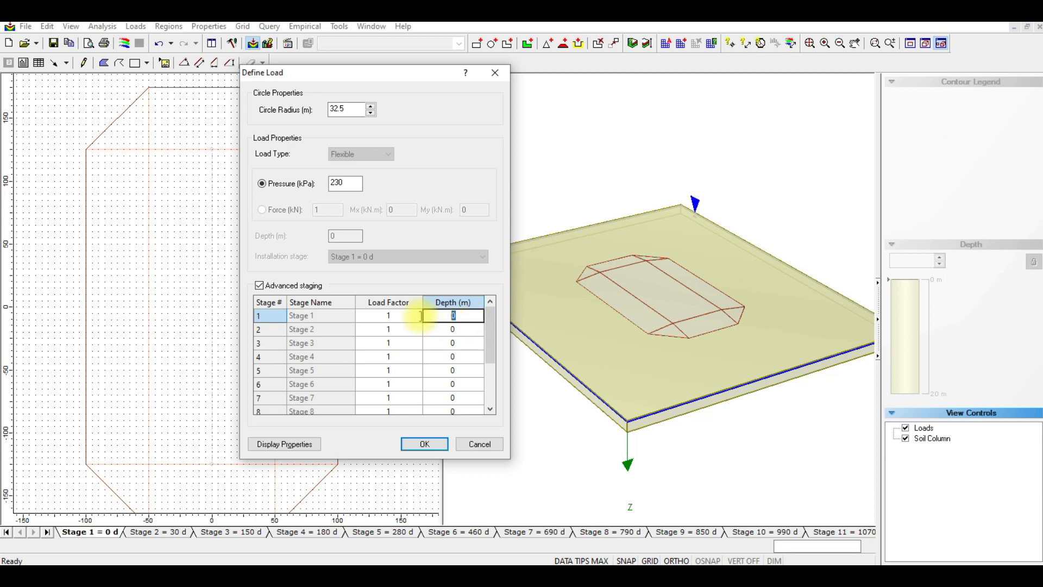
pyautogui.write('-7')
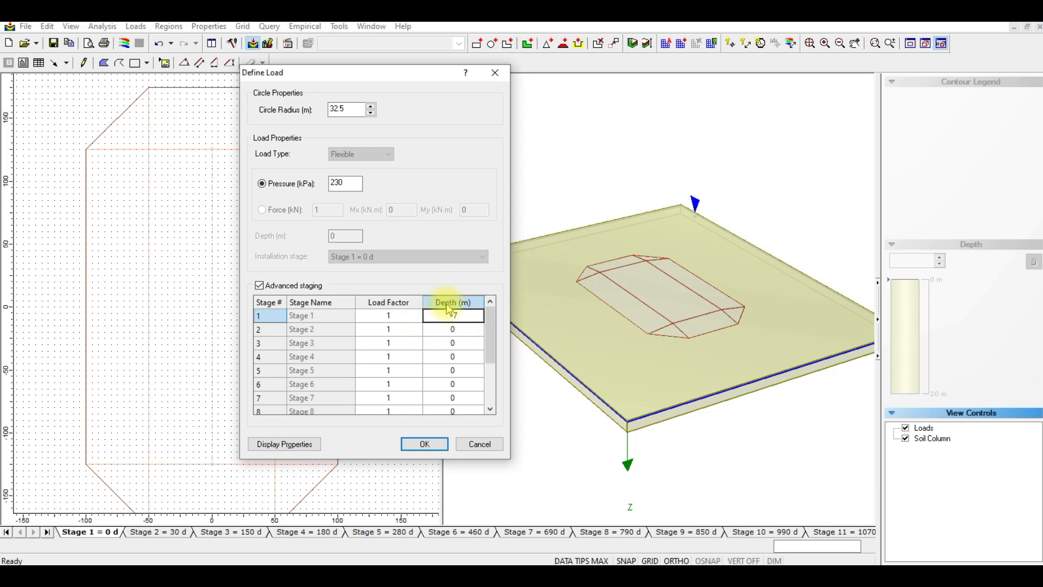
pyautogui.moveTo(463, 313); pyautogui.dragTo(437, 314)
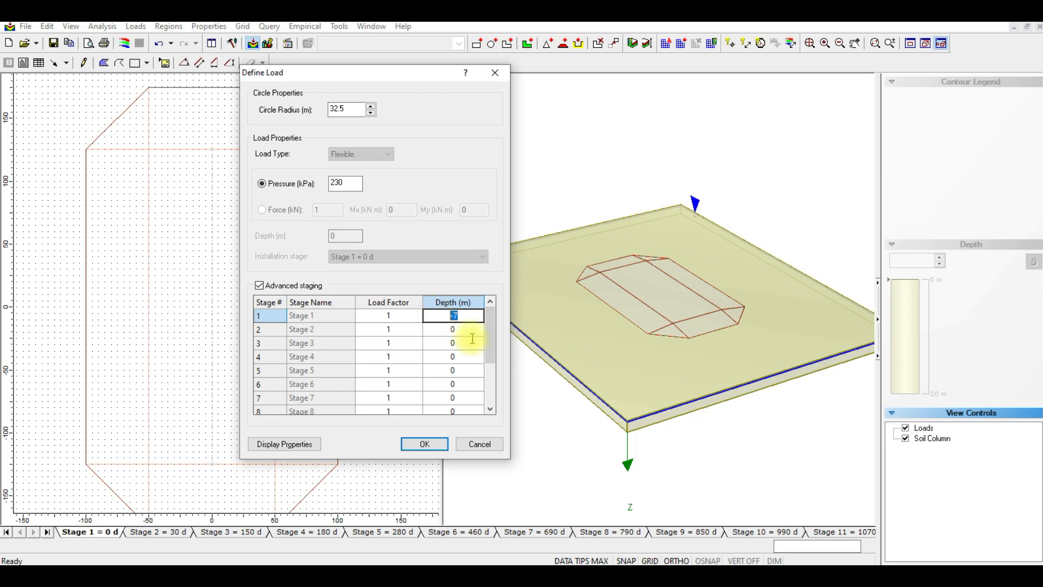
pyautogui.press('Tab')
pyautogui.click(451, 328)
pyautogui.write('-7')
pyautogui.click(434, 342)
pyautogui.write('-7')
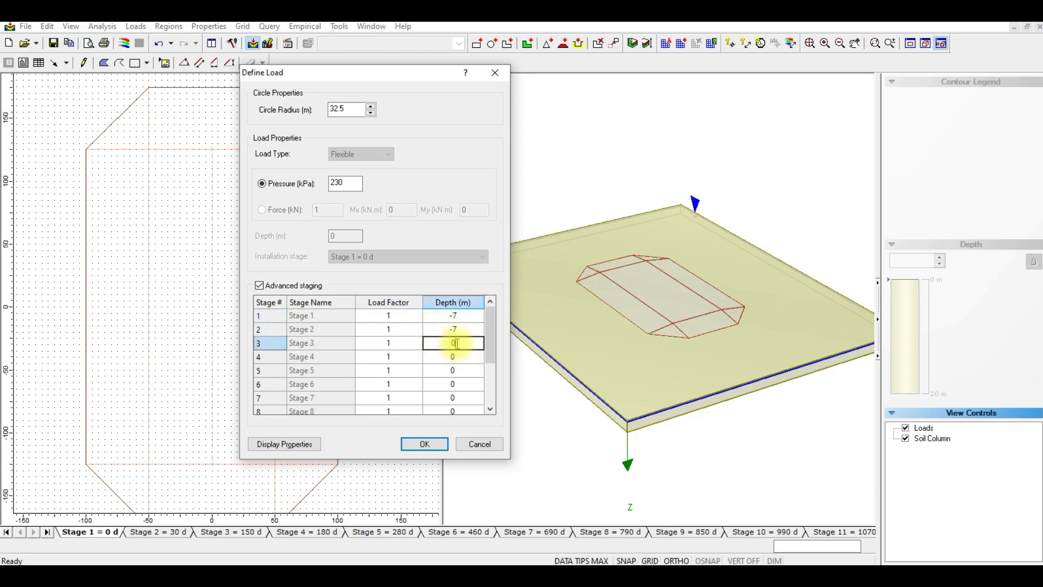
# Set the circular load's depth to -7 m in stages 4 to 8
pyautogui.click(436, 355)
pyautogui.write('-7')
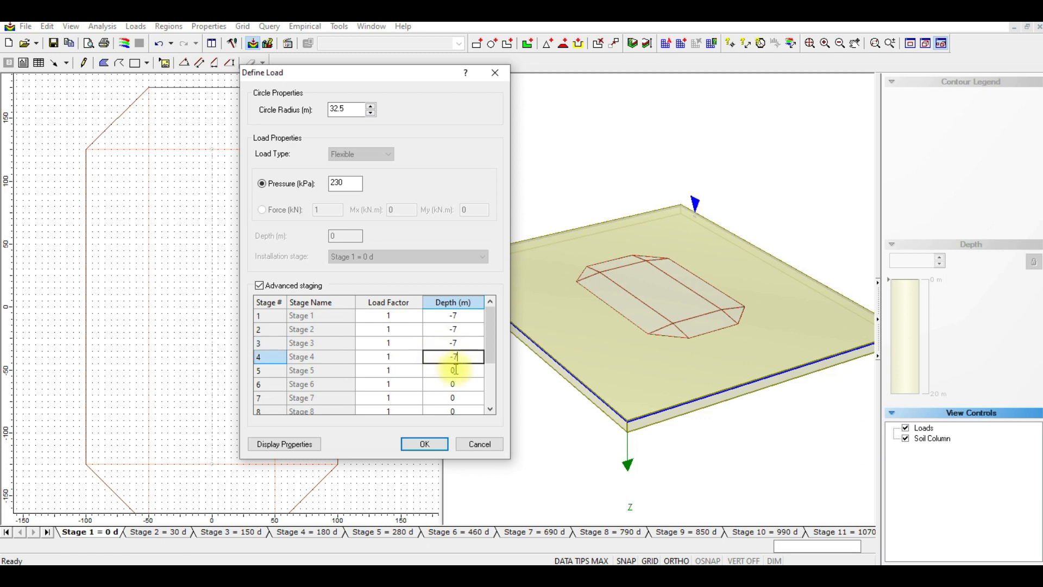
pyautogui.click(433, 369)
pyautogui.write('-7')
pyautogui.click(454, 384)
pyautogui.write('-7')
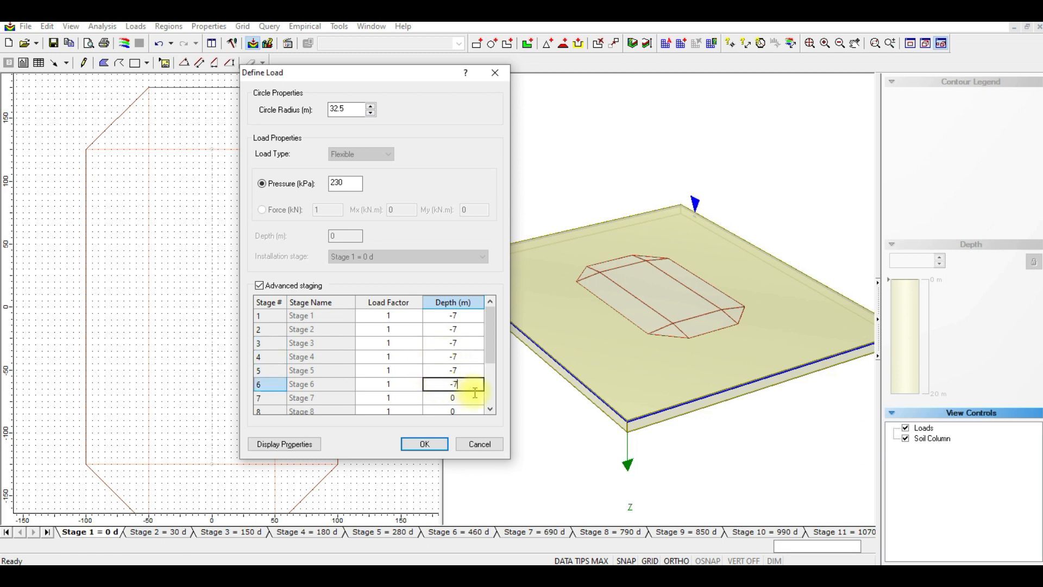
pyautogui.moveTo(489, 354); pyautogui.dragTo(491, 383)
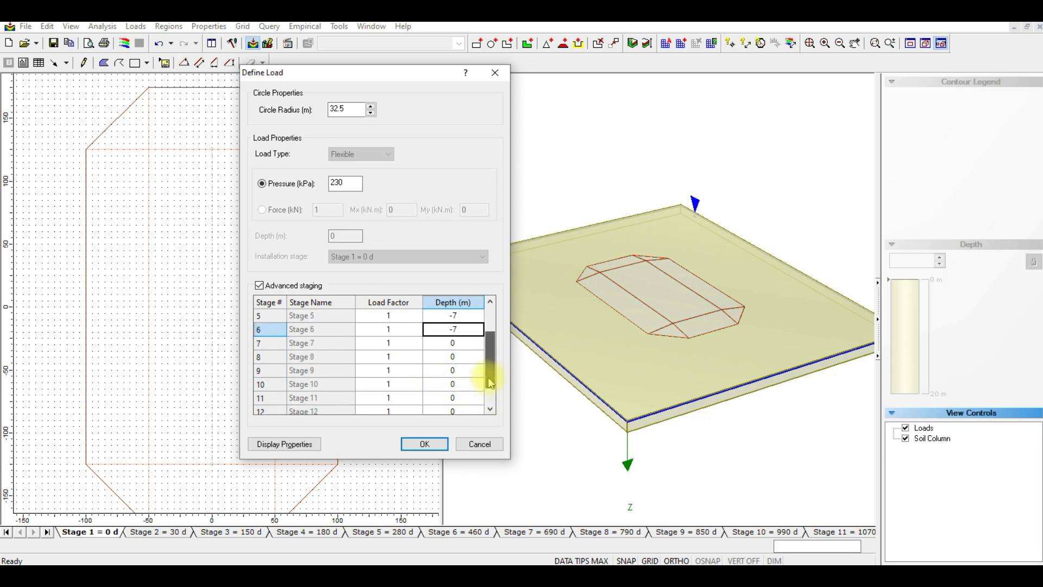
pyautogui.click(454, 343)
pyautogui.write('-7')
pyautogui.click(467, 357)
pyautogui.write('-7')
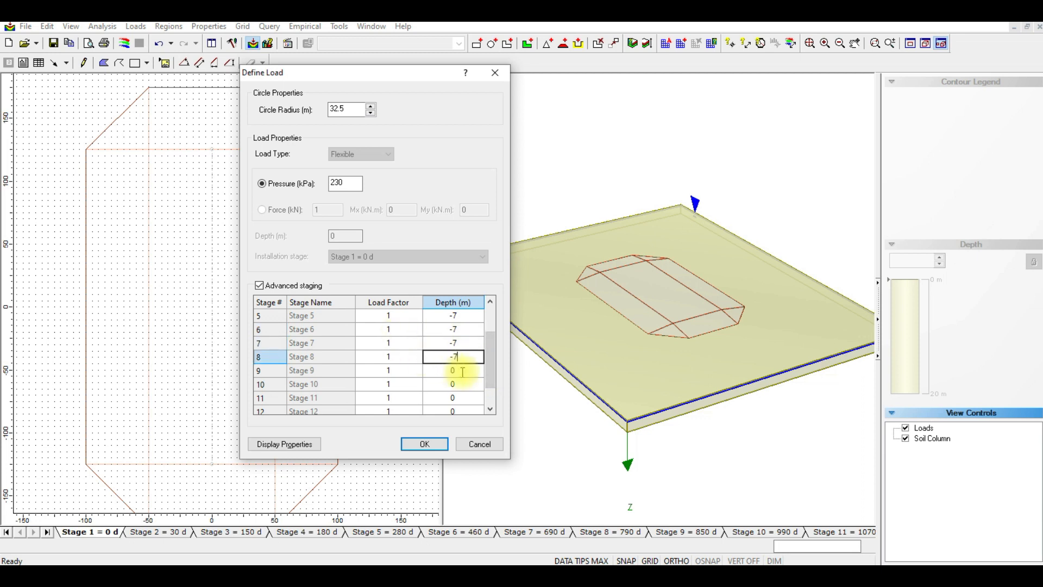
# Set the circular load's depth to -7 m in the remaining stages, 9 to 13
pyautogui.click(455, 370)
pyautogui.write('-7')
pyautogui.click(457, 384)
pyautogui.write('-7')
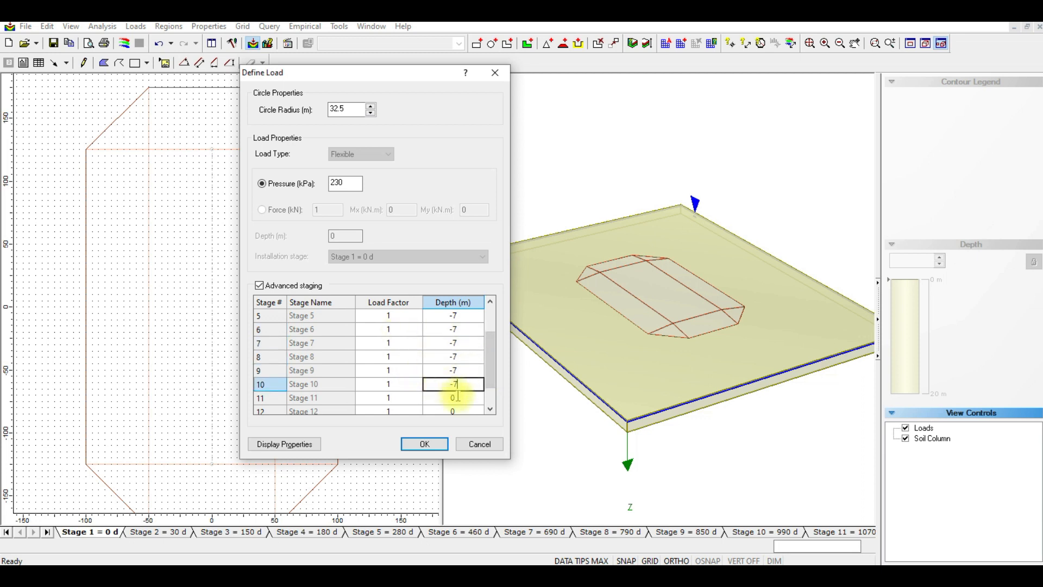
pyautogui.click(455, 398)
pyautogui.write('-7')
pyautogui.moveTo(490, 372); pyautogui.dragTo(488, 387)
pyautogui.click(456, 384)
pyautogui.write('-7')
pyautogui.click(455, 398)
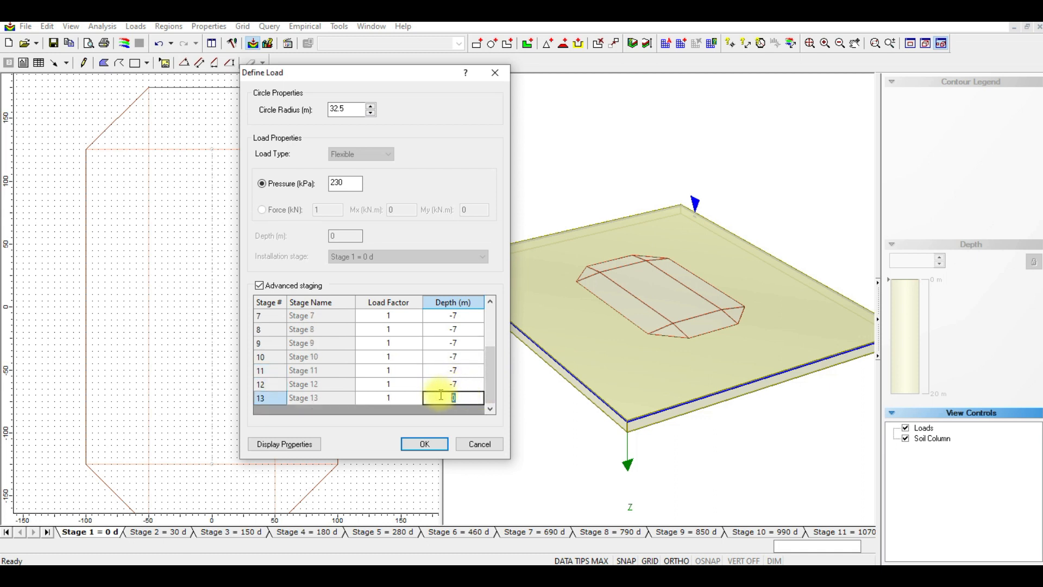
# Set the circular load's load factor to 0.109 for stage 1 and 0.174 for stage 2
pyautogui.moveTo(491, 370); pyautogui.dragTo(491, 326)
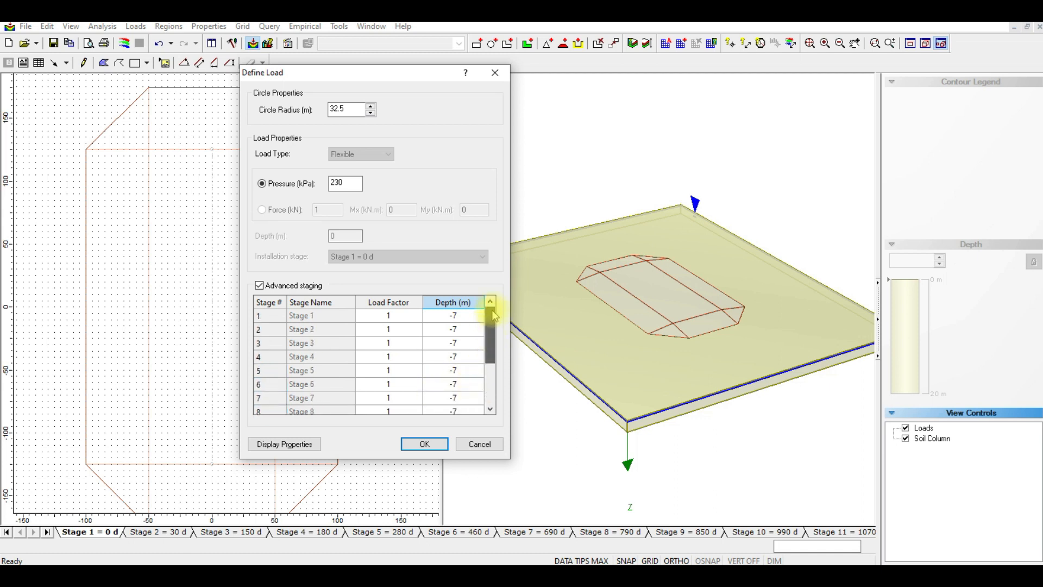
pyautogui.click(405, 317)
pyautogui.moveTo(403, 318); pyautogui.dragTo(364, 317)
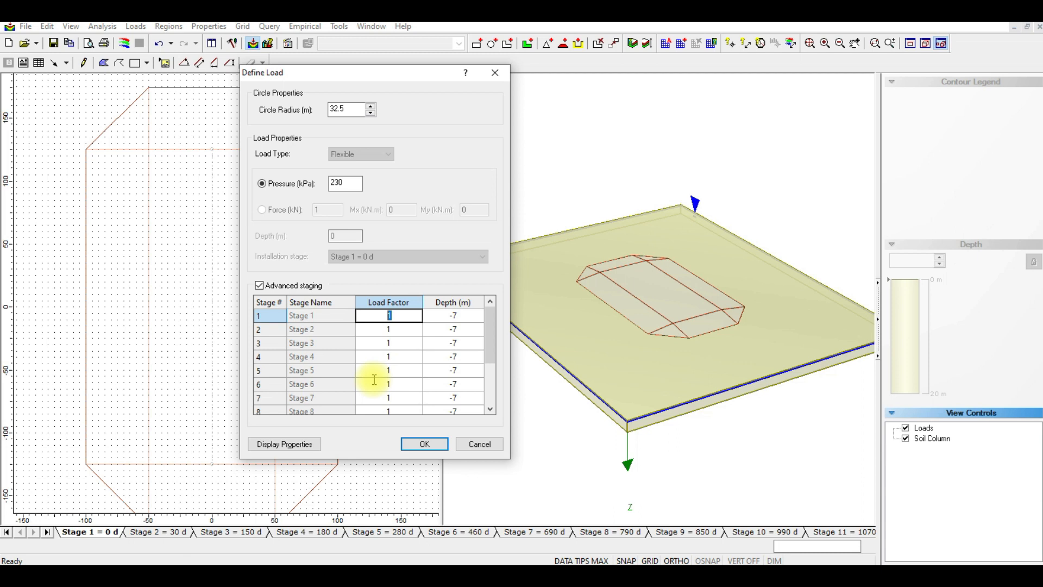
pyautogui.write('0.109')
pyautogui.click(401, 328)
pyautogui.moveTo(401, 327); pyautogui.dragTo(365, 321)
pyautogui.write('.0.')
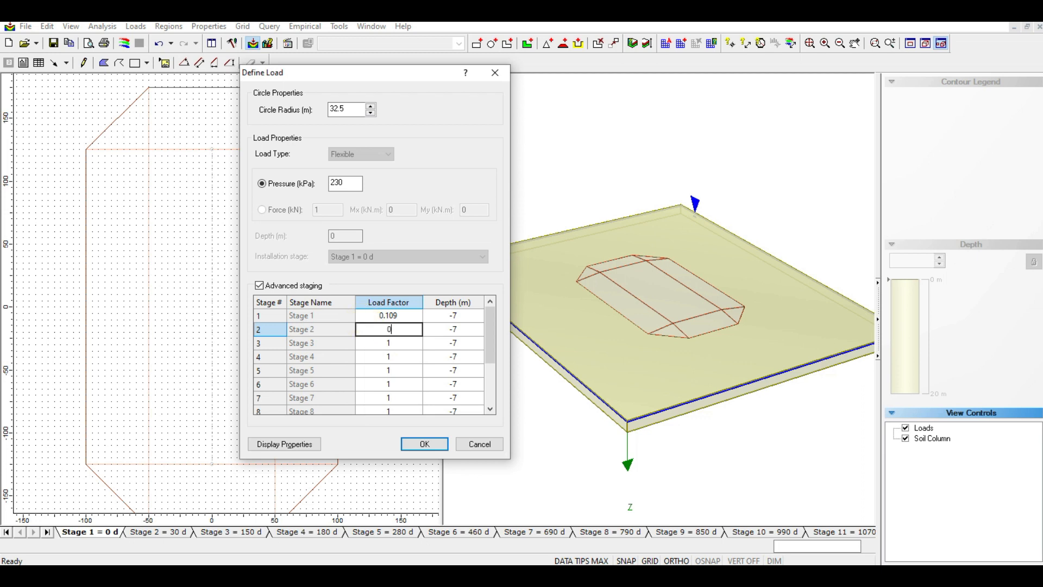
pyautogui.write('174')
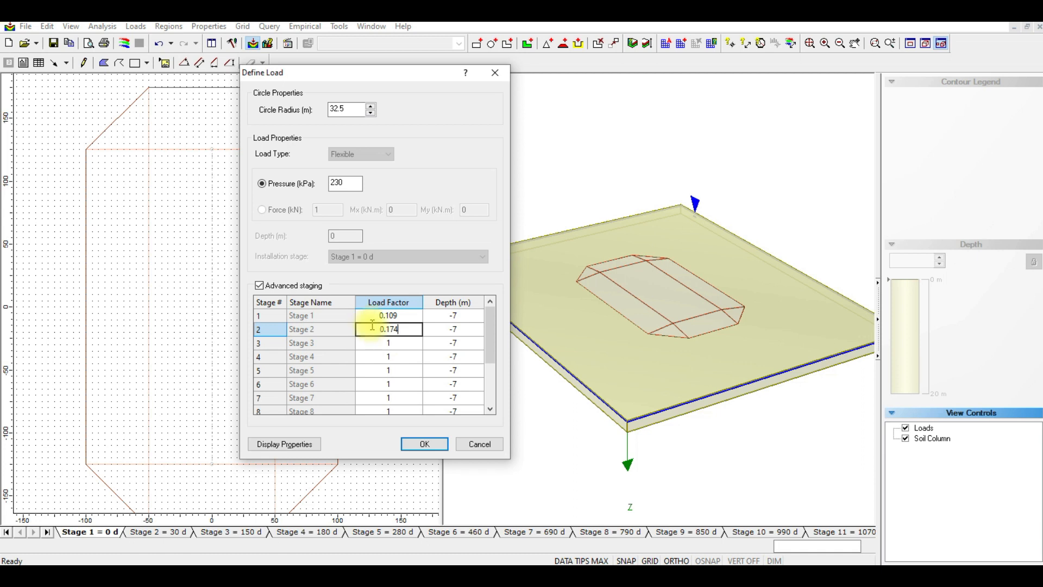
# Set the circular load's load factor to 0.304 for stage 3 and 0.391 for stage 4
pyautogui.click(373, 341)
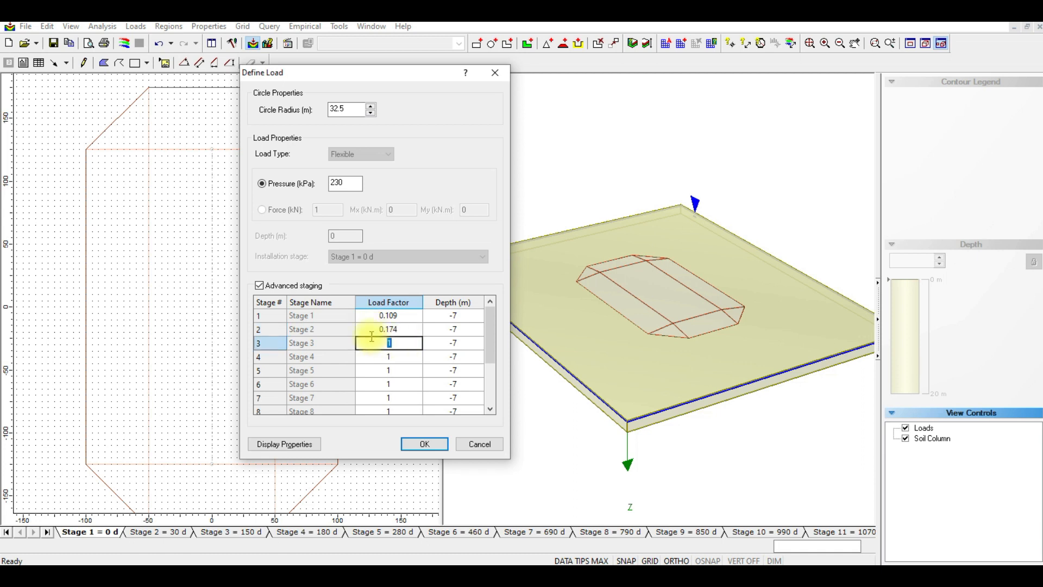
pyautogui.write('.304')
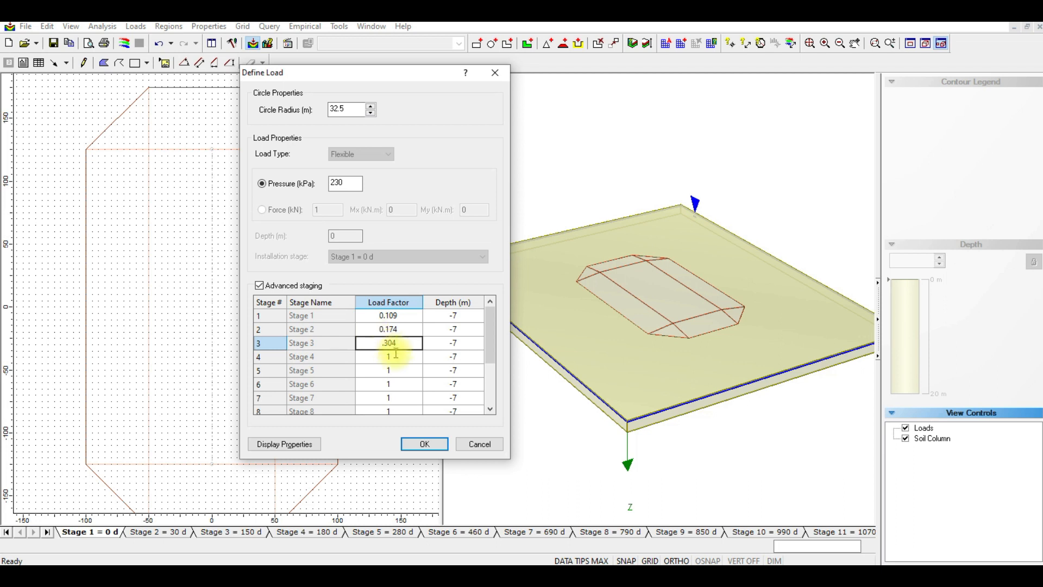
pyautogui.click(380, 343)
pyautogui.write('0')
pyautogui.click(392, 354)
pyautogui.moveTo(395, 354); pyautogui.dragTo(380, 356)
pyautogui.write('0')
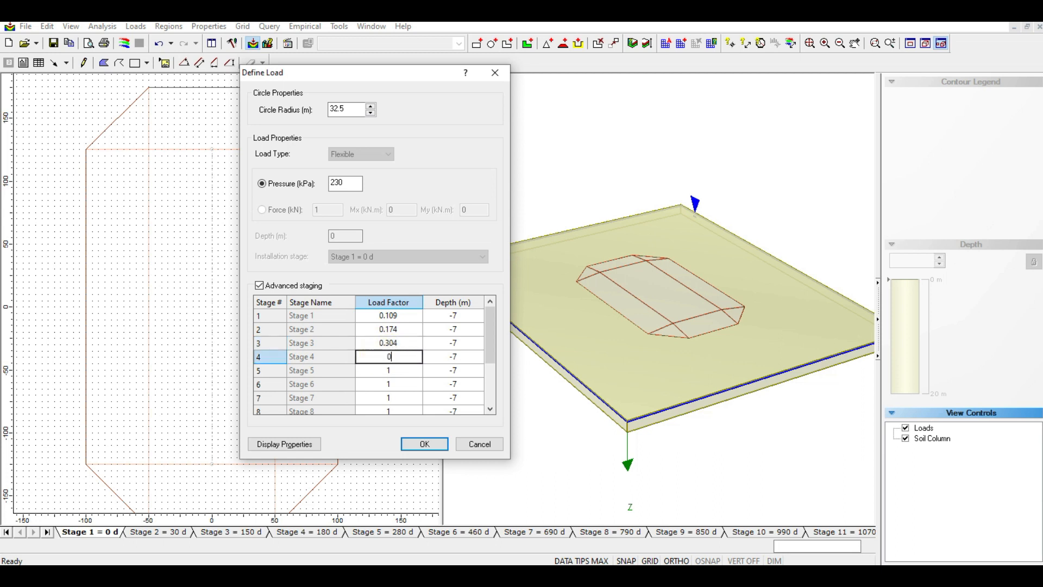
pyautogui.write('.391')
# Set the circular load's load factor to 0.413 for stage 5 and 0.435 for stage 6
pyautogui.click(394, 371)
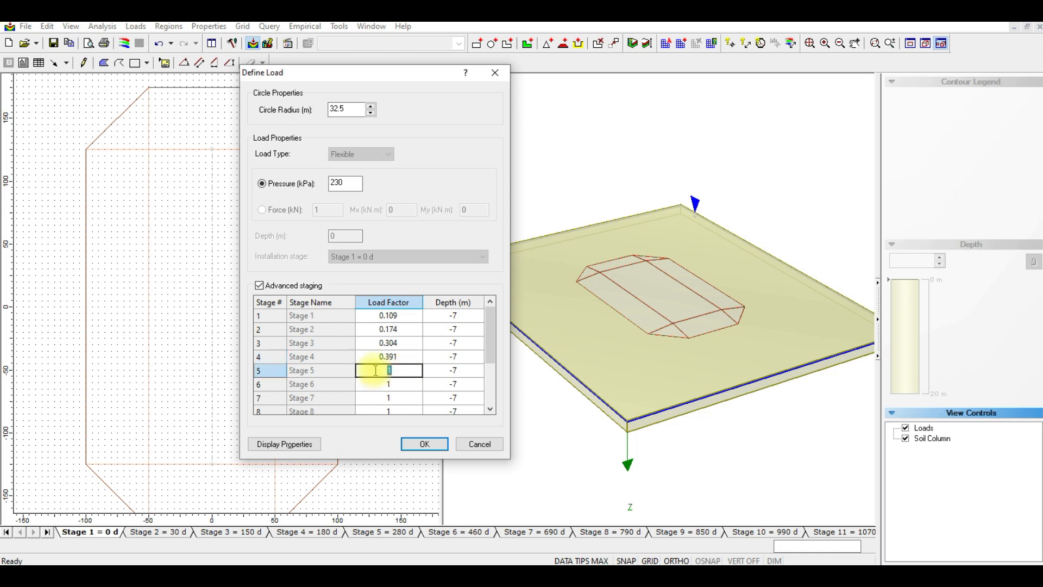
pyautogui.write('0.413')
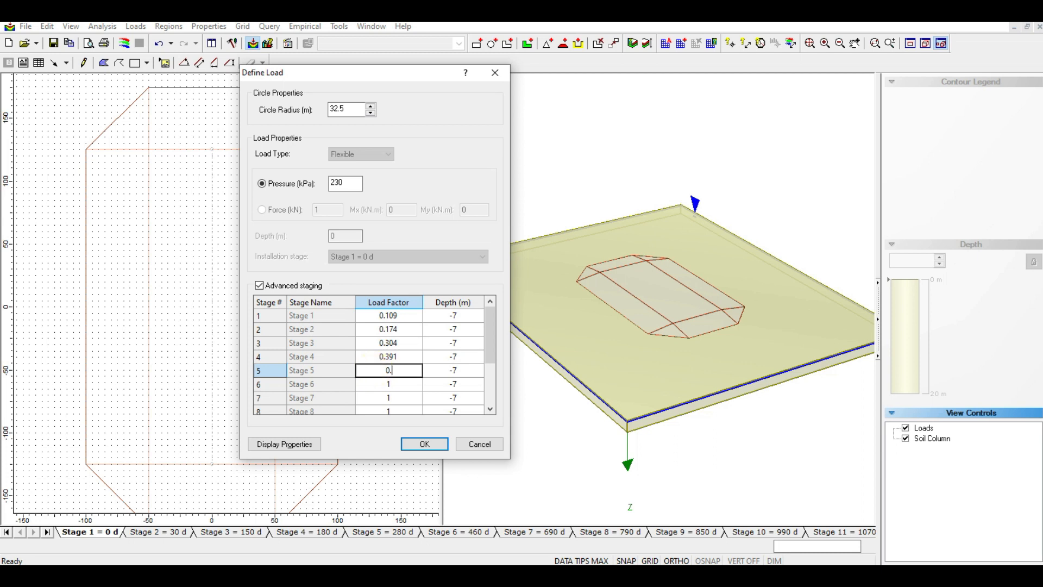
pyautogui.click(385, 383)
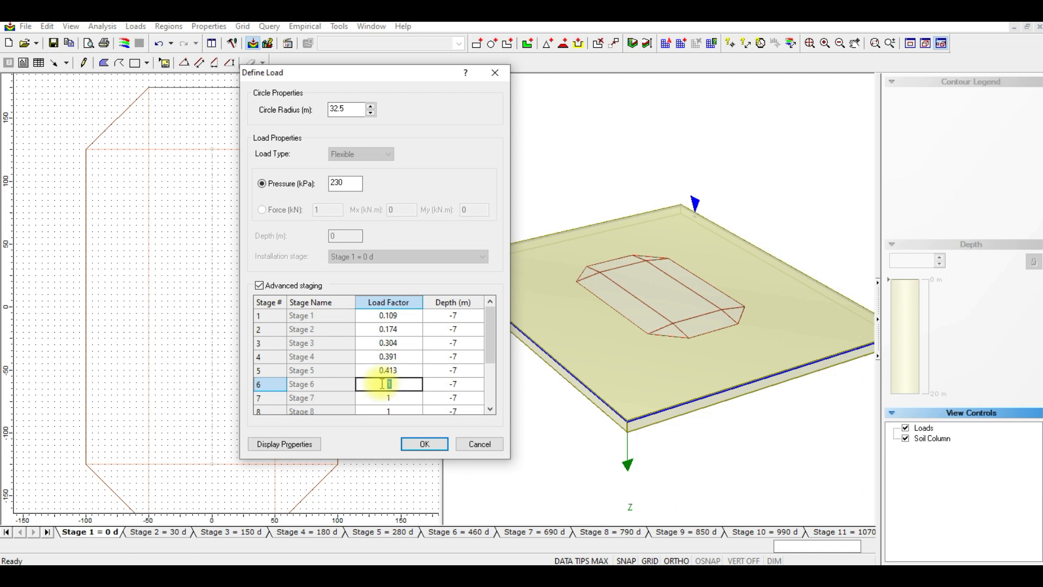
pyautogui.write('0.')
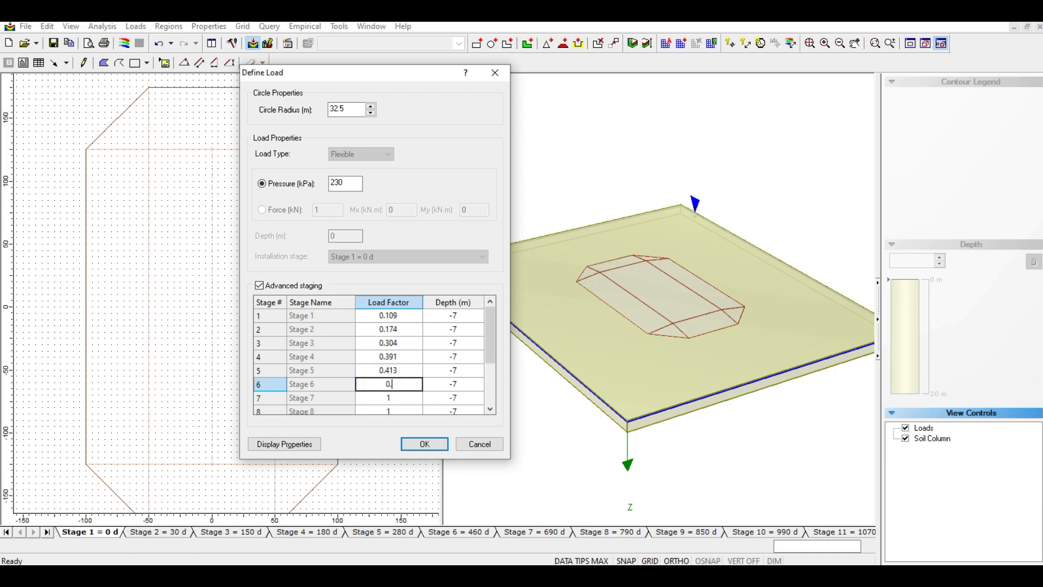
pyautogui.write('435')
# Set the circular load's load factor to 0.652 for stage 7 and 0.77 for stage 8
pyautogui.scroll(-1, 489, 348)
pyautogui.click(408, 356)
pyautogui.click(378, 353)
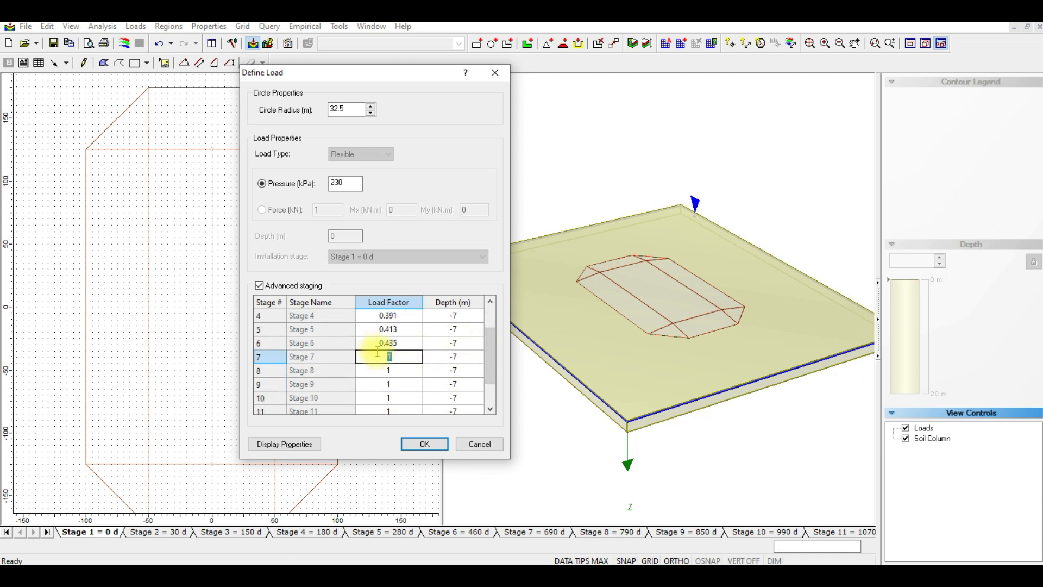
pyautogui.write('0.')
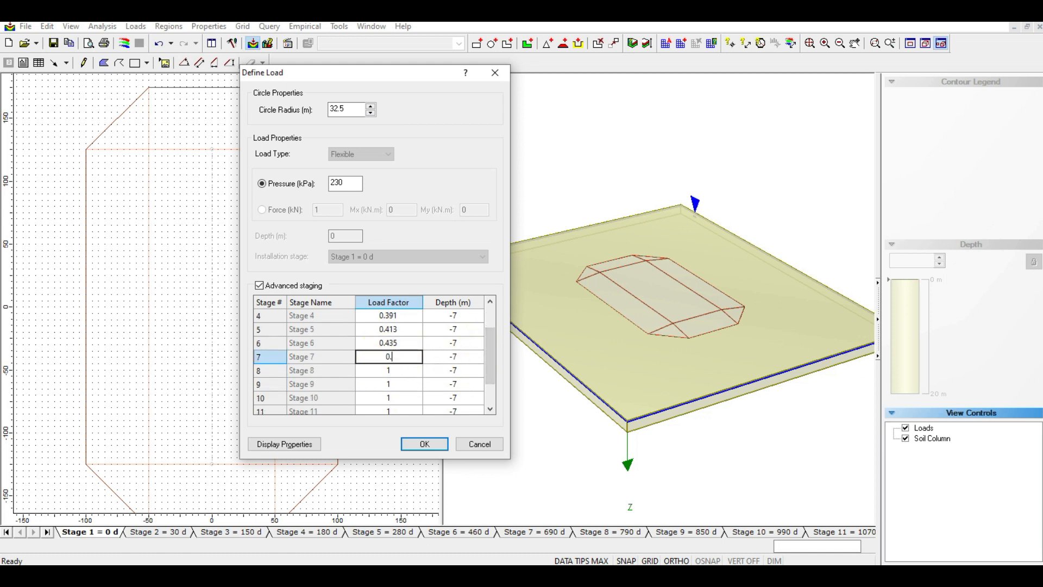
pyautogui.write('652')
pyautogui.press('Return')
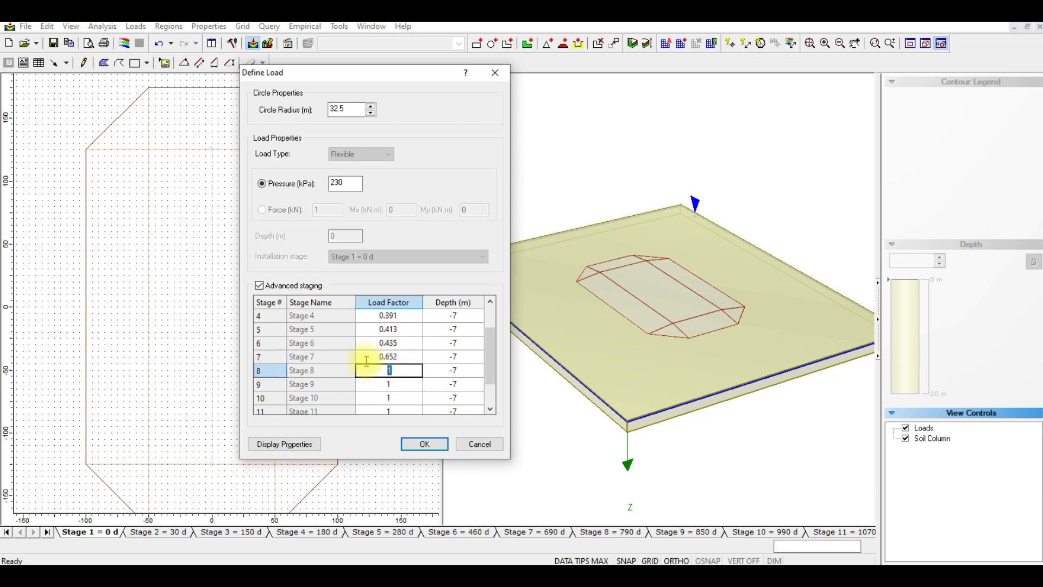
pyautogui.write('0')
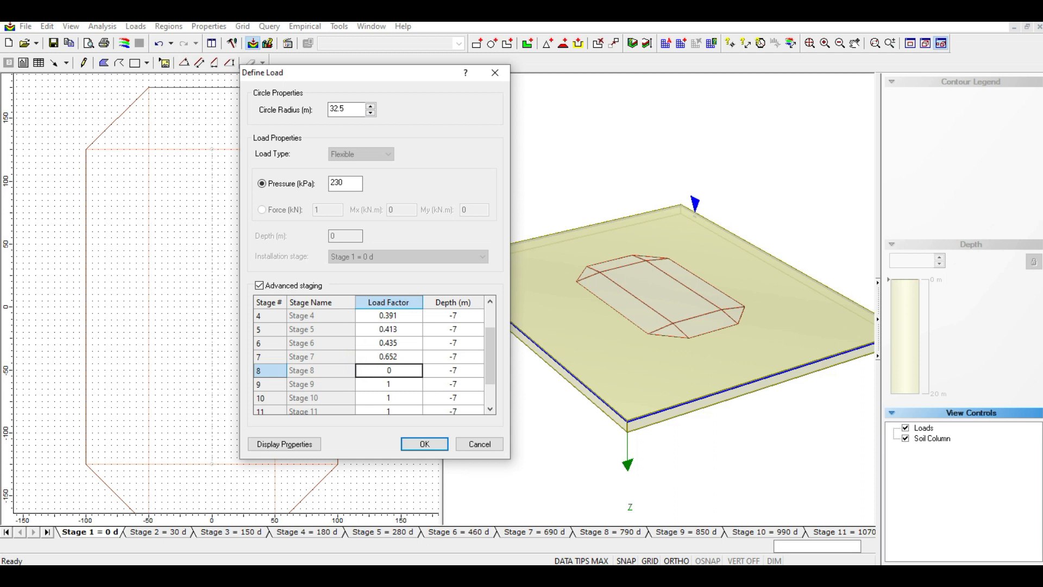
pyautogui.write('.77')
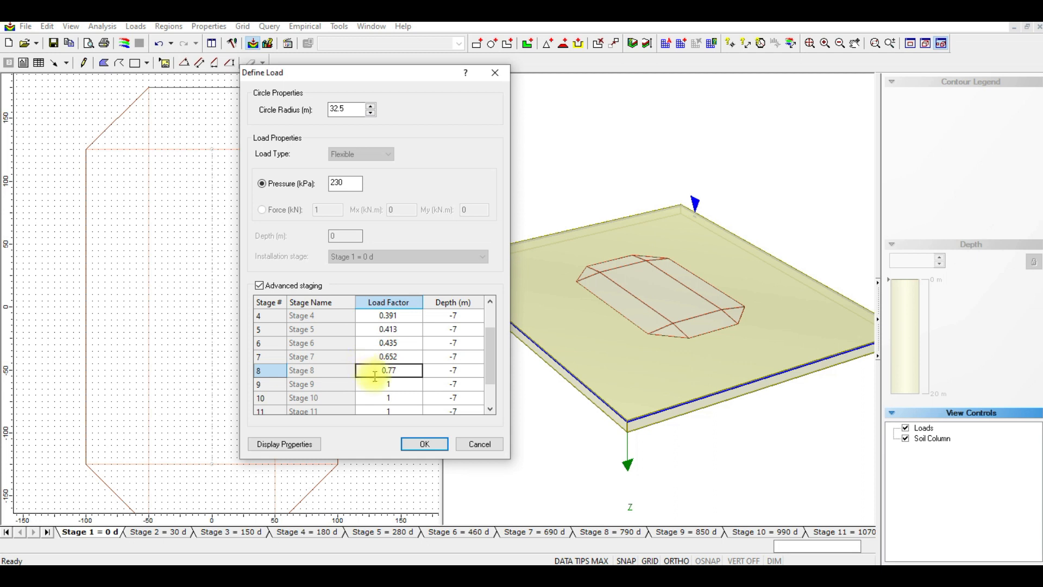
# Set the circular load's load factor to 0.87 for stage 9 and 0.943 for stage 10
pyautogui.press('Return')
pyautogui.write('0.87')
pyautogui.press('Return')
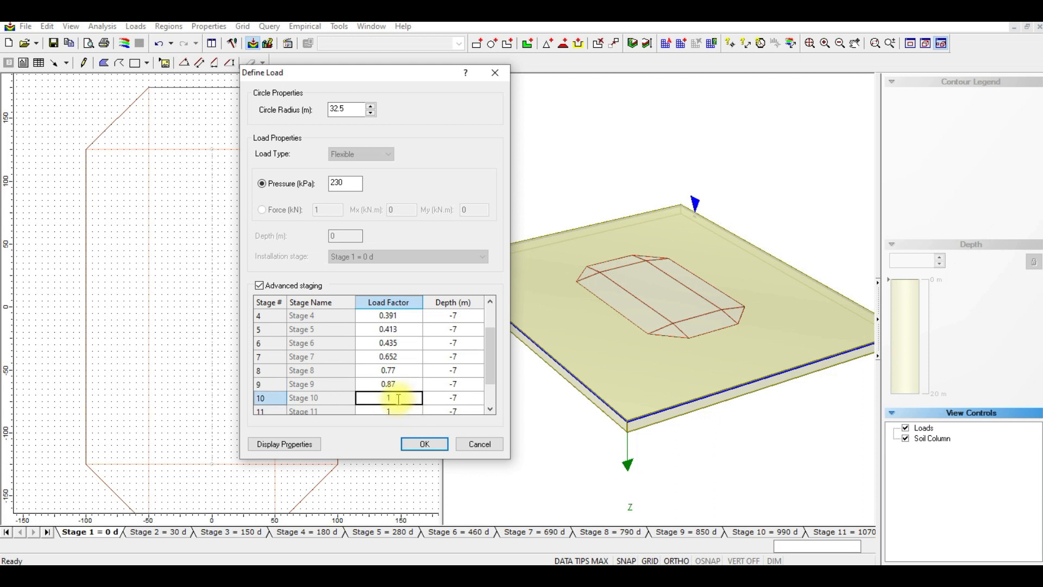
pyautogui.write('0.9')
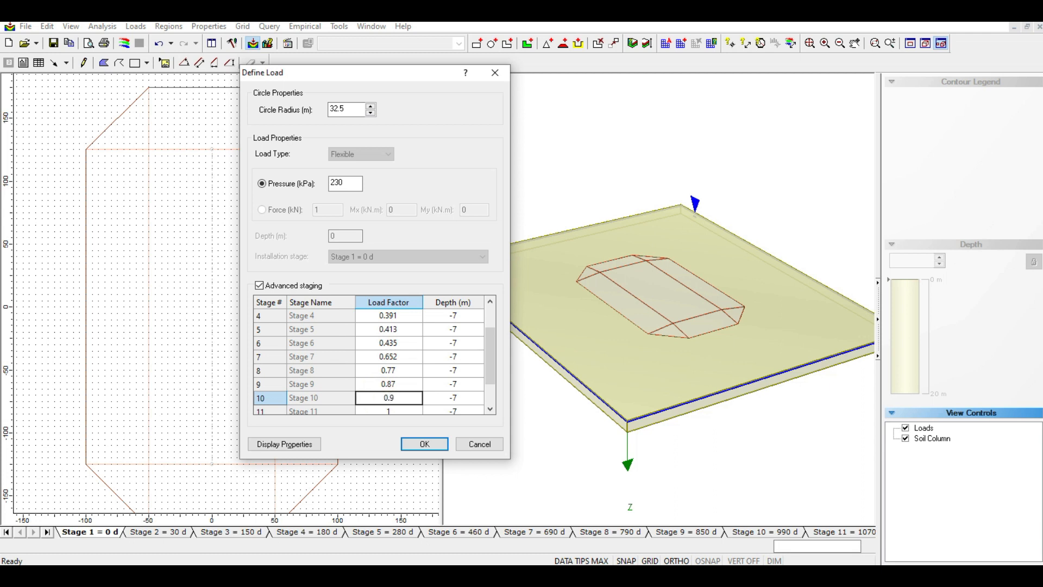
pyautogui.write('43')
# Set the circular load's load factor to 0.962 for stage 11
pyautogui.click(490, 375)
pyautogui.click(386, 370)
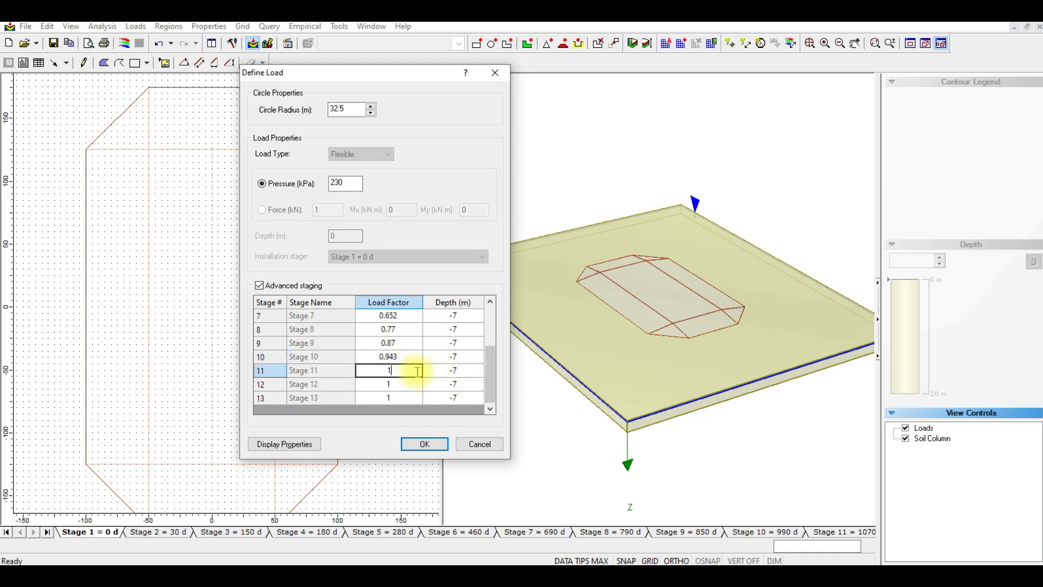
pyautogui.write('0.9')
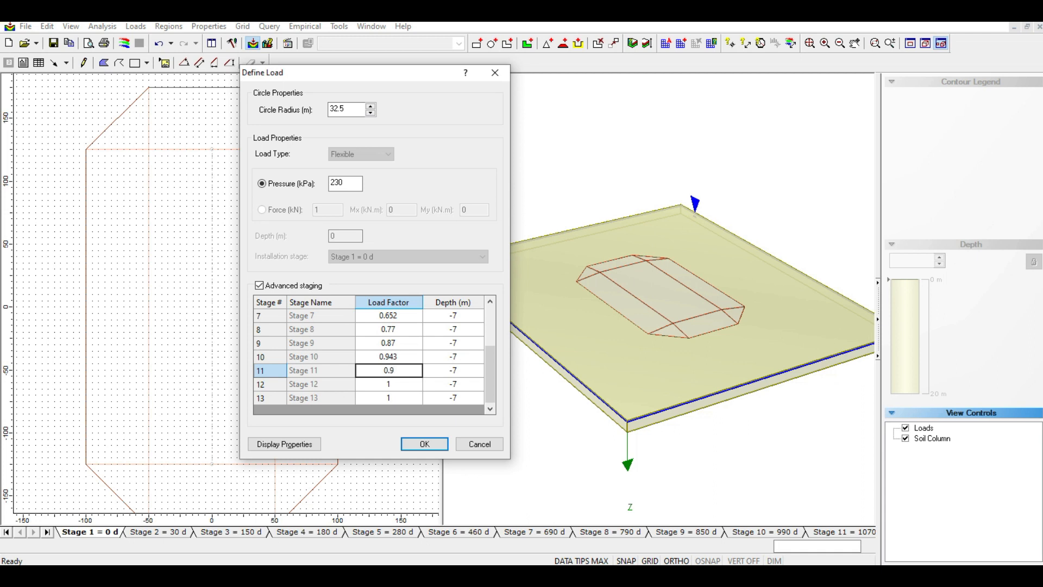
pyautogui.write('62')
pyautogui.click(395, 385)
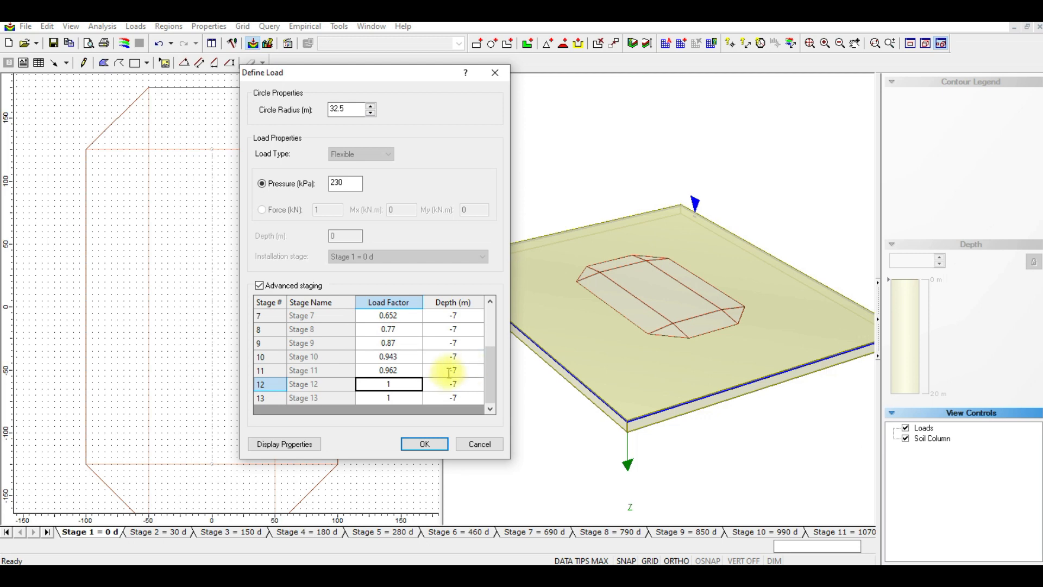
# Accept the circular load definition and place the load at coordinates 0,0
pyautogui.click(424, 444)
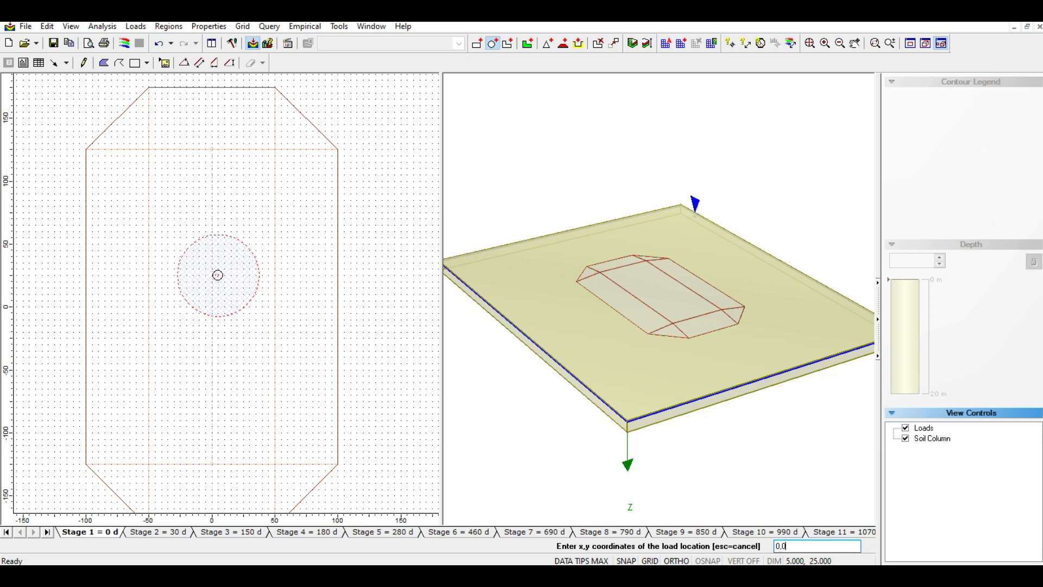
pyautogui.press('Return')
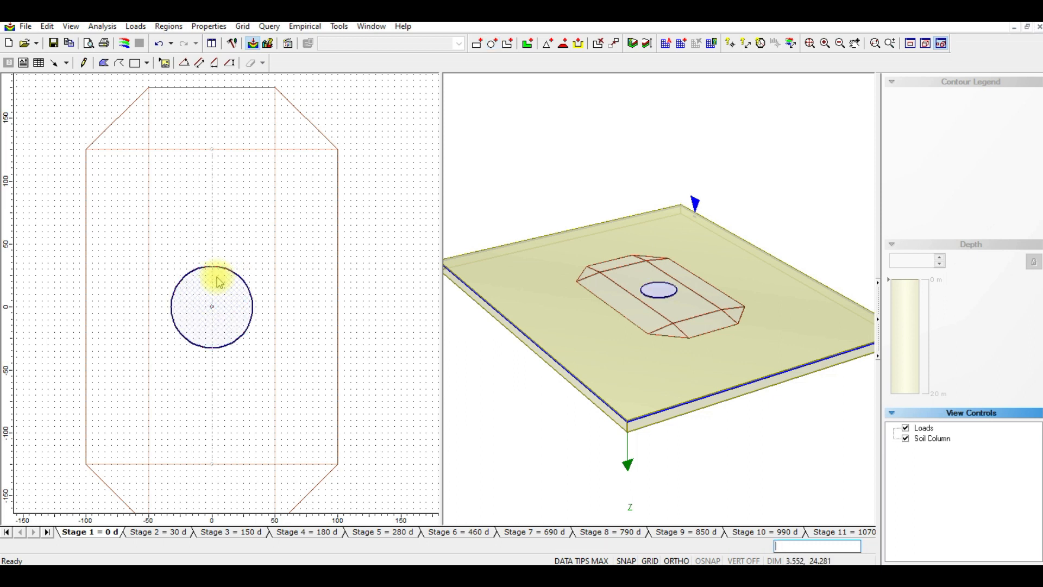
# Examine the circular load and its position on the embankment in the 3D view from a close, low angle
pyautogui.scroll(6, 655, 287)
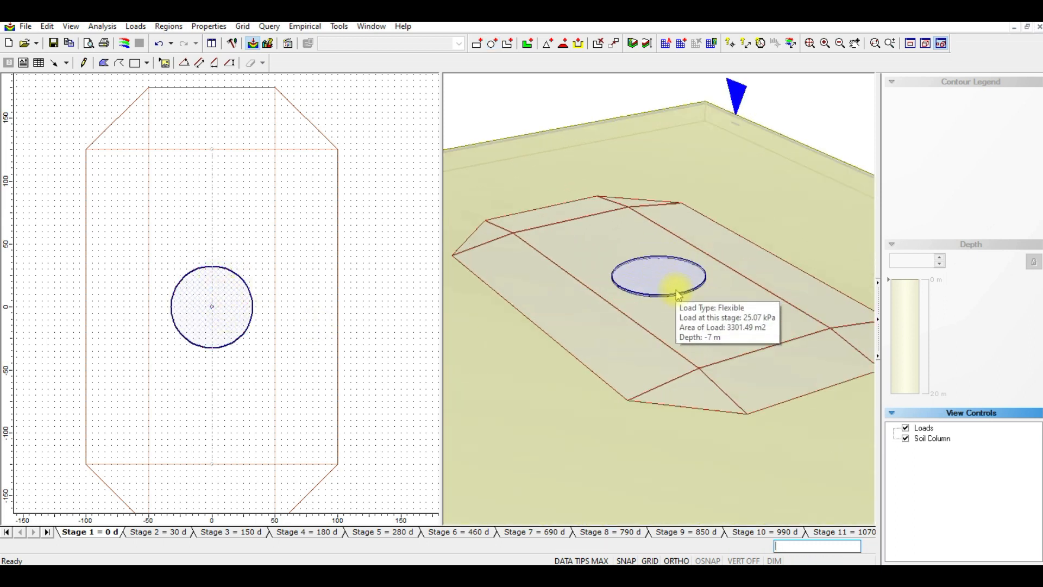
pyautogui.scroll(3, 665, 293)
pyautogui.scroll(-2, 642, 285)
pyautogui.moveTo(648, 296); pyautogui.dragTo(644, 280, button='middle')
pyautogui.moveTo(642, 316); pyautogui.dragTo(688, 303)
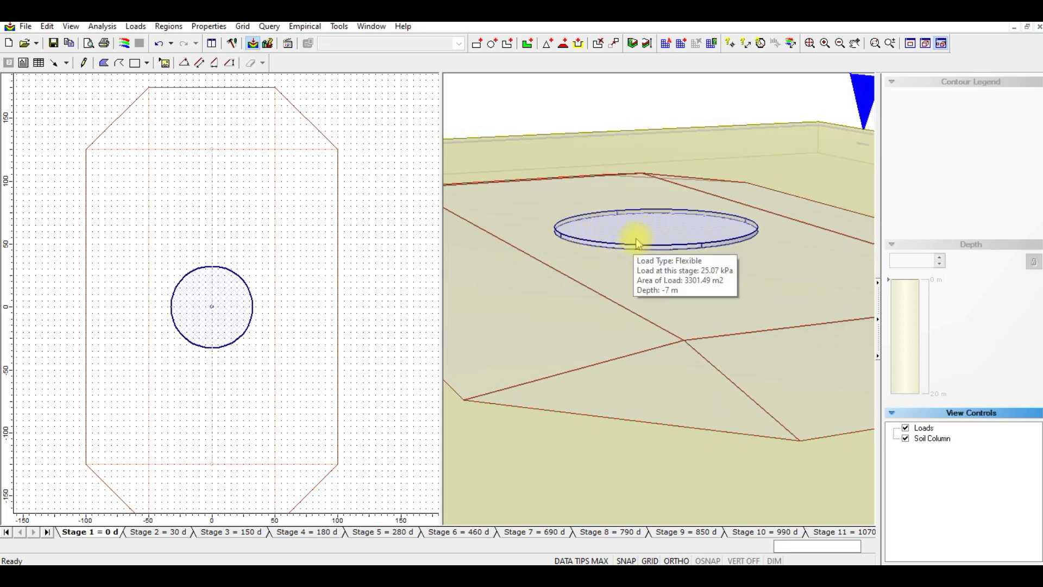
pyautogui.scroll(3, 636, 240)
pyautogui.scroll(4, 636, 237)
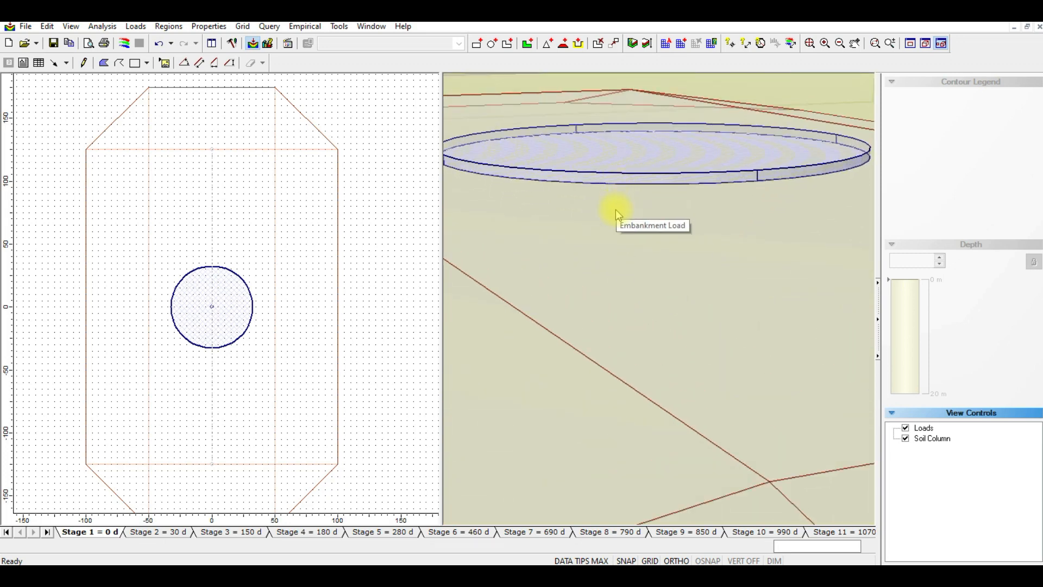
pyautogui.scroll(-7, 618, 234)
pyautogui.scroll(-5, 619, 239)
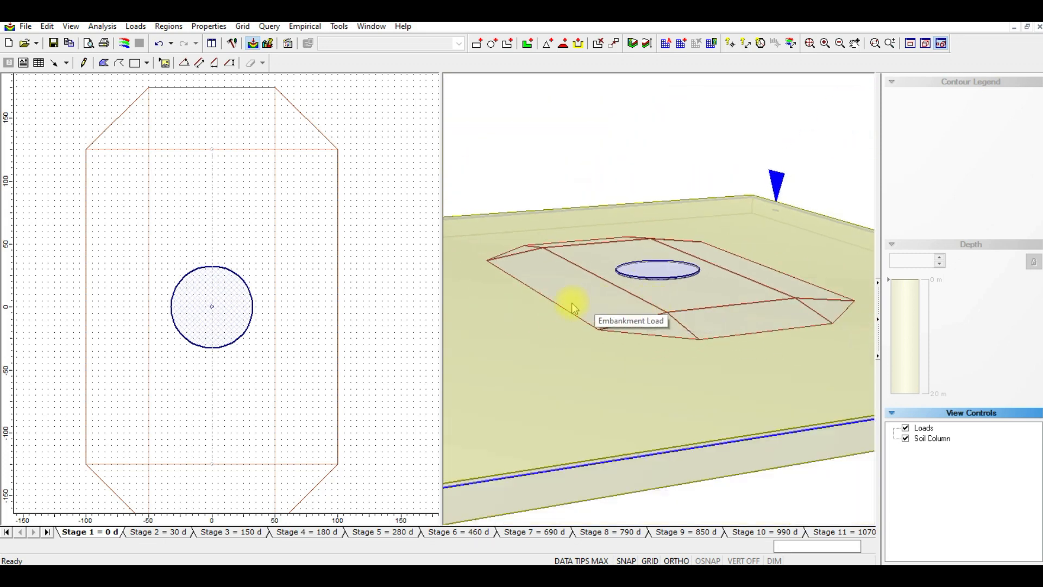
pyautogui.scroll(1, 648, 281)
# Review the circular load's properties, including its radius, pressure and stage load factors, without changing them
pyautogui.moveTo(255, 311)
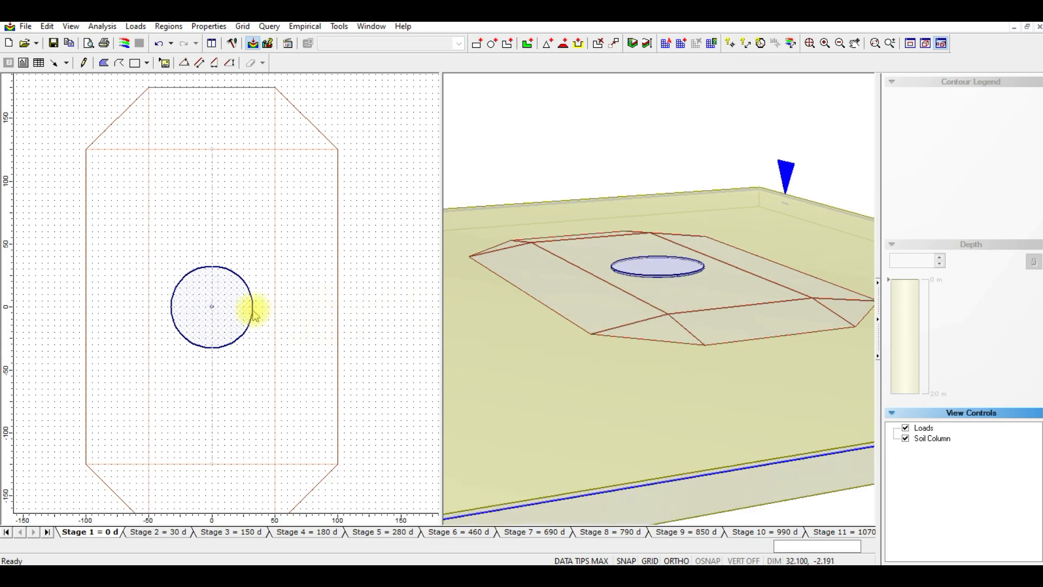
pyautogui.rightClick(253, 311)
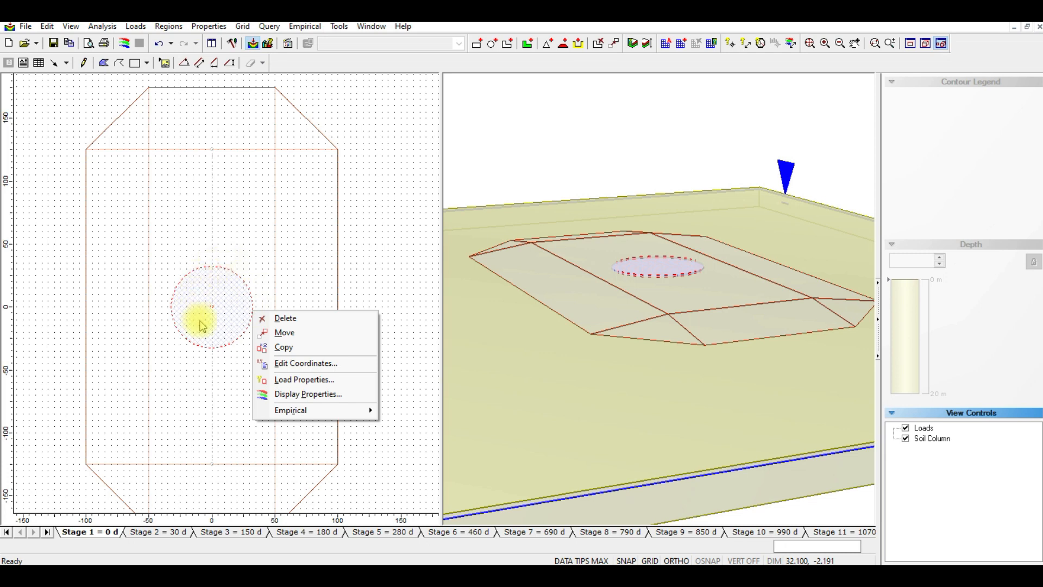
pyautogui.click(285, 381)
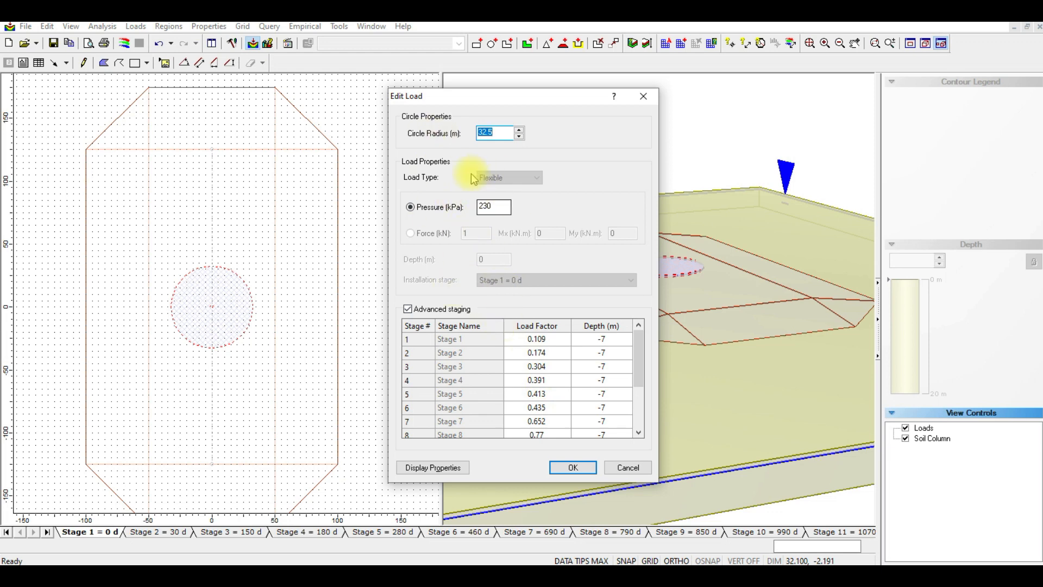
pyautogui.click(643, 97)
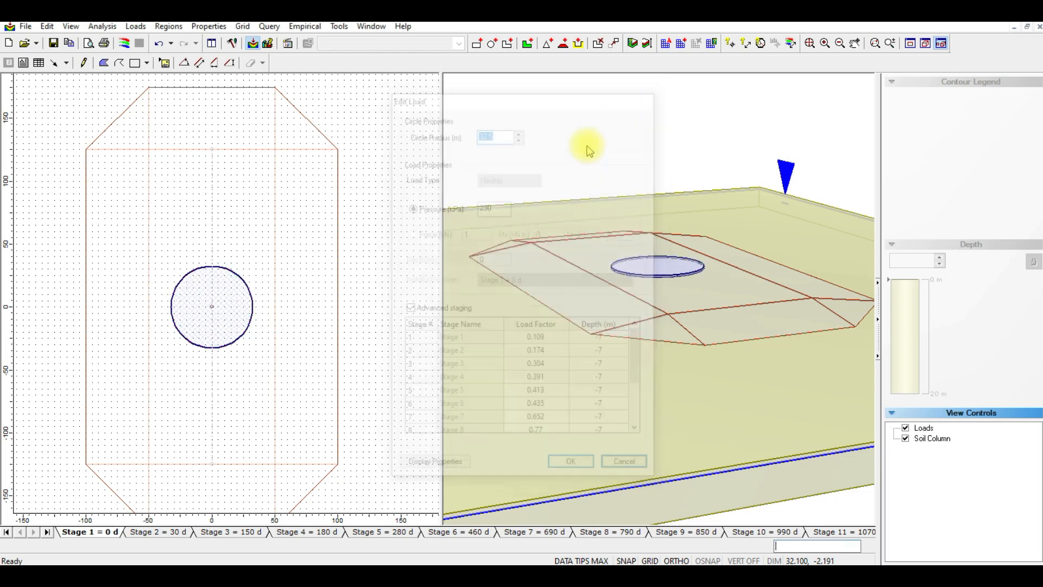
# Review the circular load's boundary coordinates without changing them
pyautogui.rightClick(251, 299)
pyautogui.click(294, 349)
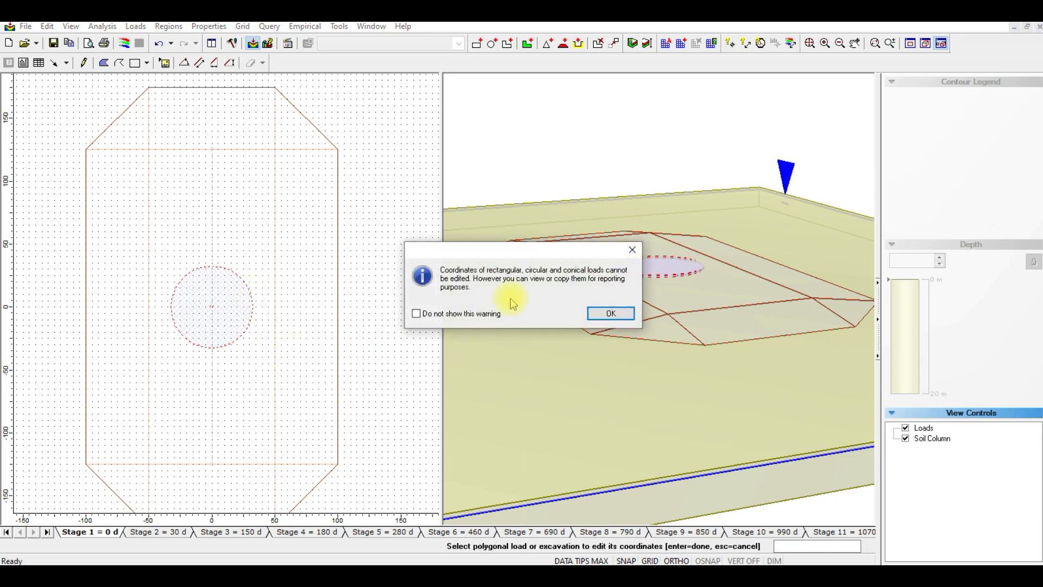
pyautogui.click(610, 313)
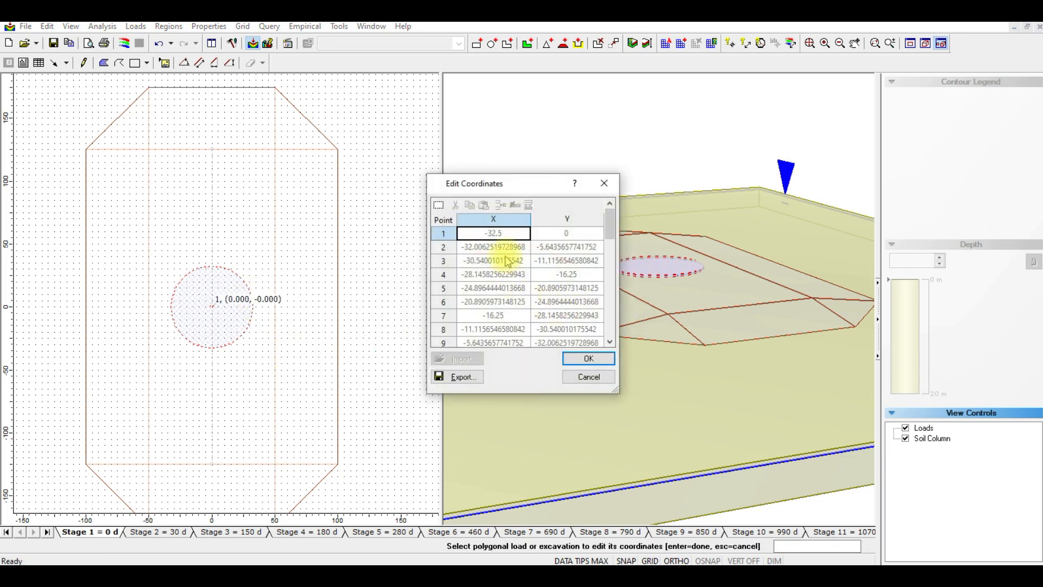
pyautogui.click(604, 183)
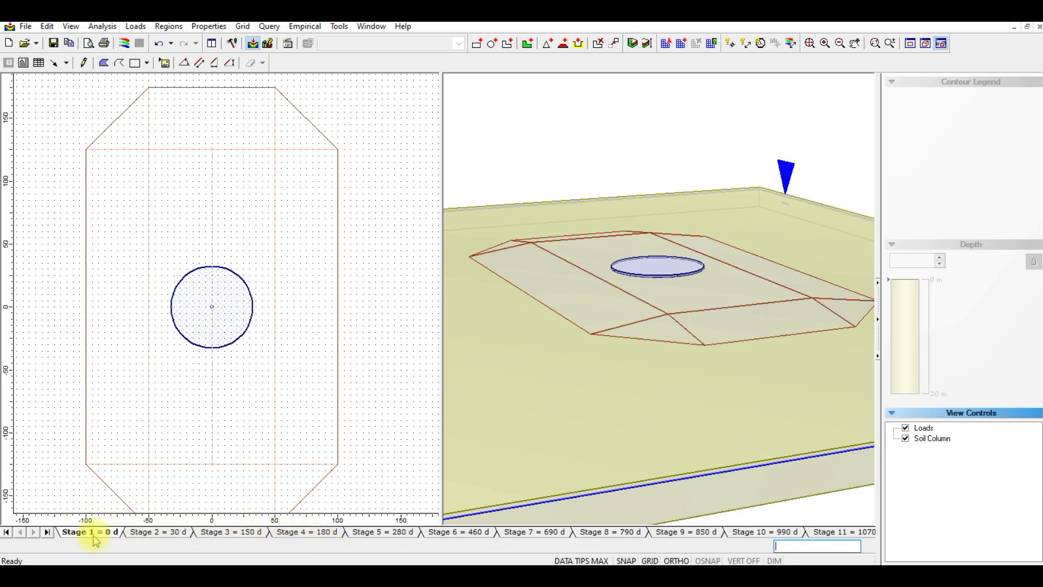
# Compare the circular load in the 3D view at stage 1, stage 6 and stage 13
pyautogui.scroll(4, 622, 282)
pyautogui.moveTo(603, 218)
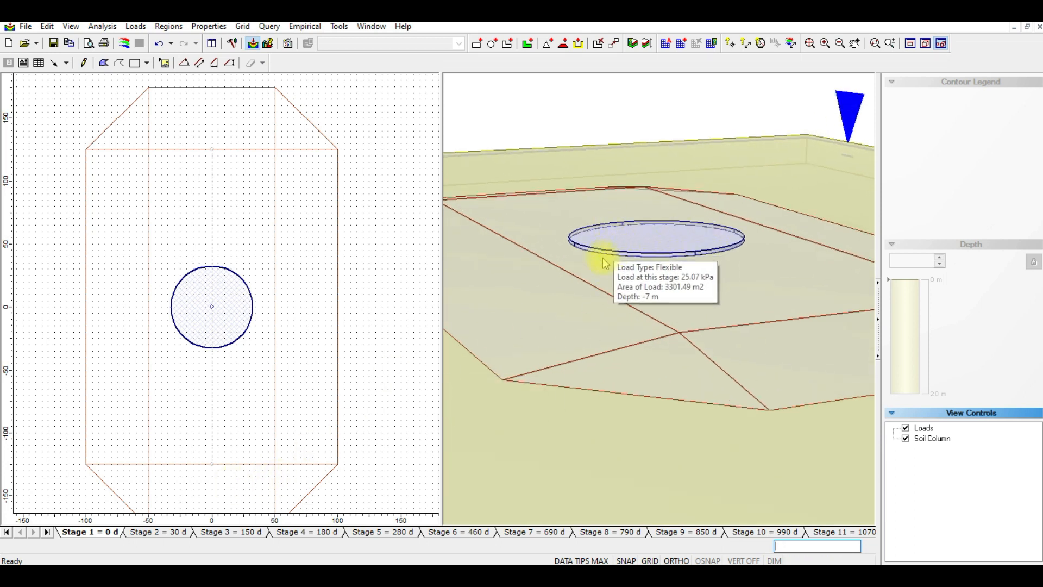
pyautogui.click(479, 534)
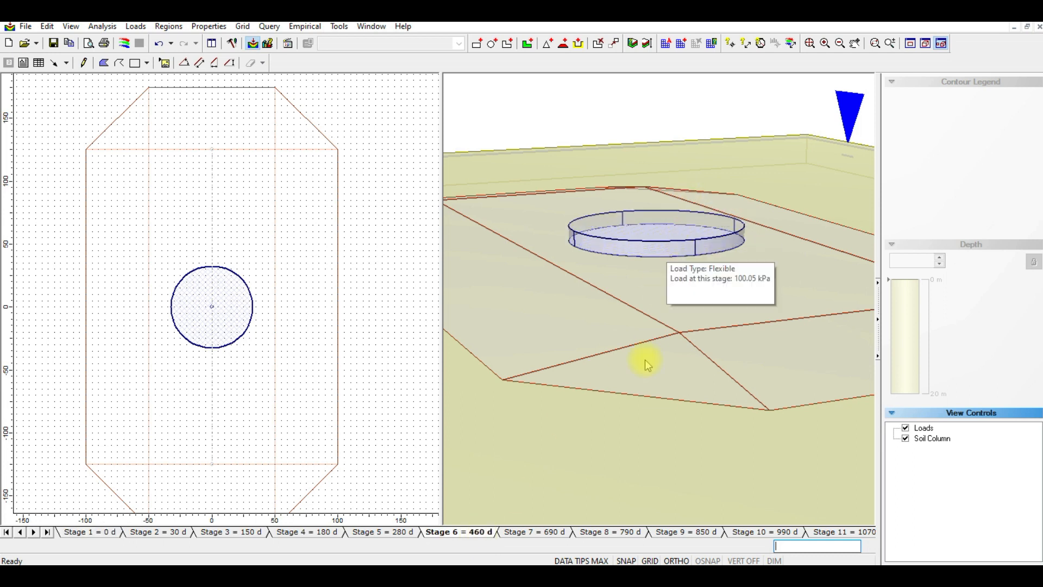
pyautogui.click(47, 532)
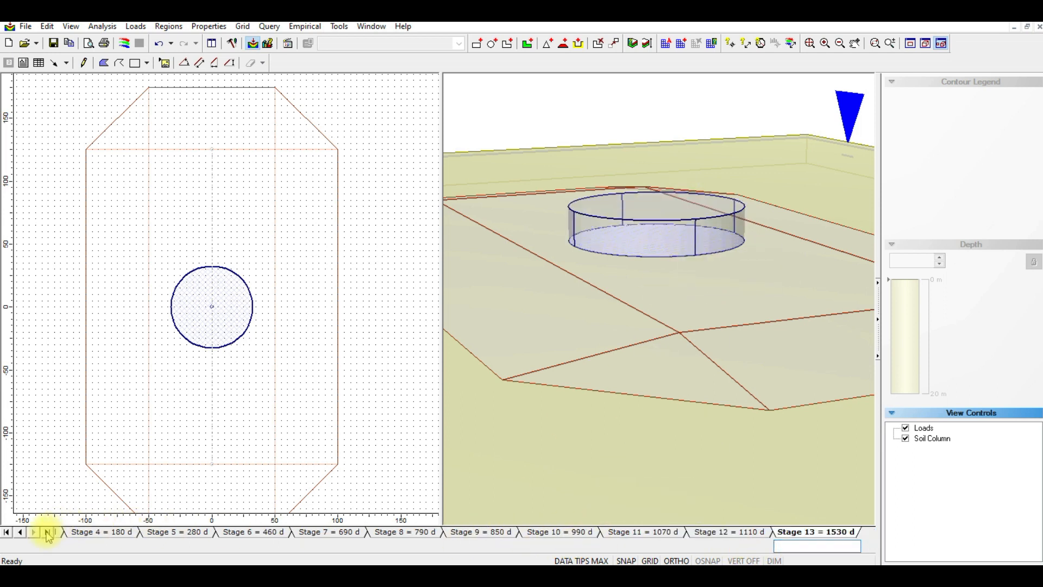
# Go back through the stages from stage 12 to stage 4 to examine how the circular load's height varies
pyautogui.click(708, 534)
pyautogui.click(667, 534)
pyautogui.click(548, 534)
pyautogui.click(470, 534)
pyautogui.click(416, 533)
pyautogui.click(342, 533)
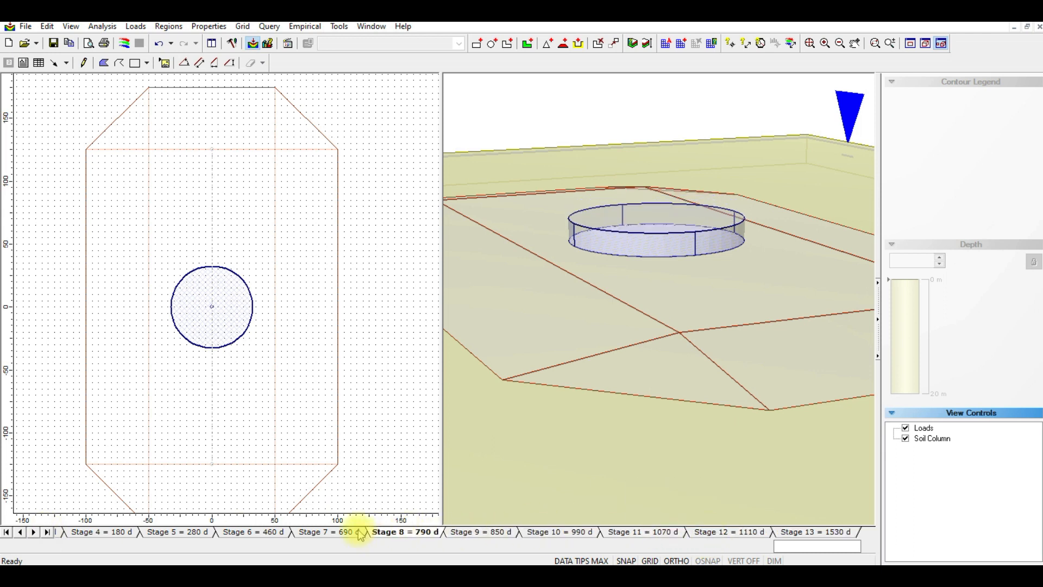
pyautogui.click(254, 534)
pyautogui.click(180, 534)
pyautogui.click(111, 533)
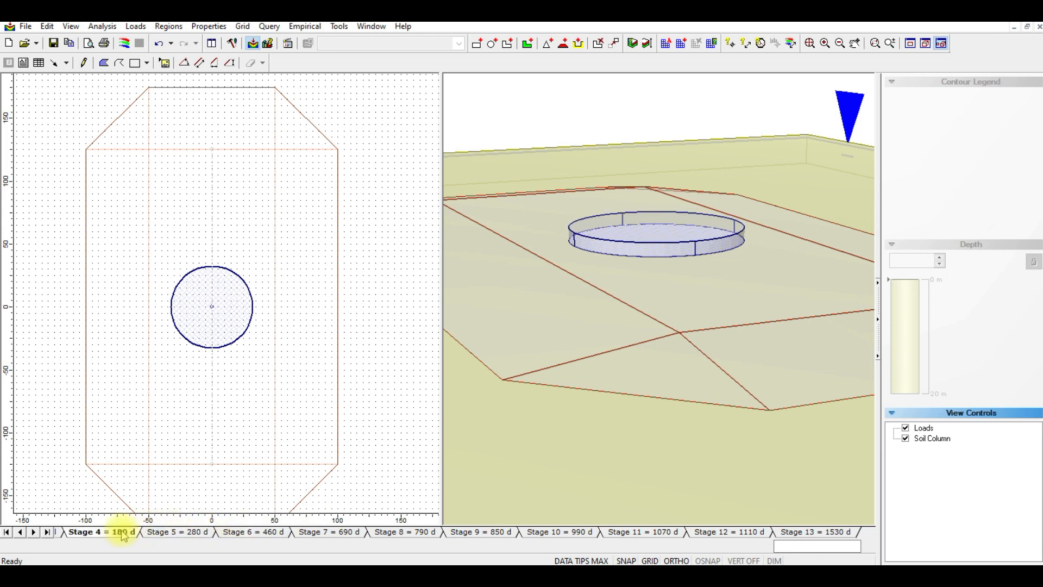
# Compare the circular load at stages 5 and 6 with stage 13, then return to stage 4
pyautogui.click(165, 533)
pyautogui.click(225, 535)
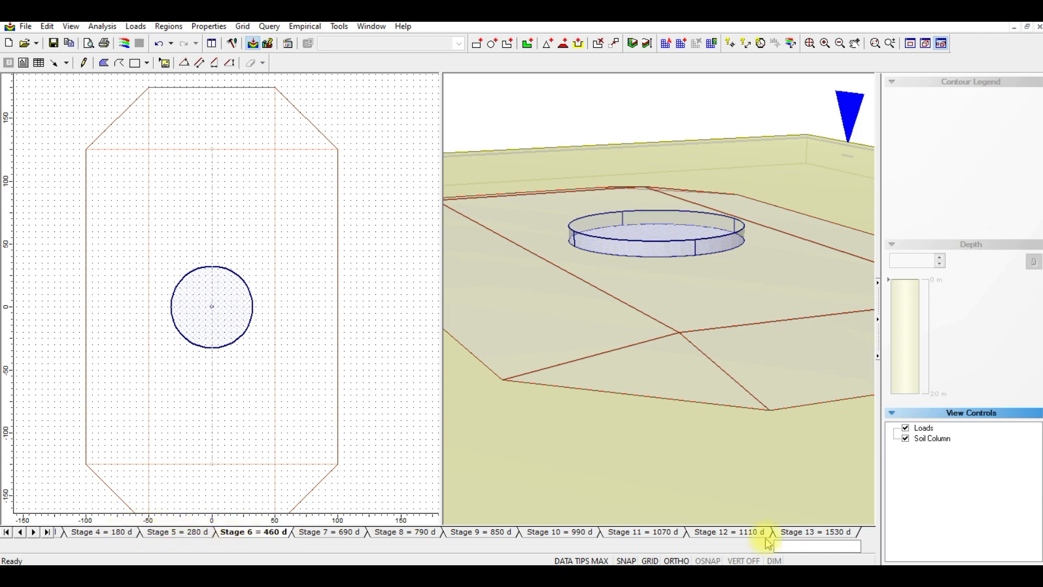
pyautogui.click(831, 533)
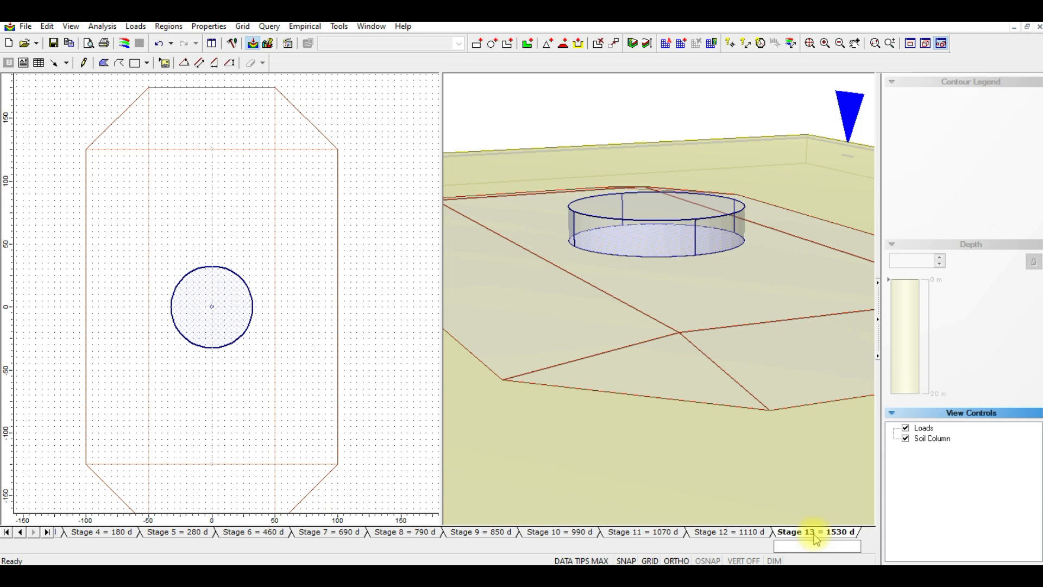
pyautogui.click(252, 534)
pyautogui.click(155, 534)
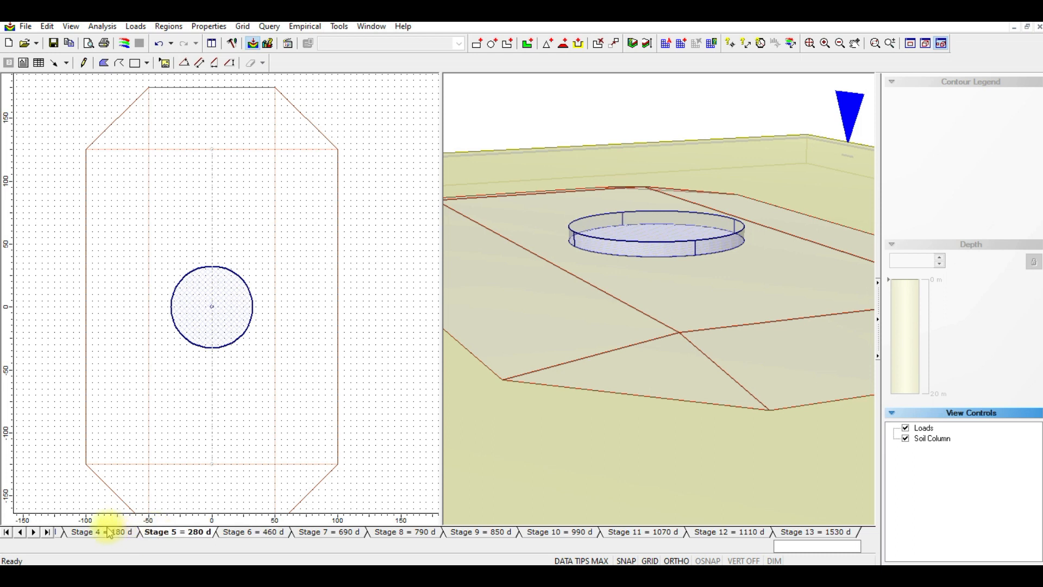
pyautogui.click(97, 533)
# Examine the circular load's growth from stage 6 up to stage 13, and return to stage 1
pyautogui.click(242, 533)
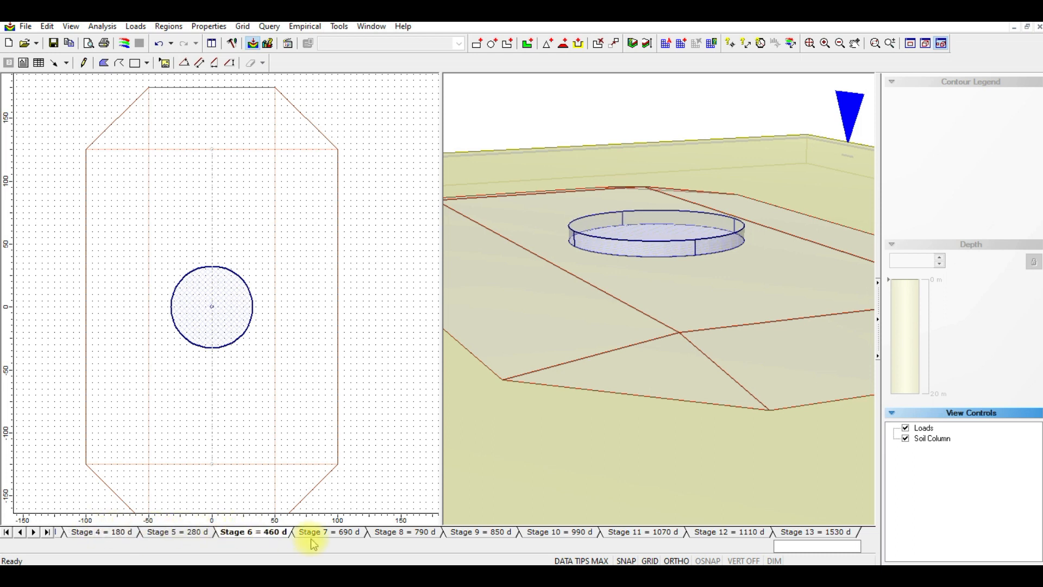
pyautogui.click(332, 534)
pyautogui.click(421, 535)
pyautogui.click(467, 536)
pyautogui.click(524, 536)
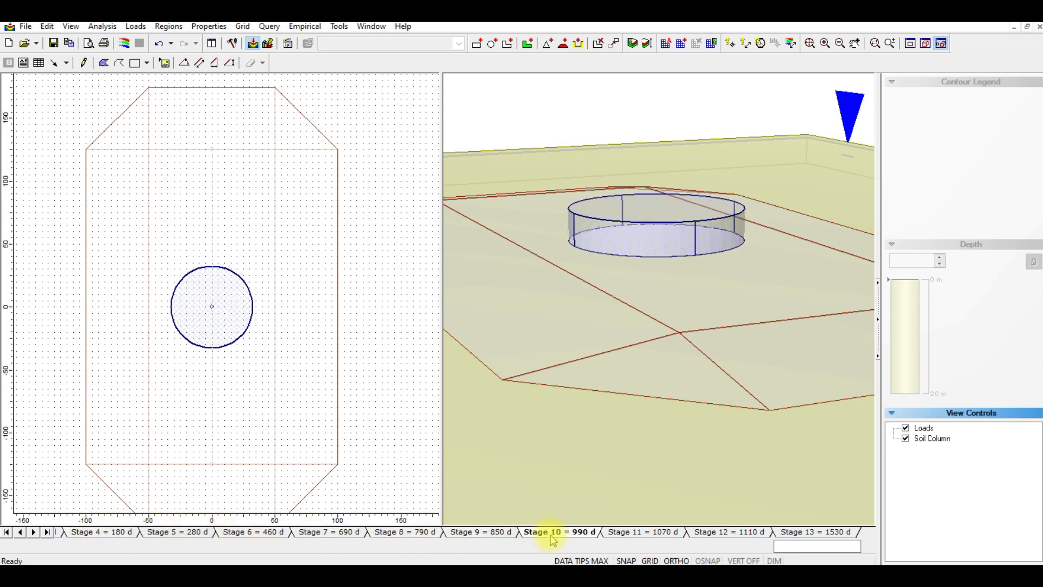
pyautogui.click(621, 536)
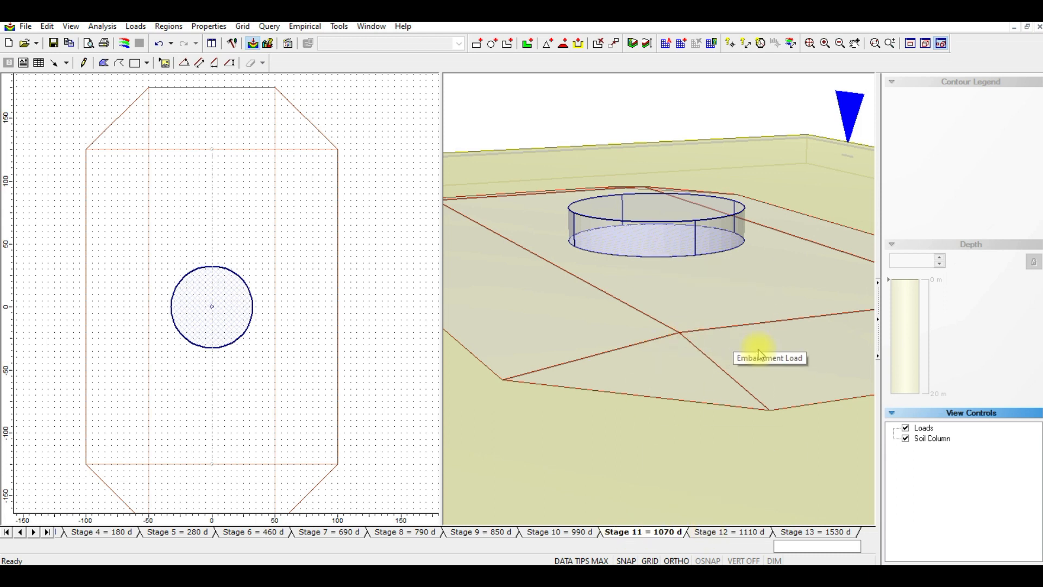
pyautogui.click(793, 533)
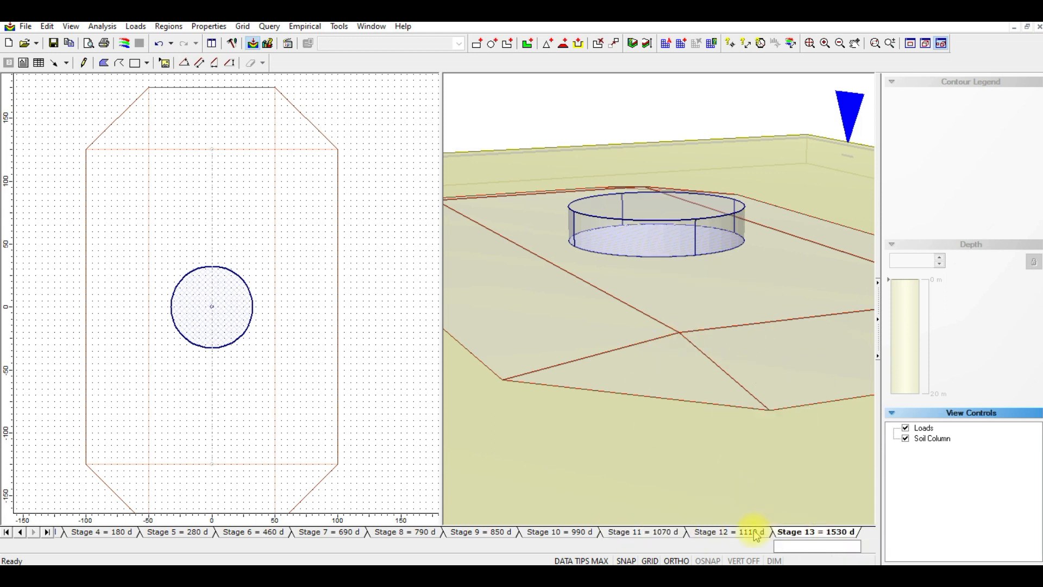
pyautogui.click(655, 535)
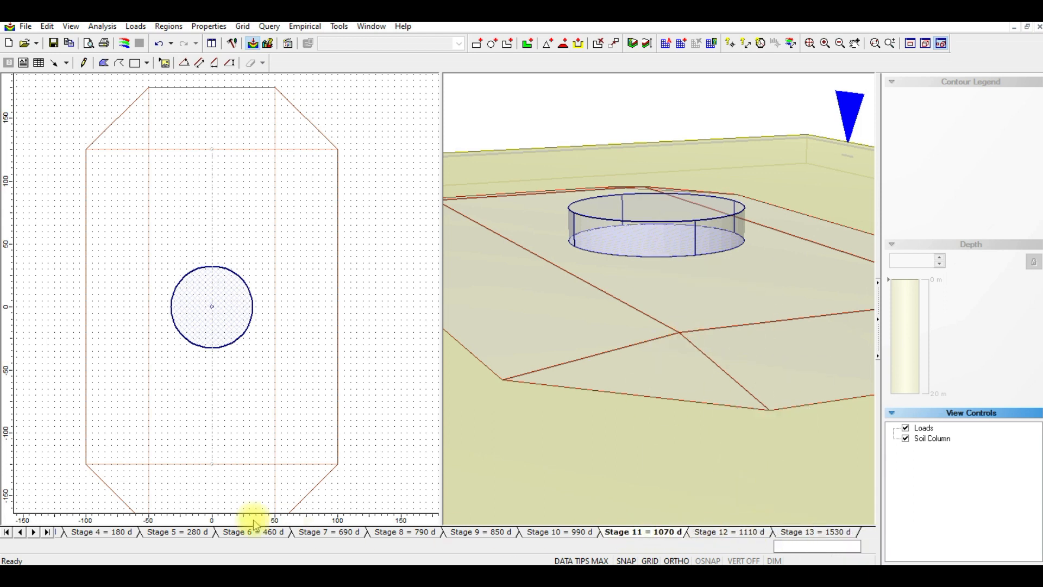
pyautogui.click(7, 532)
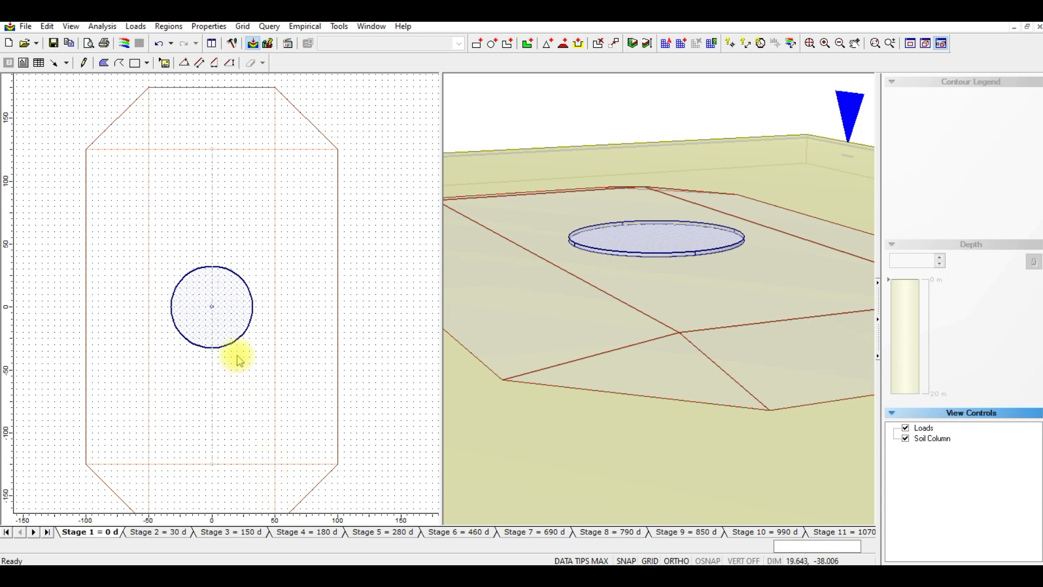
pyautogui.scroll(-1, 238, 356)
pyautogui.scroll(-6, 576, 328)
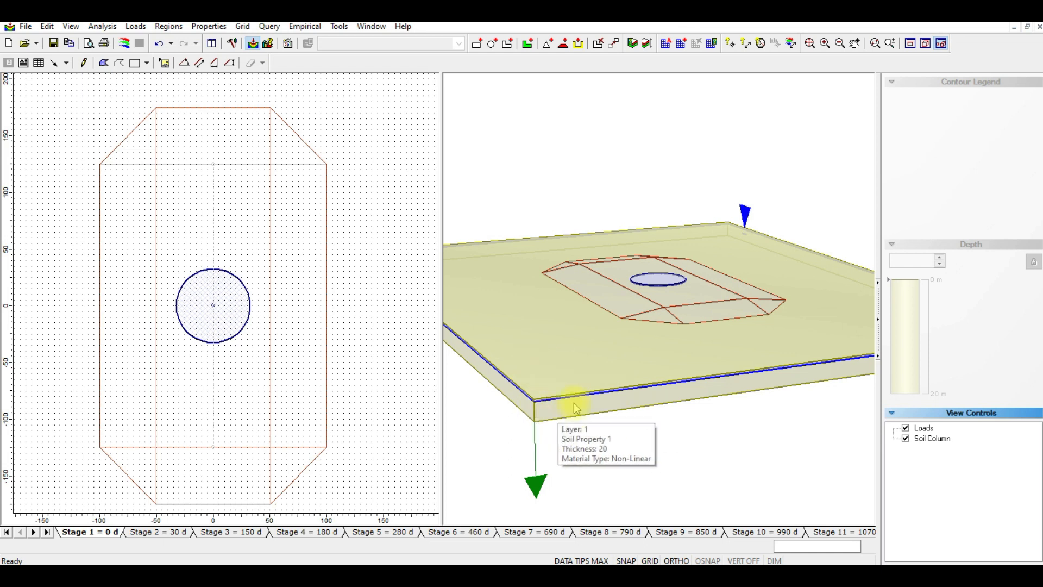
pyautogui.moveTo(570, 357); pyautogui.dragTo(582, 381, button='middle')
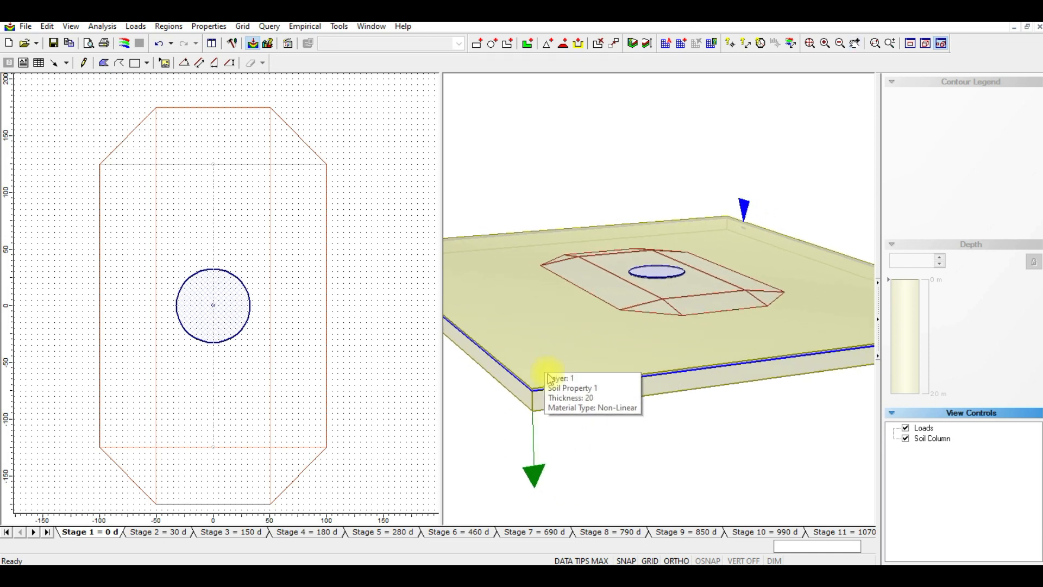
pyautogui.click(209, 27)
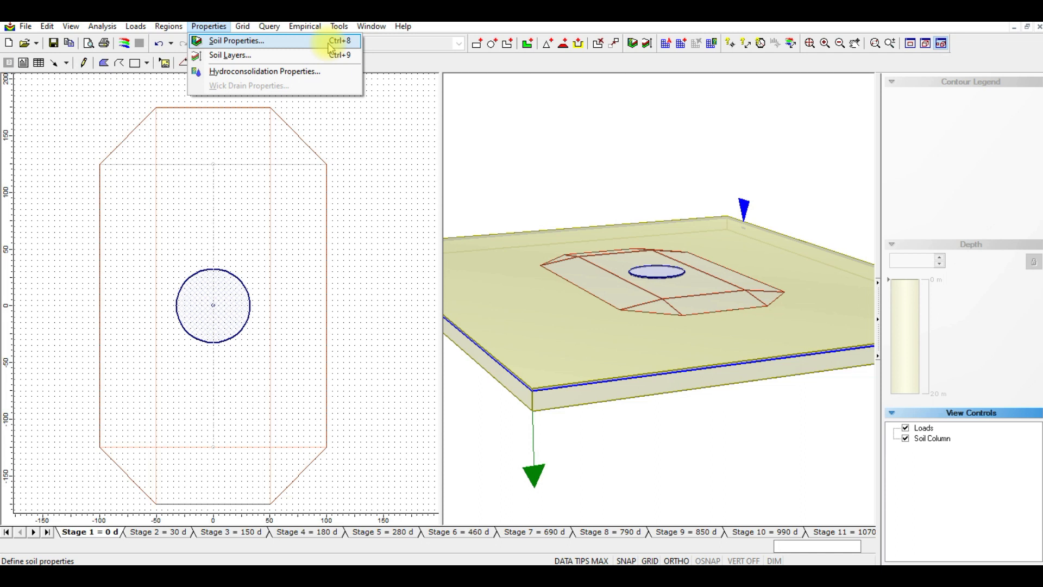
pyautogui.click(443, 29)
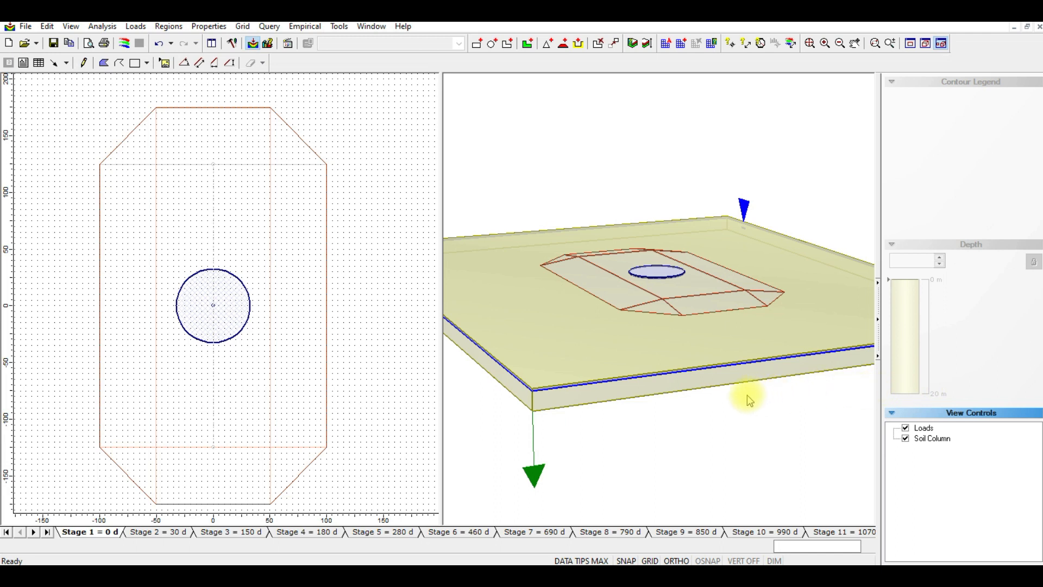
pyautogui.moveTo(669, 343)
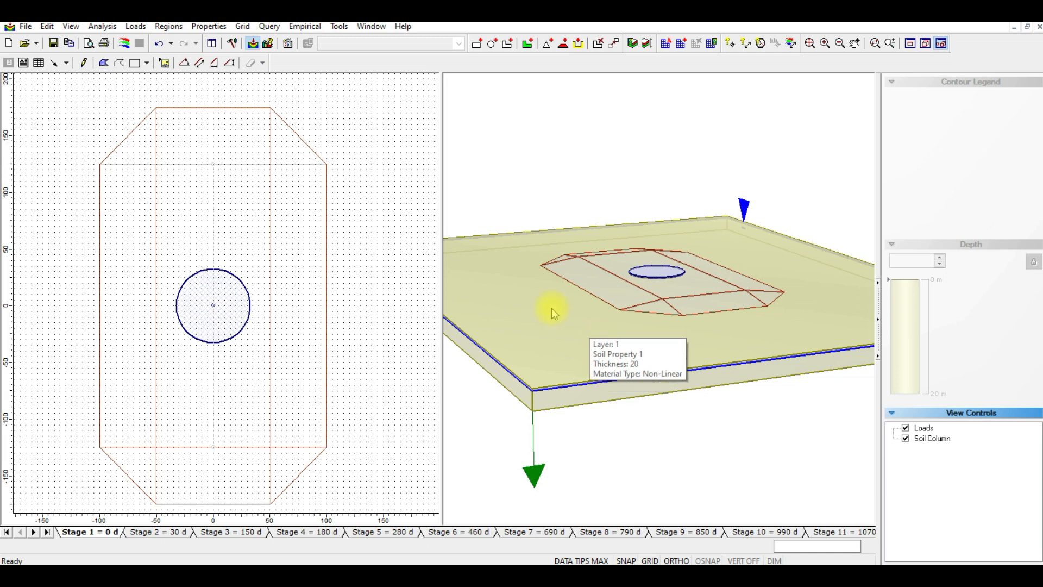
# Open the soil property definitions and rename the first soil as Sand fill
pyautogui.click(209, 26)
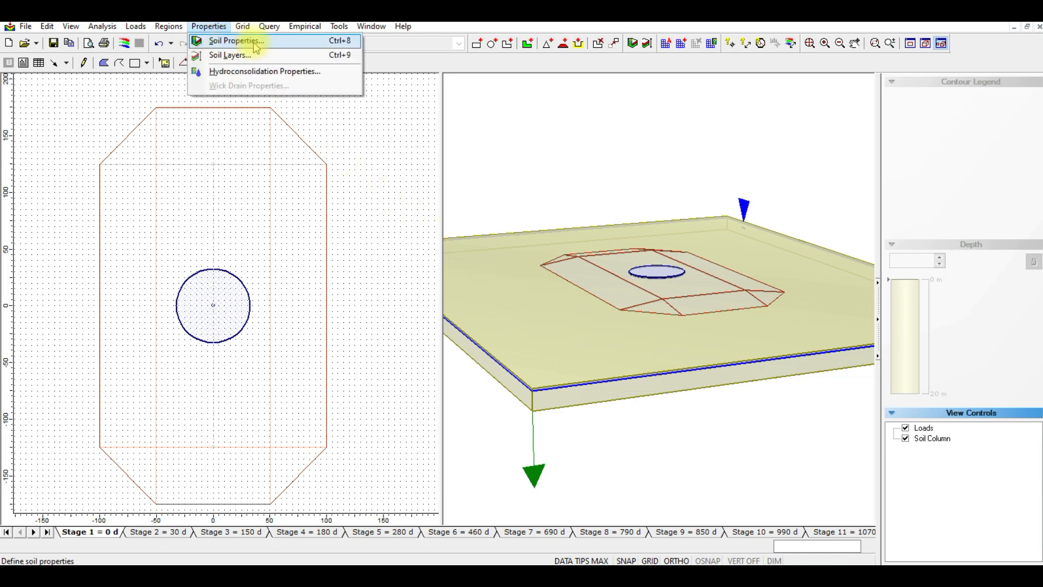
pyautogui.click(227, 43)
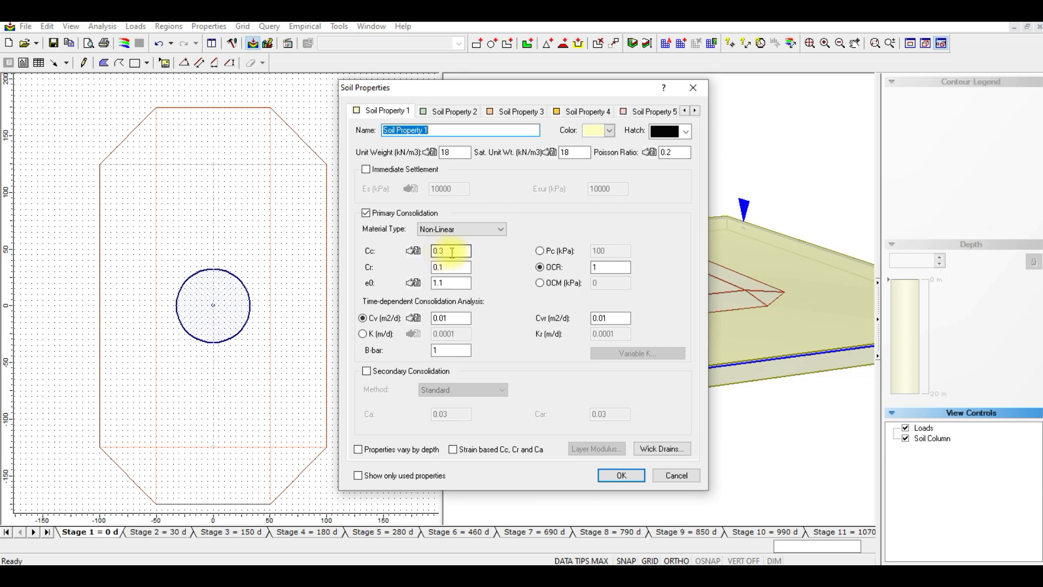
pyautogui.click(452, 130)
pyautogui.moveTo(452, 129); pyautogui.dragTo(356, 117)
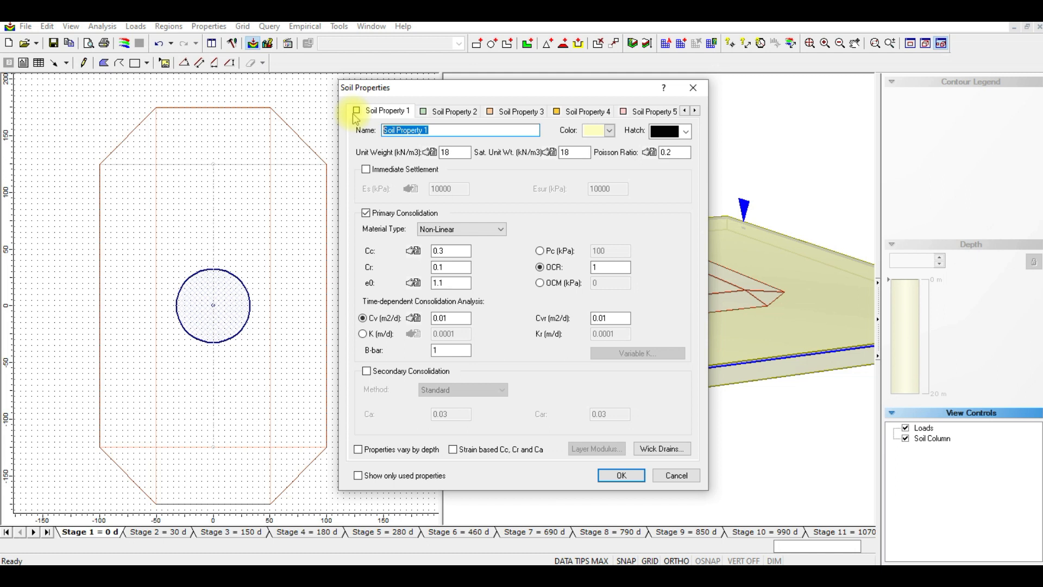
pyautogui.write('Sand fill')
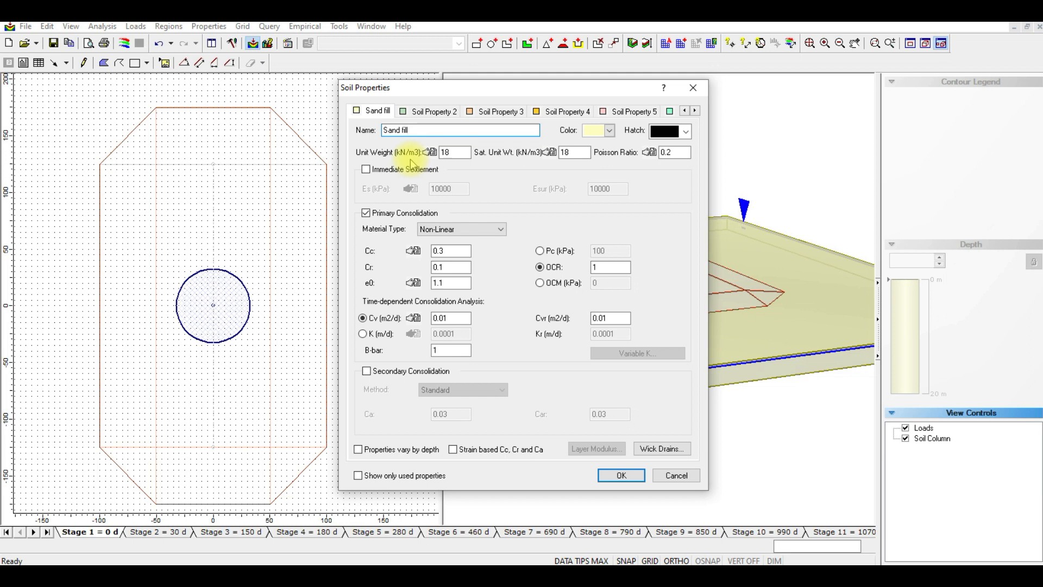
# Enable immediate settlement for the Sand fill and set its primary consolidation material type to Linear
pyautogui.click(366, 170)
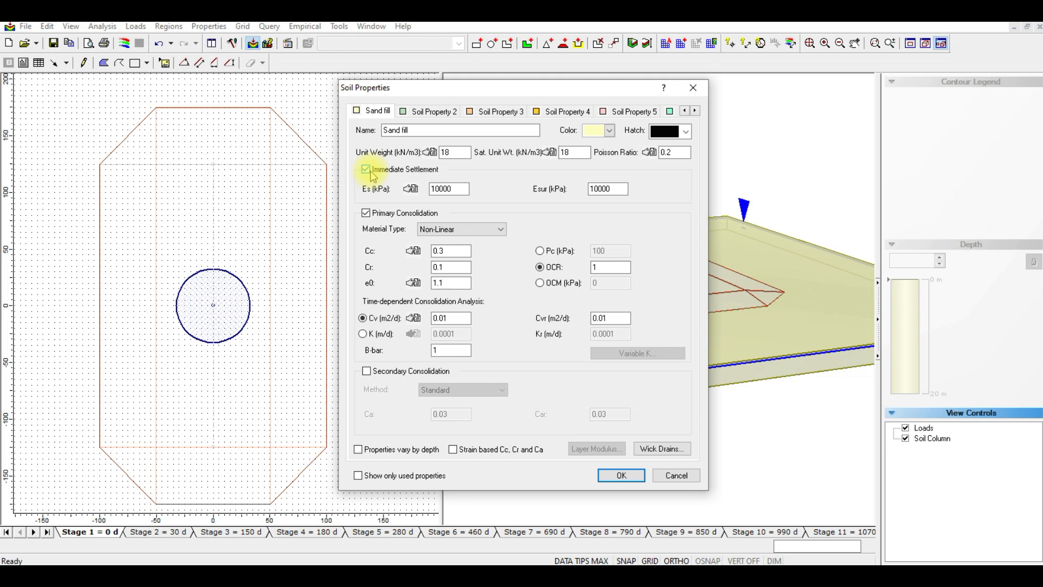
pyautogui.click(466, 229)
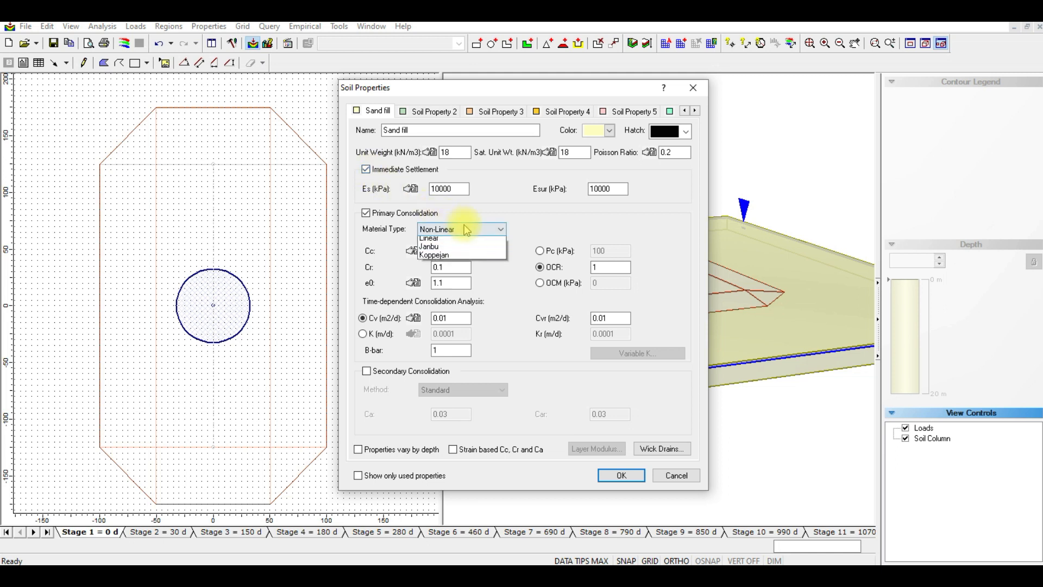
pyautogui.click(450, 253)
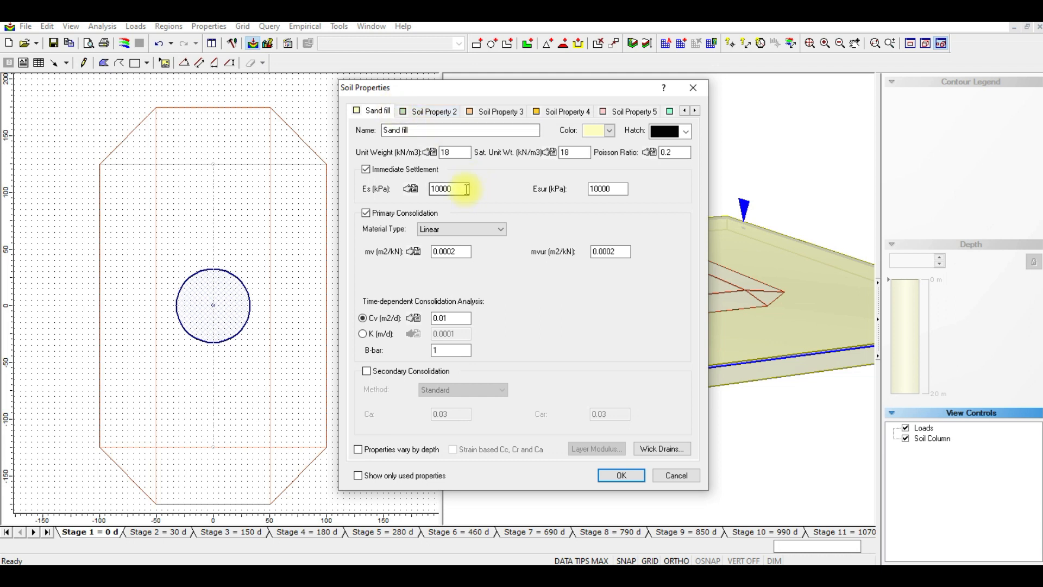
# Set the Sand fill's Es and Esur to 25000 kPa and its Cv to 0.25 m2/d
pyautogui.moveTo(467, 189); pyautogui.dragTo(429, 189)
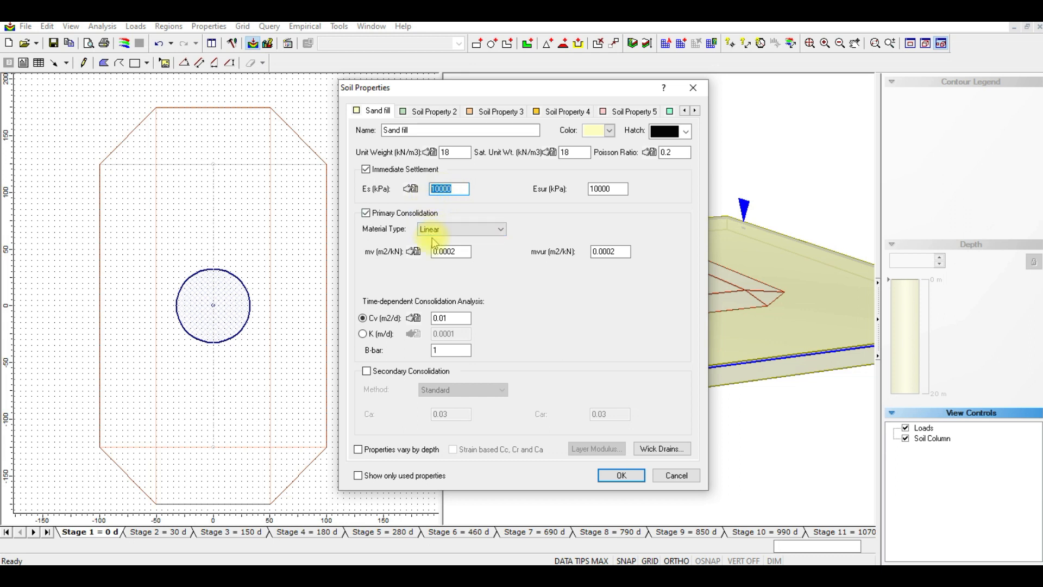
pyautogui.write('25000')
pyautogui.moveTo(620, 190); pyautogui.dragTo(577, 181)
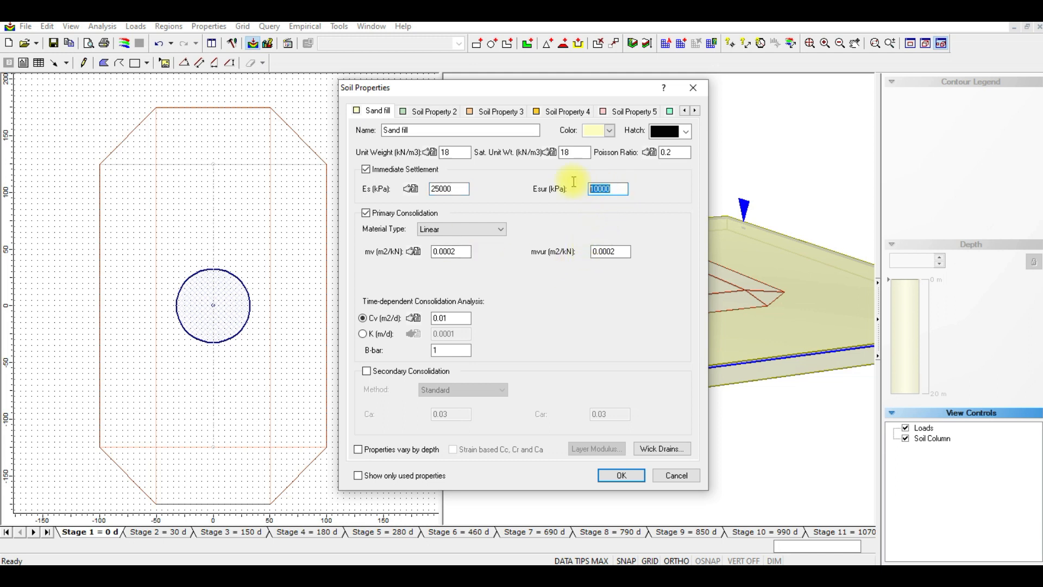
pyautogui.write('25000')
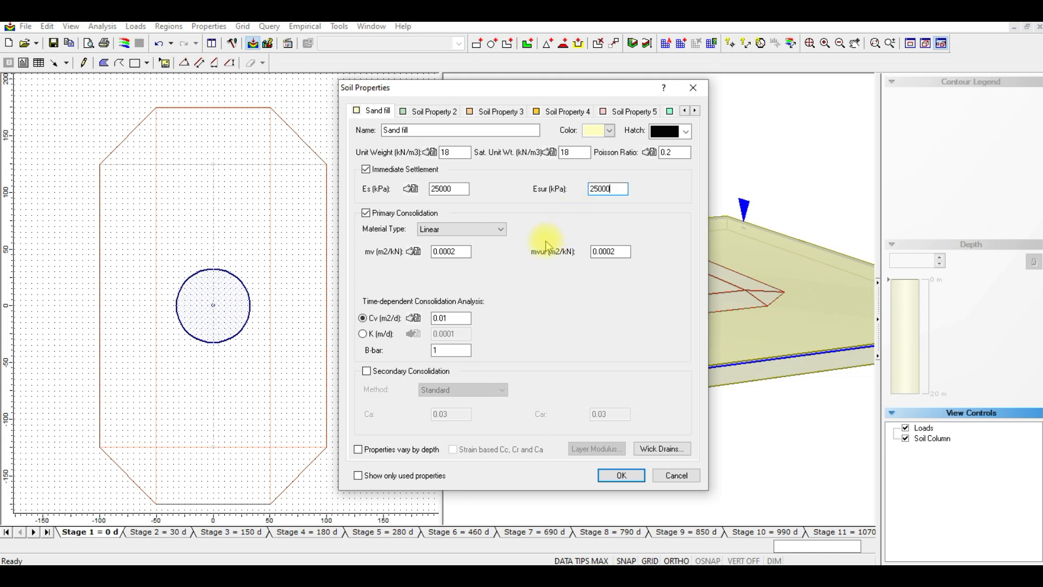
pyautogui.doubleClick(462, 318)
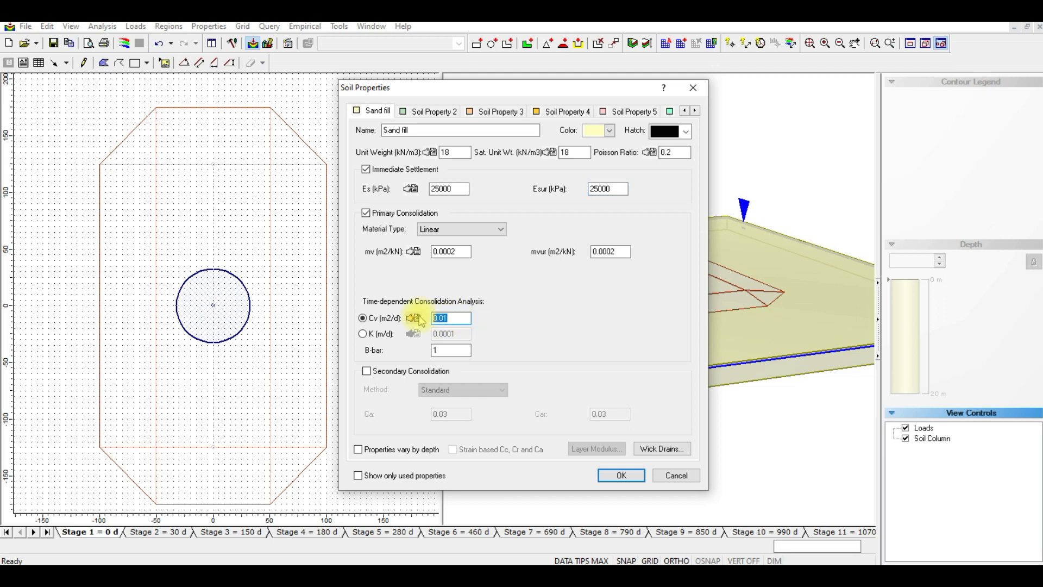
pyautogui.write('0')
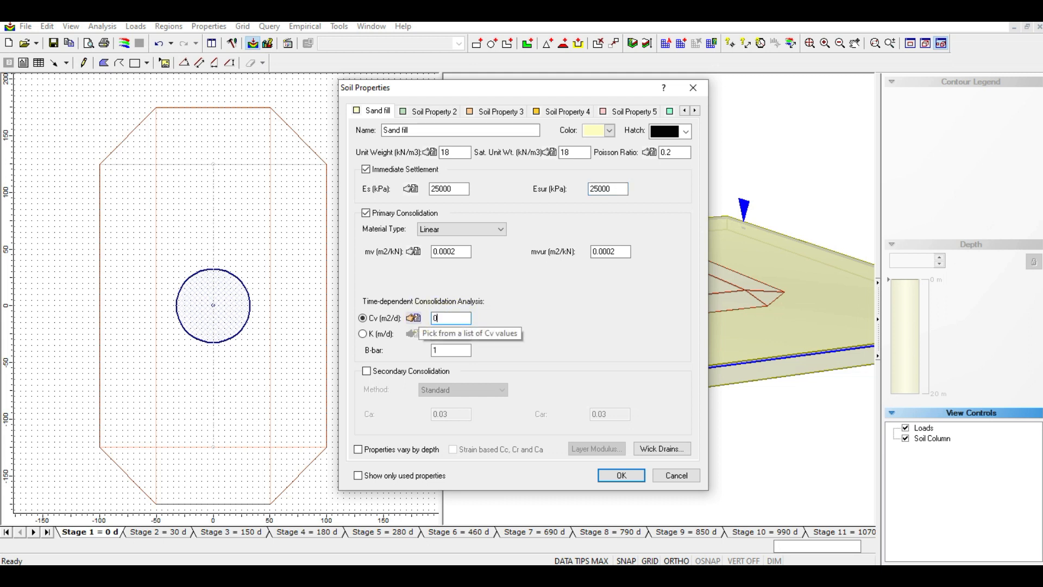
pyautogui.write('.25')
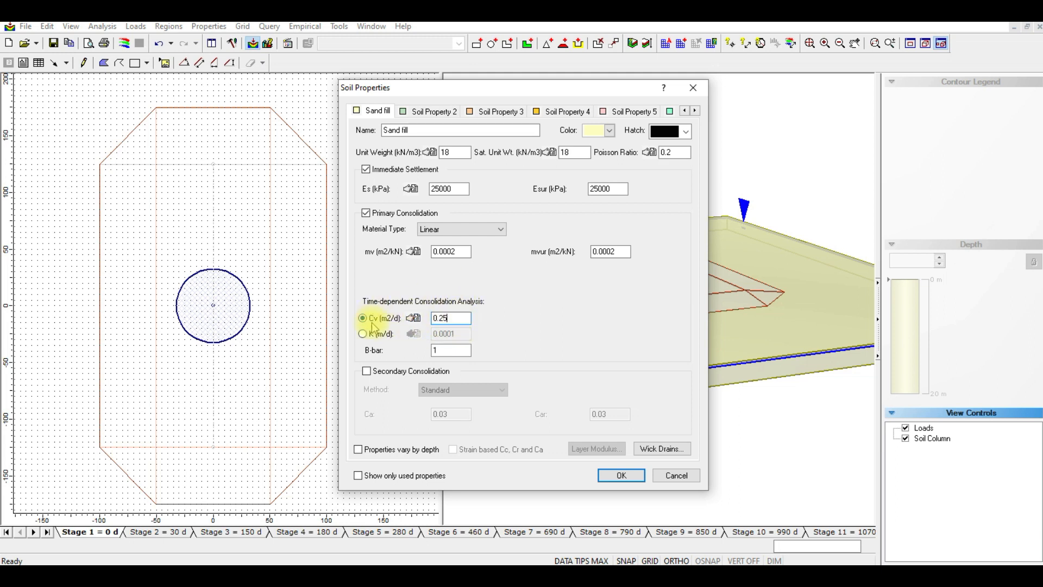
# Examine the reference Cv values for all soils and filtered by sand, clay and silt, and leave the list without picking a value
pyautogui.click(414, 319)
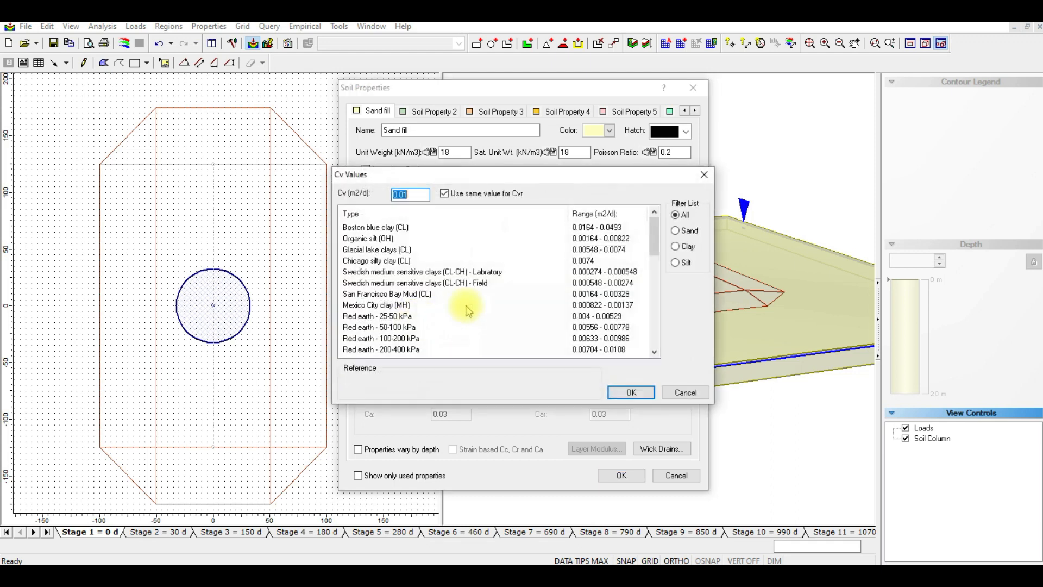
pyautogui.moveTo(513, 175); pyautogui.dragTo(713, 204)
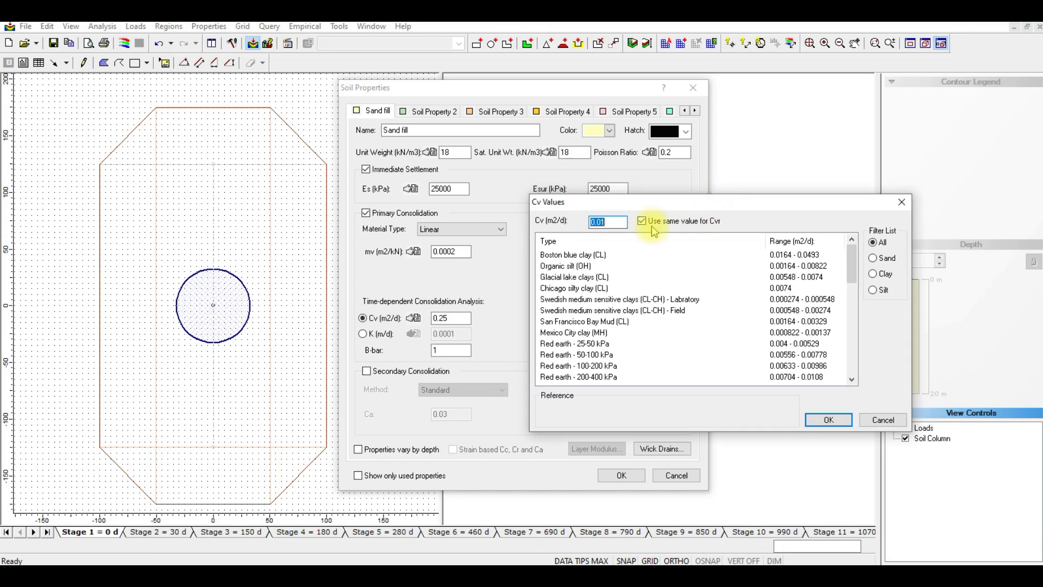
pyautogui.moveTo(633, 204); pyautogui.dragTo(649, 200)
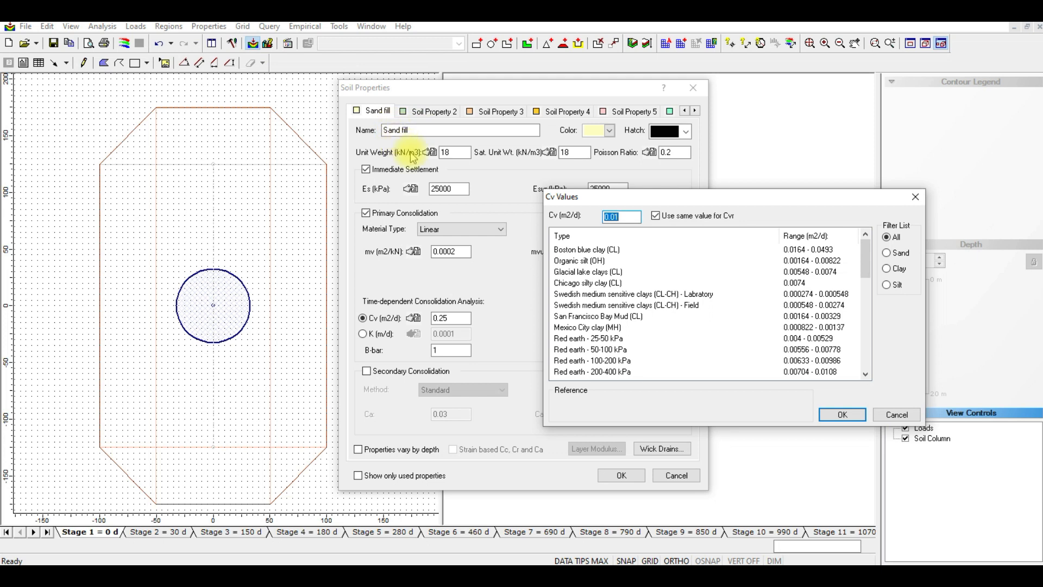
pyautogui.moveTo(865, 257); pyautogui.dragTo(862, 314)
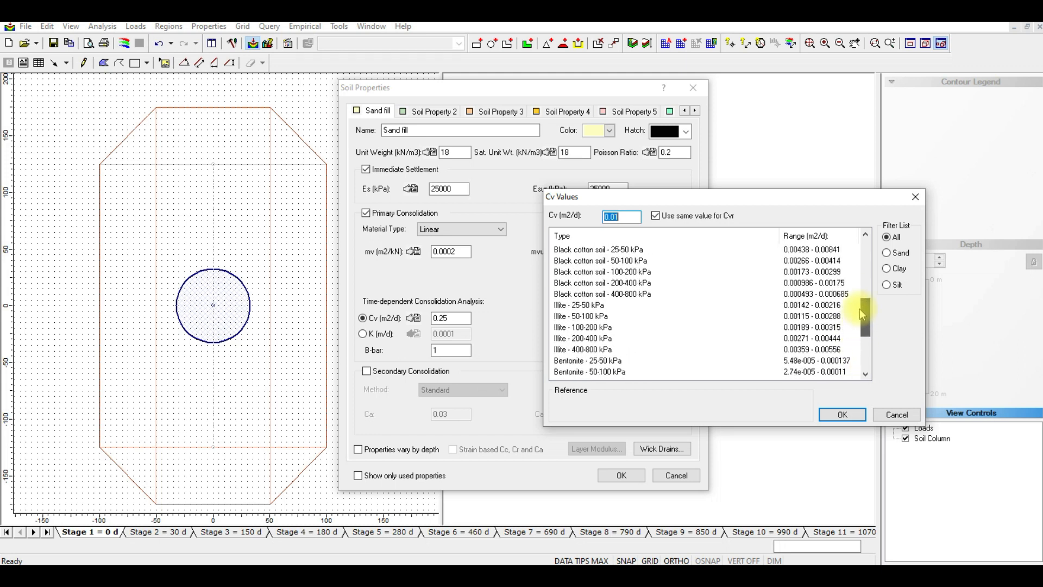
pyautogui.moveTo(863, 314); pyautogui.dragTo(872, 240)
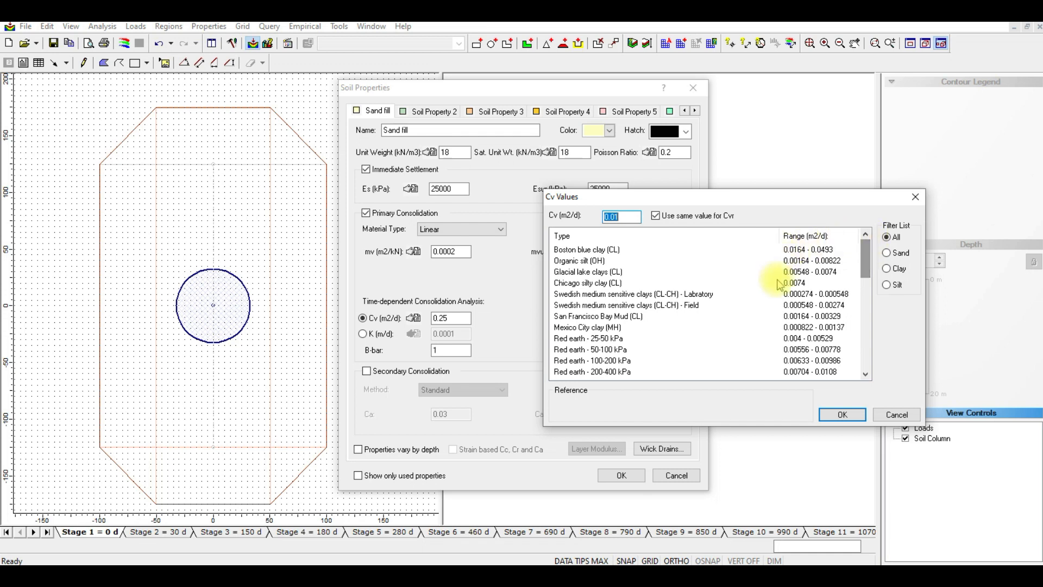
pyautogui.moveTo(866, 257); pyautogui.dragTo(866, 270)
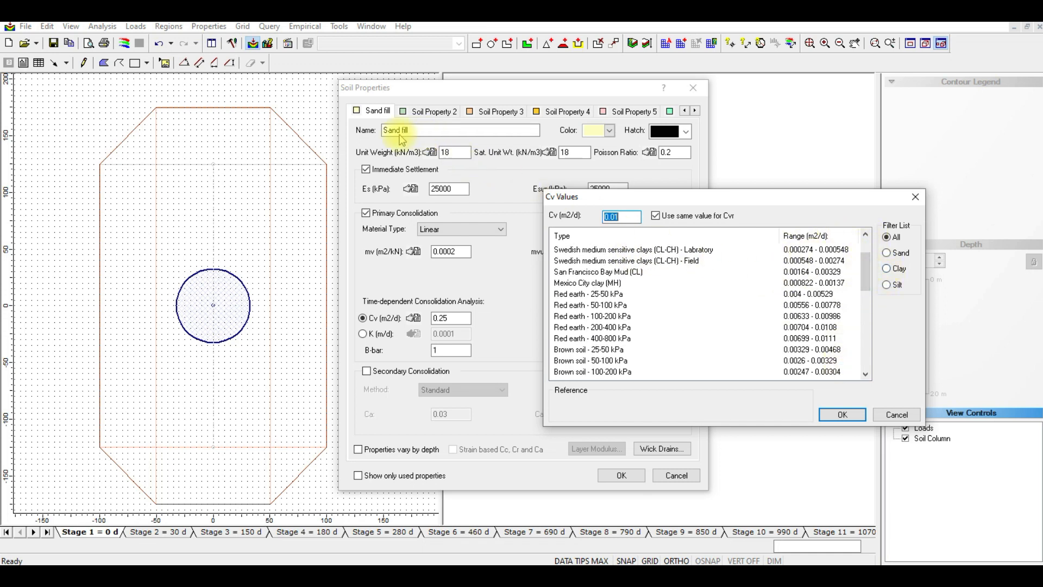
pyautogui.click(887, 254)
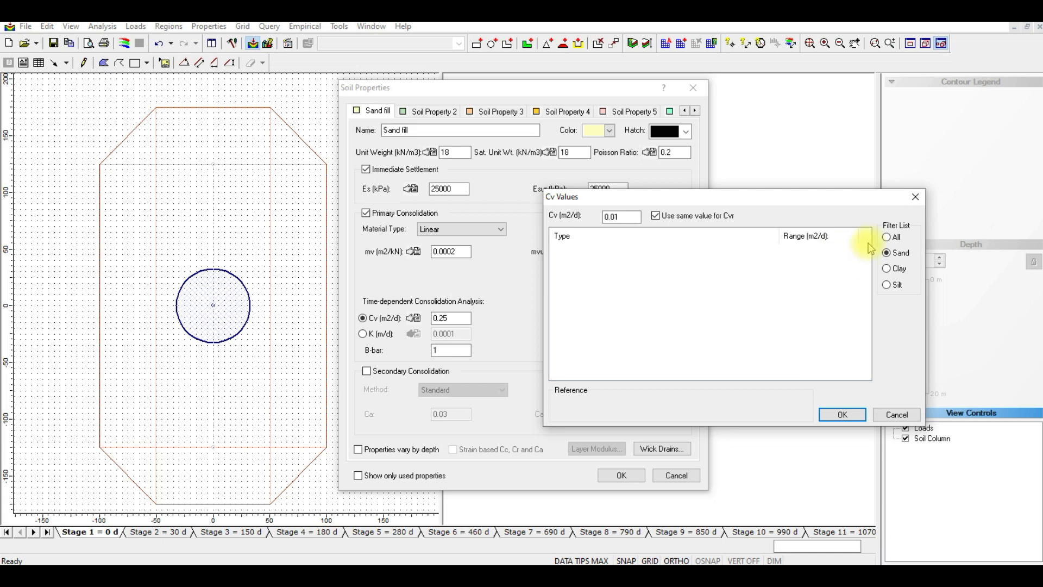
pyautogui.click(887, 237)
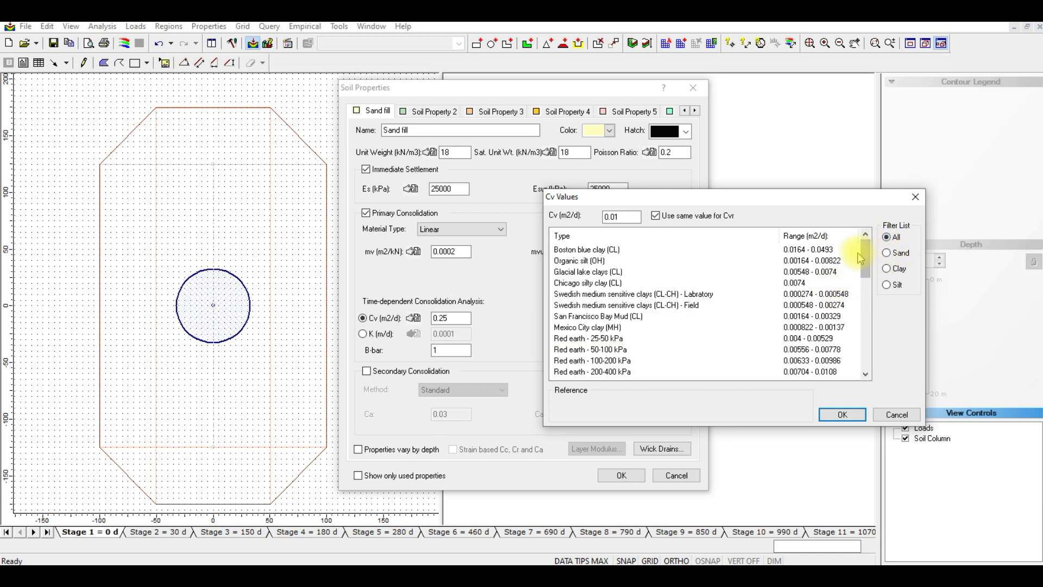
pyautogui.moveTo(864, 254); pyautogui.dragTo(865, 262)
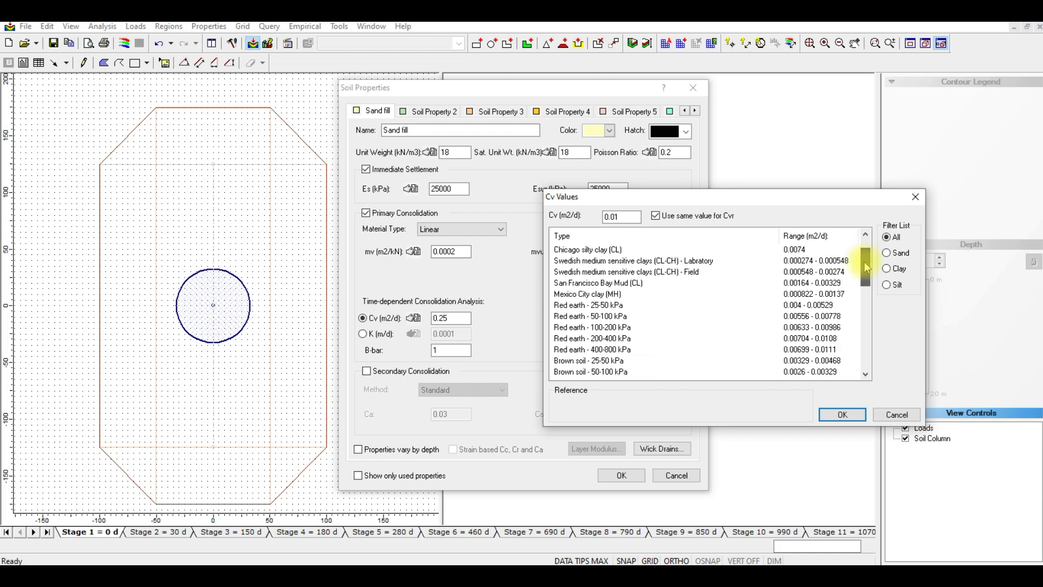
pyautogui.moveTo(866, 267); pyautogui.dragTo(866, 264)
pyautogui.click(897, 254)
pyautogui.click(894, 269)
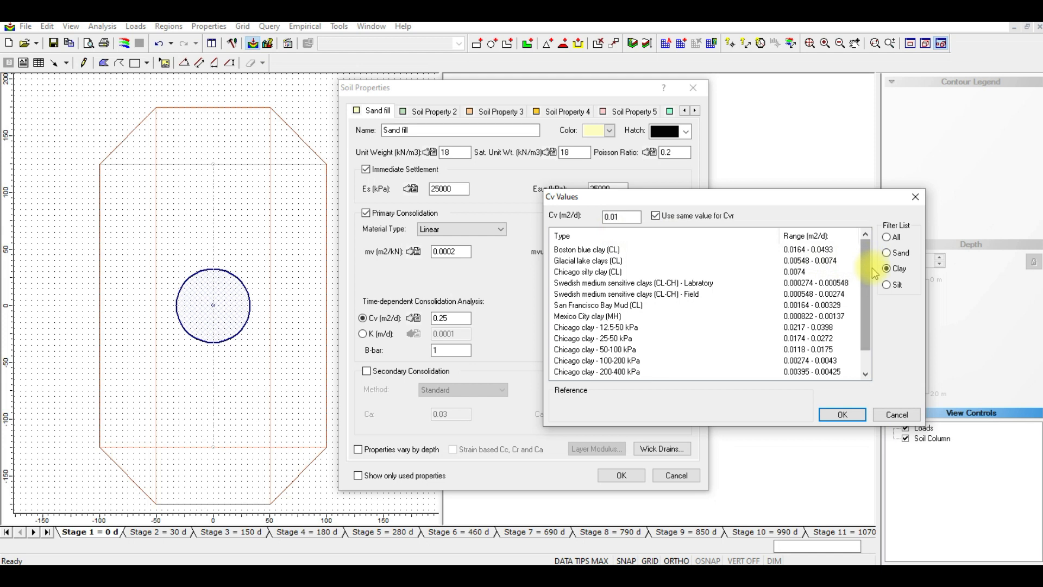
pyautogui.click(893, 288)
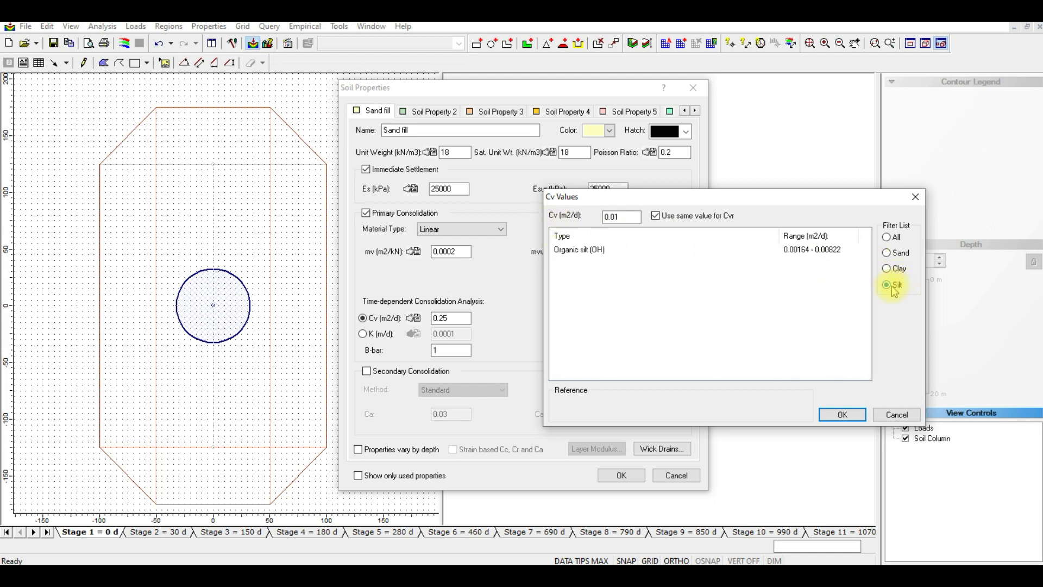
pyautogui.click(894, 253)
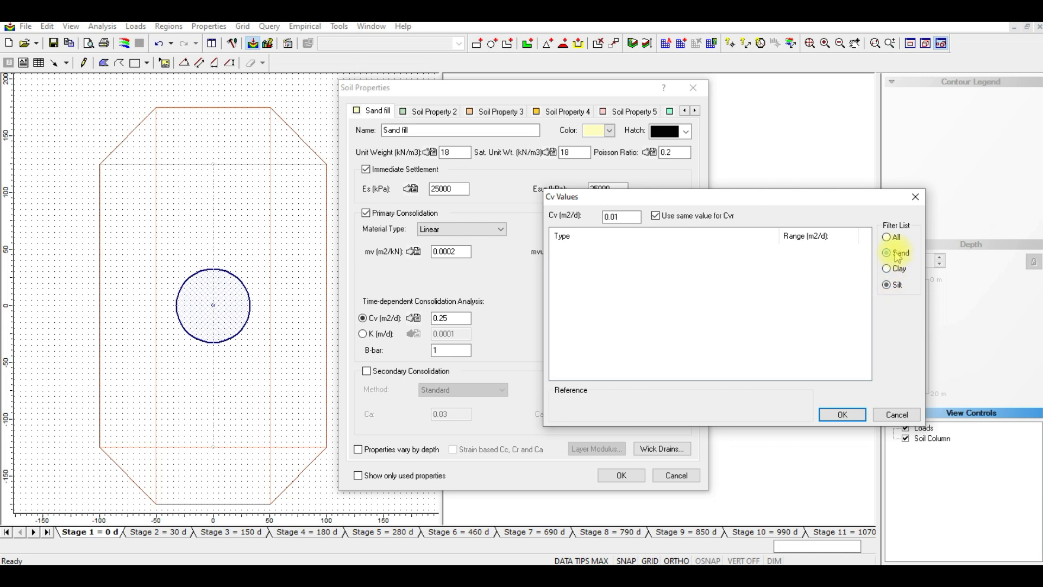
pyautogui.click(896, 238)
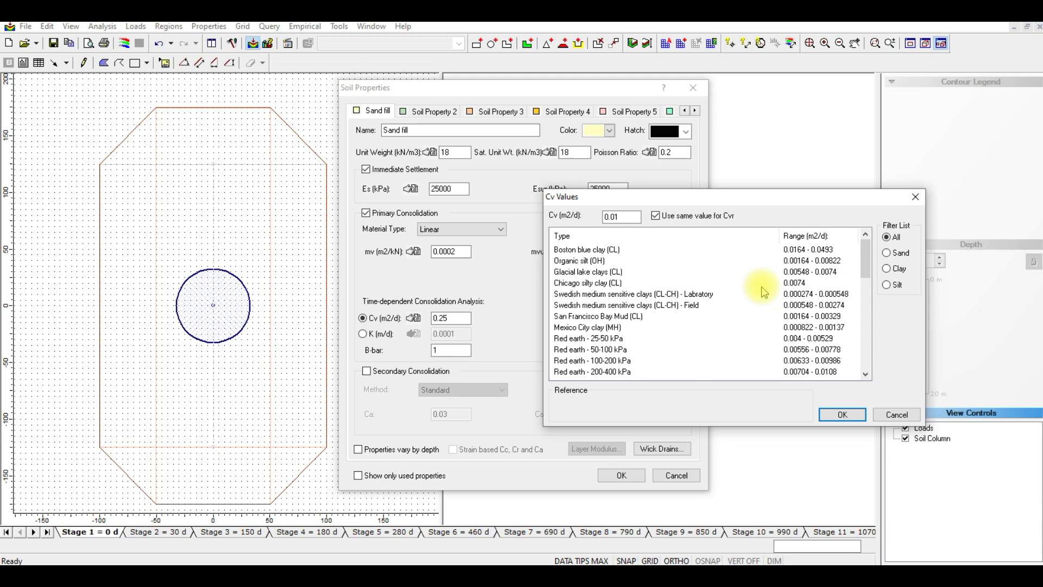
pyautogui.click(916, 197)
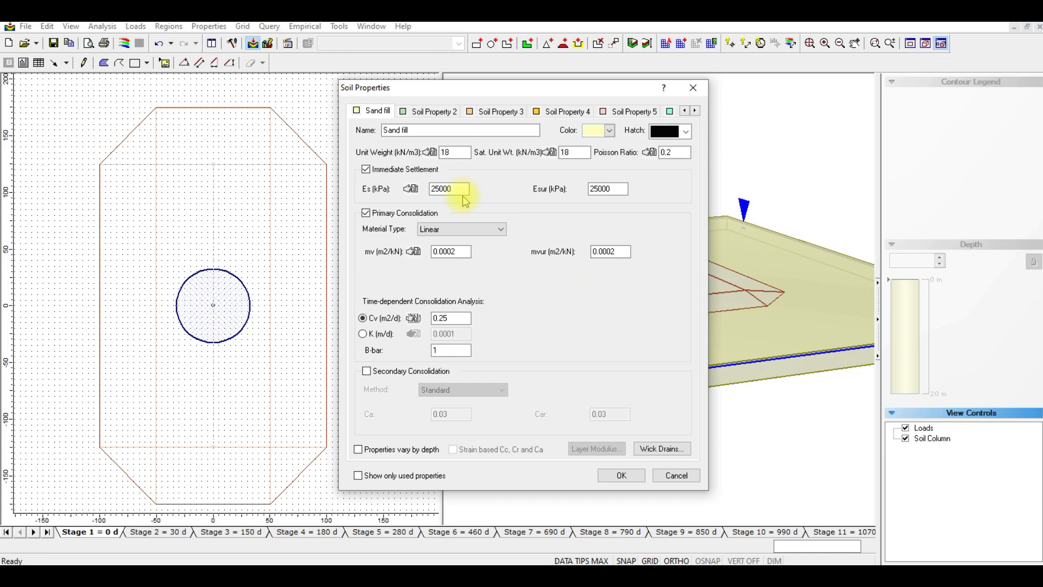
# Rename the second soil property as Silty sand
pyautogui.click(434, 112)
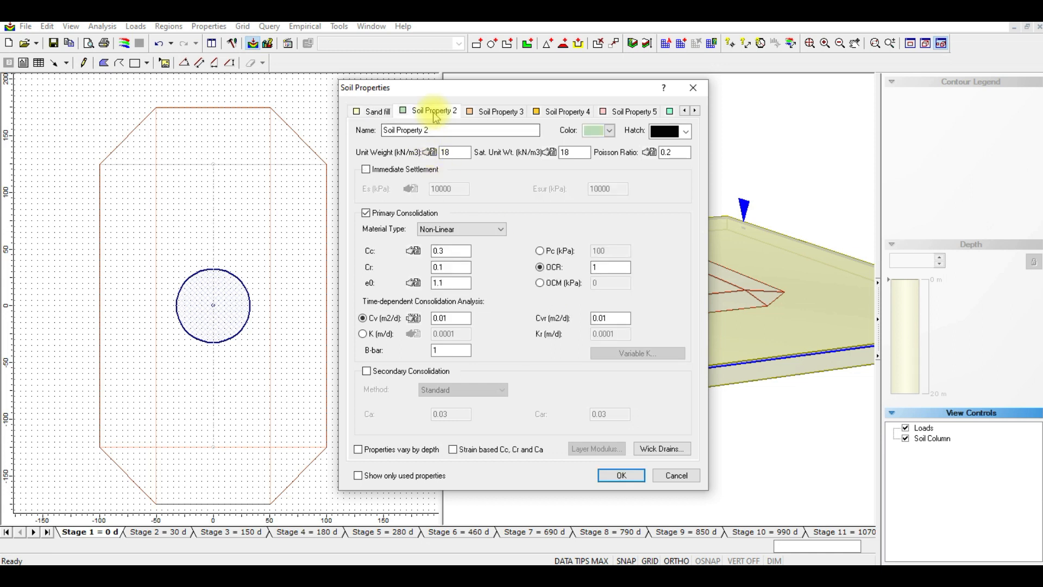
pyautogui.moveTo(440, 130); pyautogui.dragTo(345, 106)
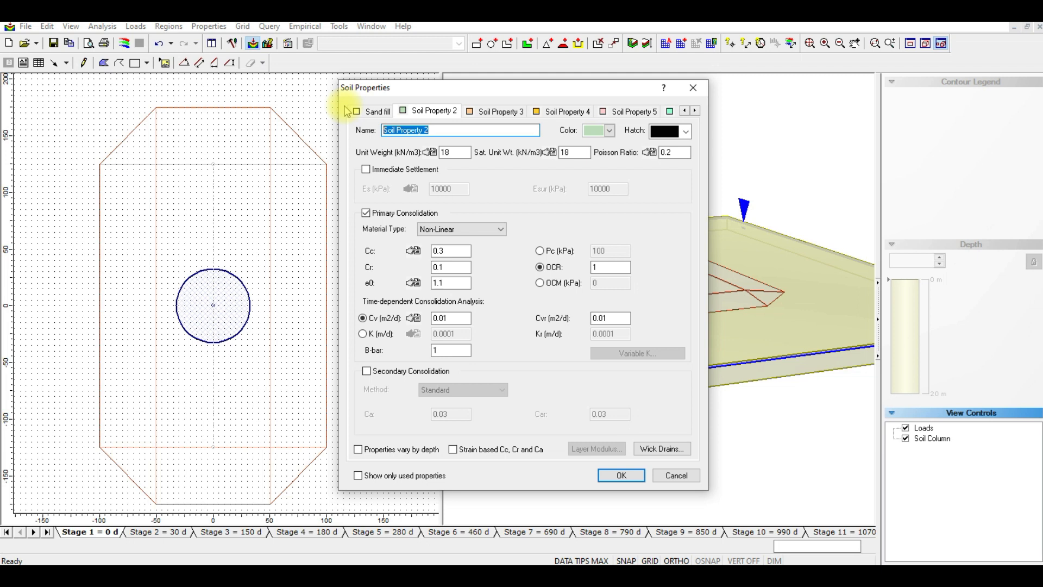
pyautogui.write('Silty sand')
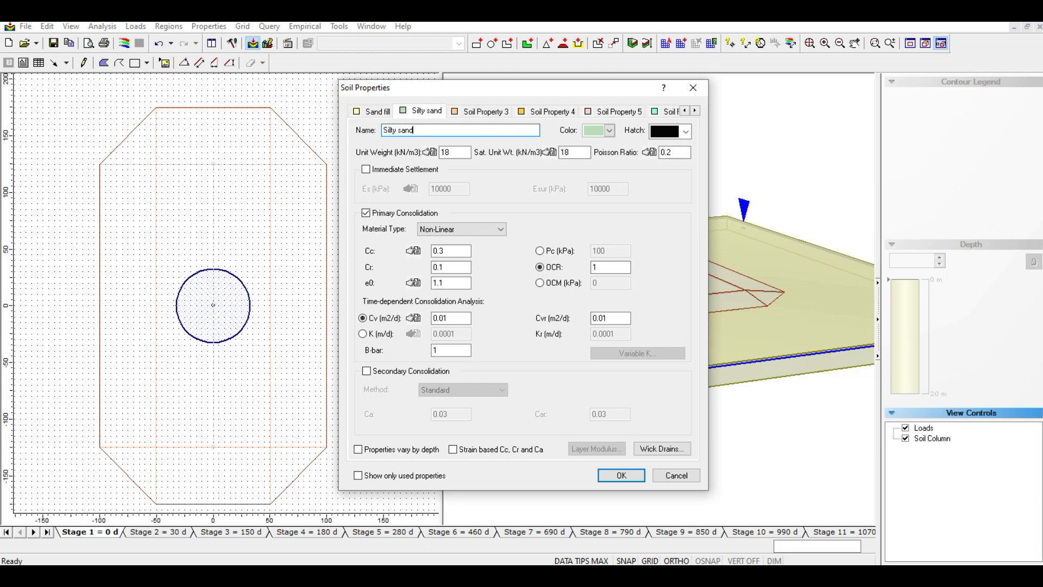
# Enable immediate settlement for the Silty sand with Es and Esur of 20000 kPa, and set its primary consolidation material type to Linear
pyautogui.click(367, 170)
pyautogui.click(457, 188)
pyautogui.doubleClick(457, 189)
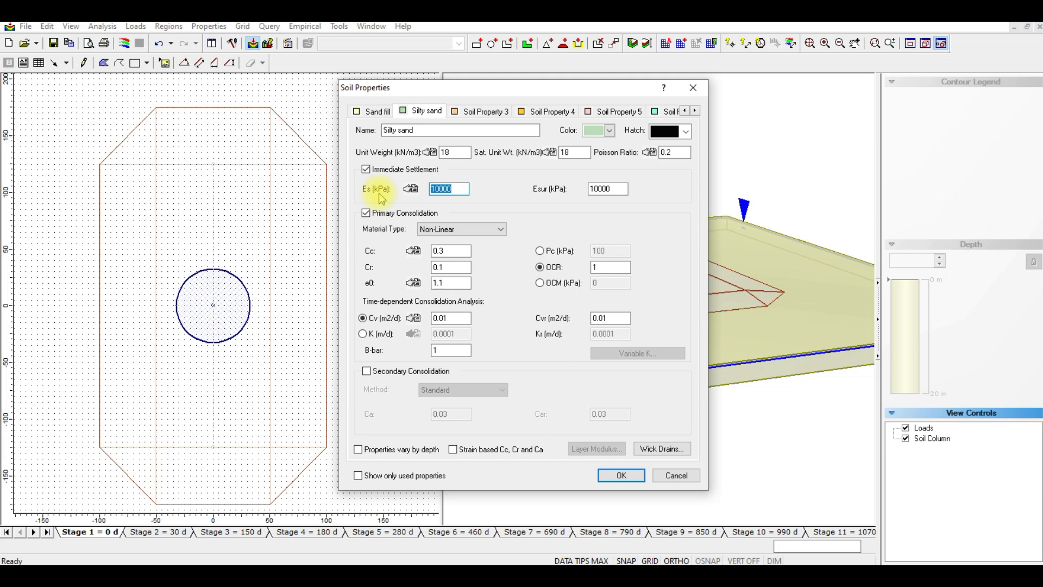
pyautogui.write('20000')
pyautogui.doubleClick(617, 188)
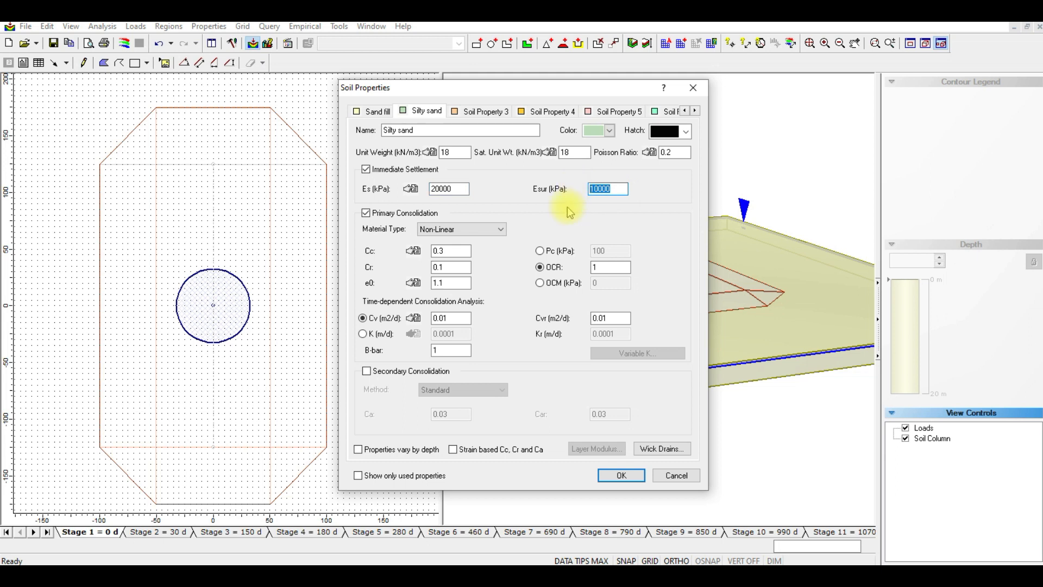
pyautogui.write('20000')
pyautogui.click(462, 228)
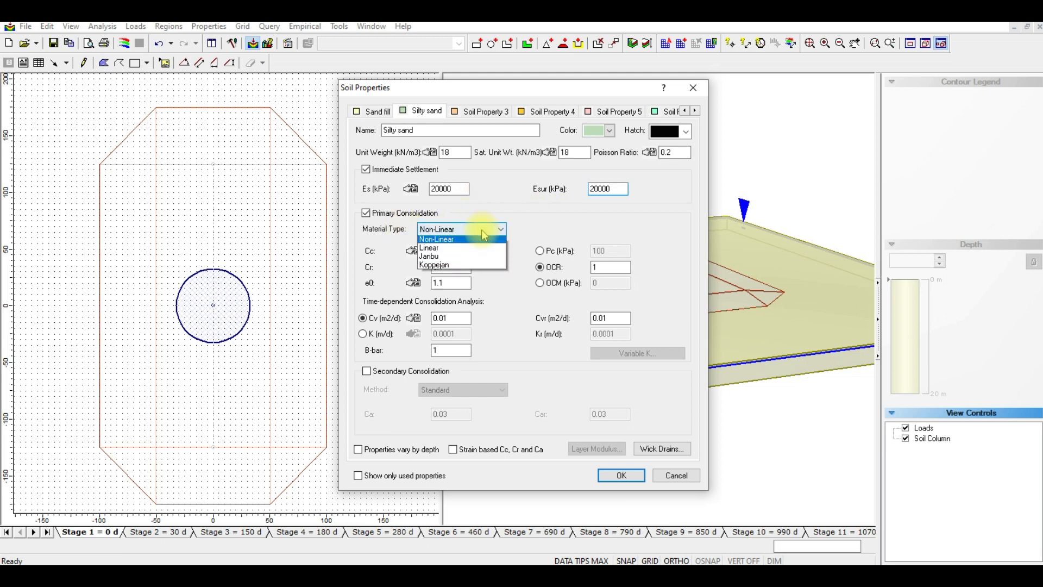
pyautogui.click(447, 250)
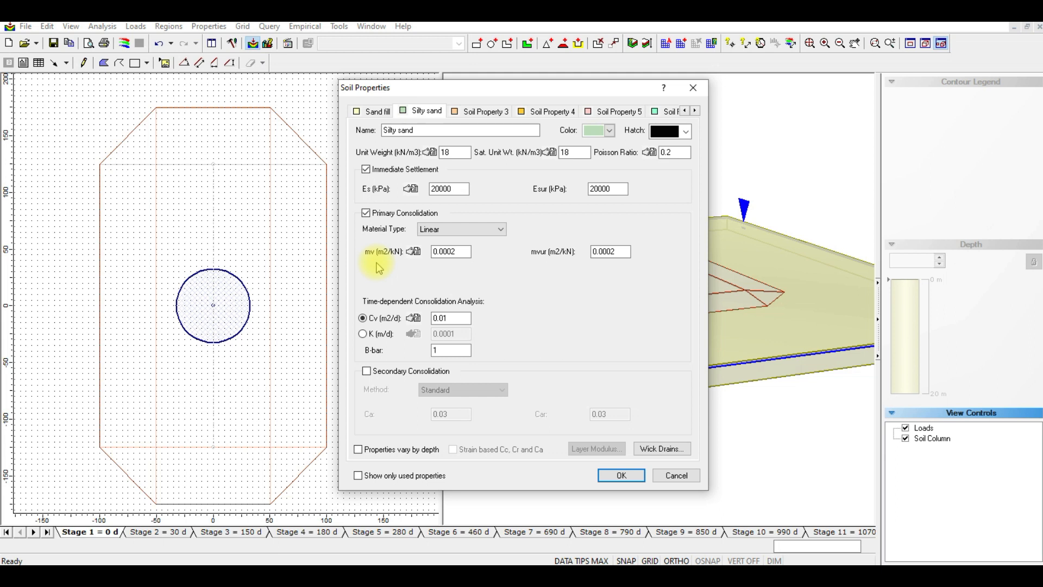
# Examine the typical volume compressibility values for the Silty sand's mv and leave the list without picking a value
pyautogui.click(412, 251)
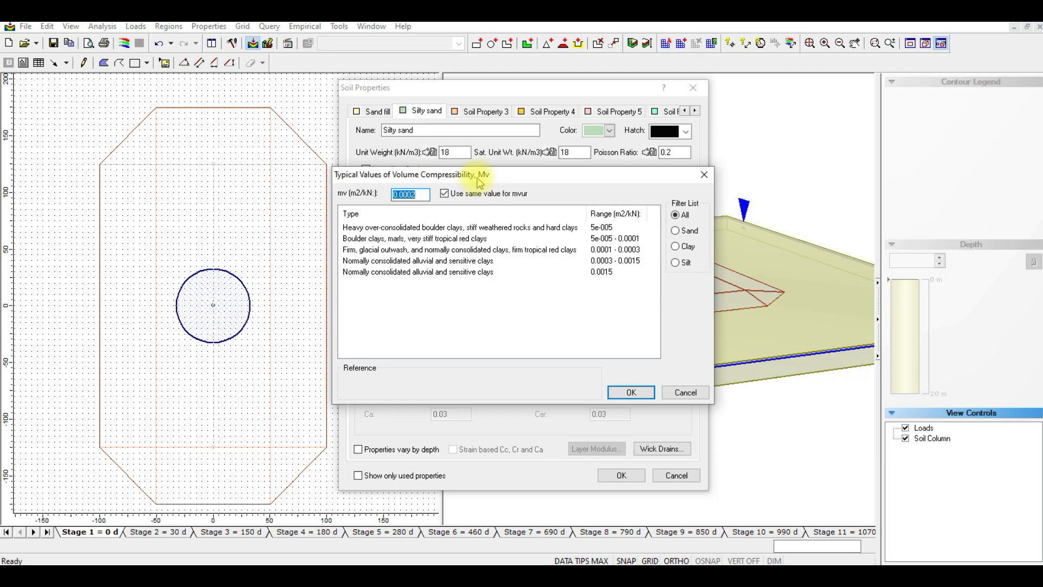
pyautogui.moveTo(478, 182); pyautogui.dragTo(556, 187)
pyautogui.click(758, 395)
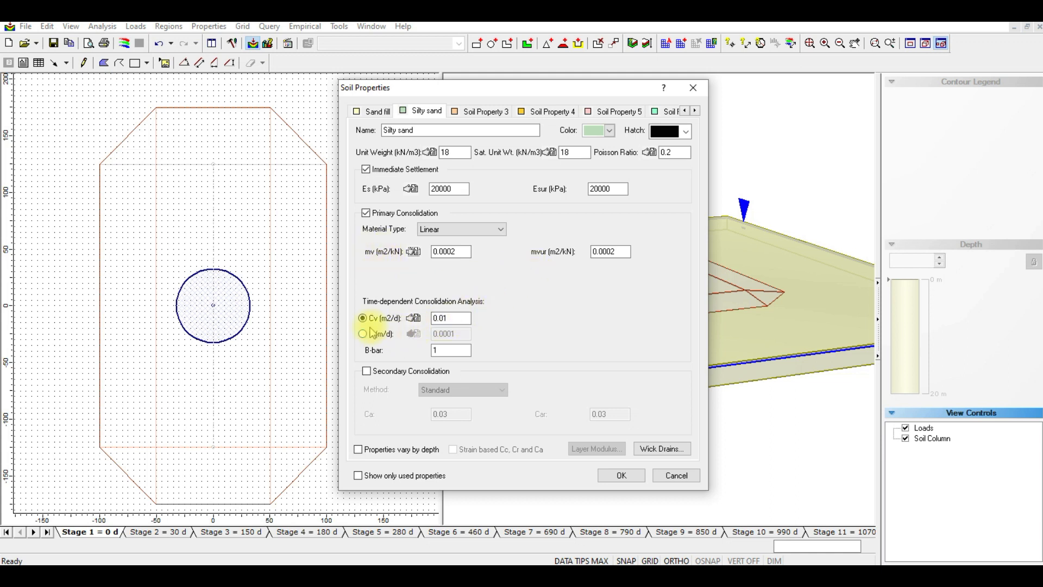
# Set the Silty sand's Cv to 0.25 m2/d for the time-dependent consolidation analysis
pyautogui.doubleClick(448, 317)
pyautogui.write('0.2')
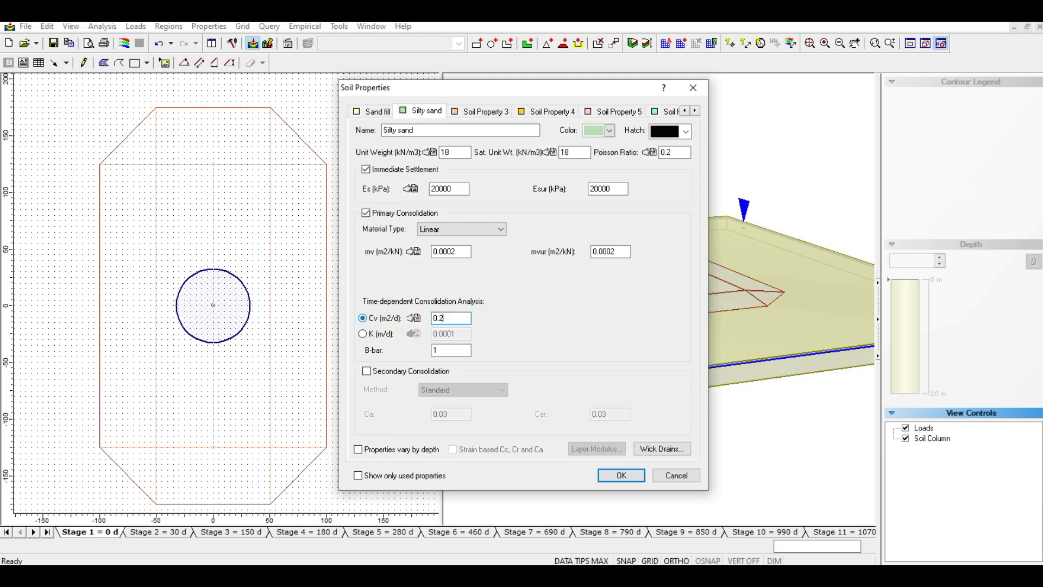
pyautogui.write('5')
# Rename the third soil property as Dense silty sand
pyautogui.click(482, 112)
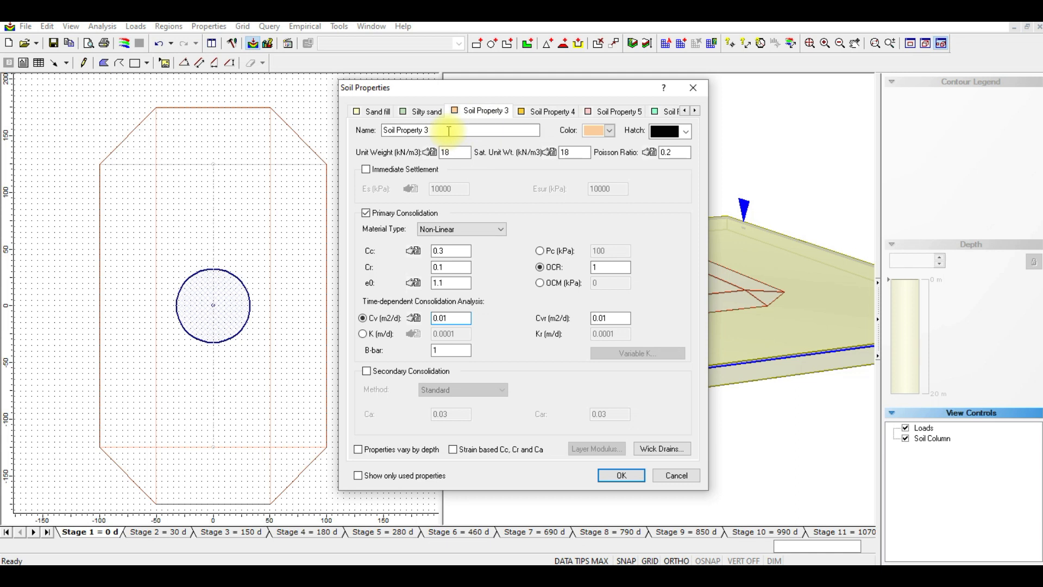
pyautogui.moveTo(449, 131); pyautogui.dragTo(381, 137)
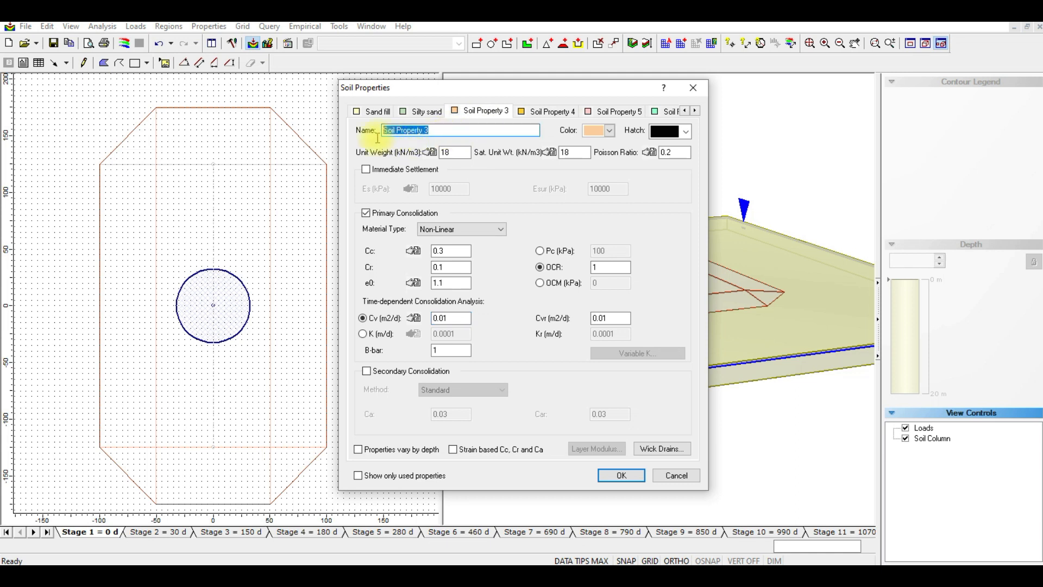
pyautogui.write('De')
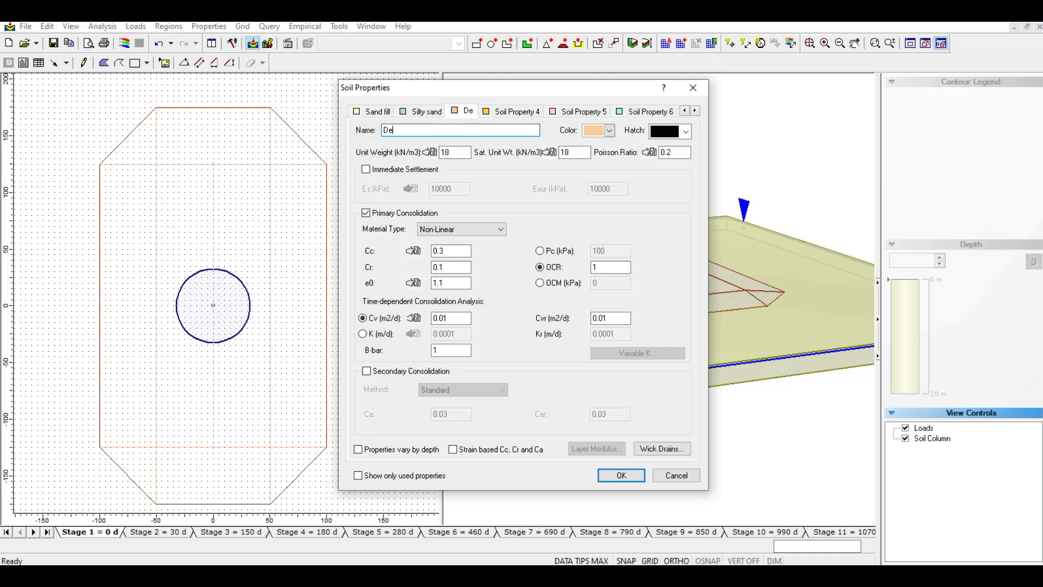
pyautogui.write('nse silt')
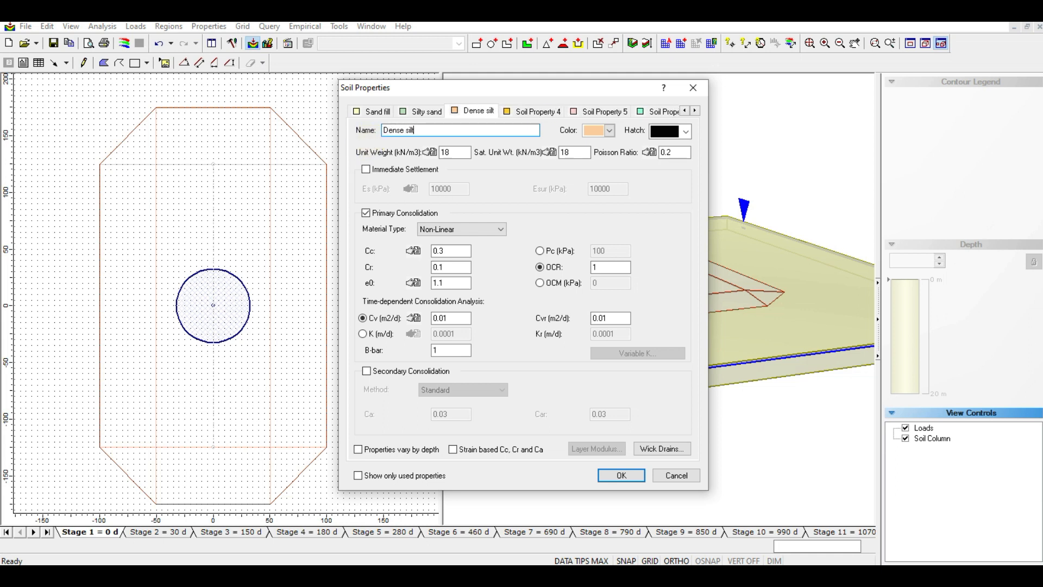
pyautogui.write('y sand')
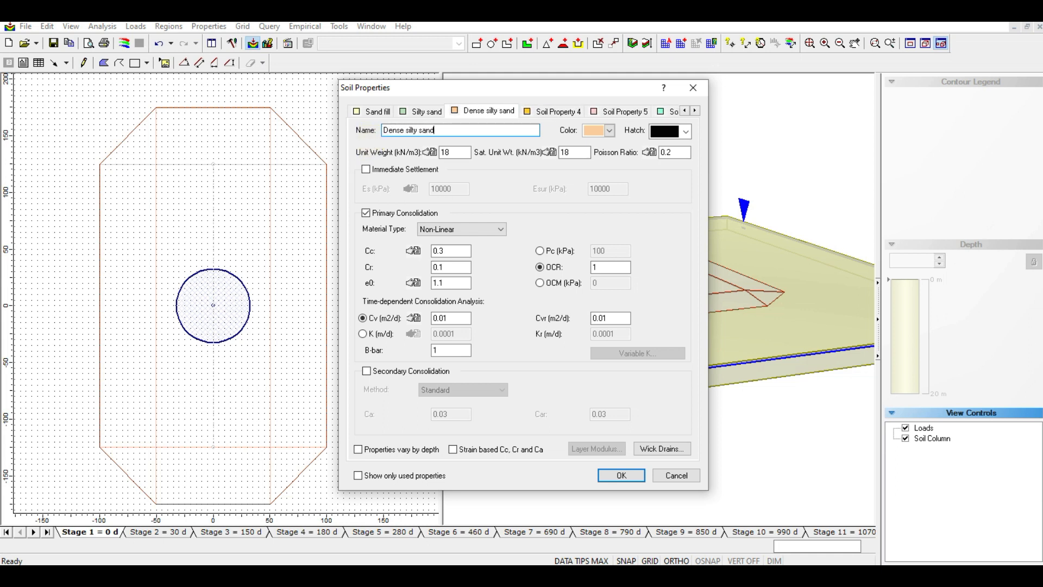
pyautogui.click(663, 134)
pyautogui.click(669, 144)
pyautogui.click(457, 154)
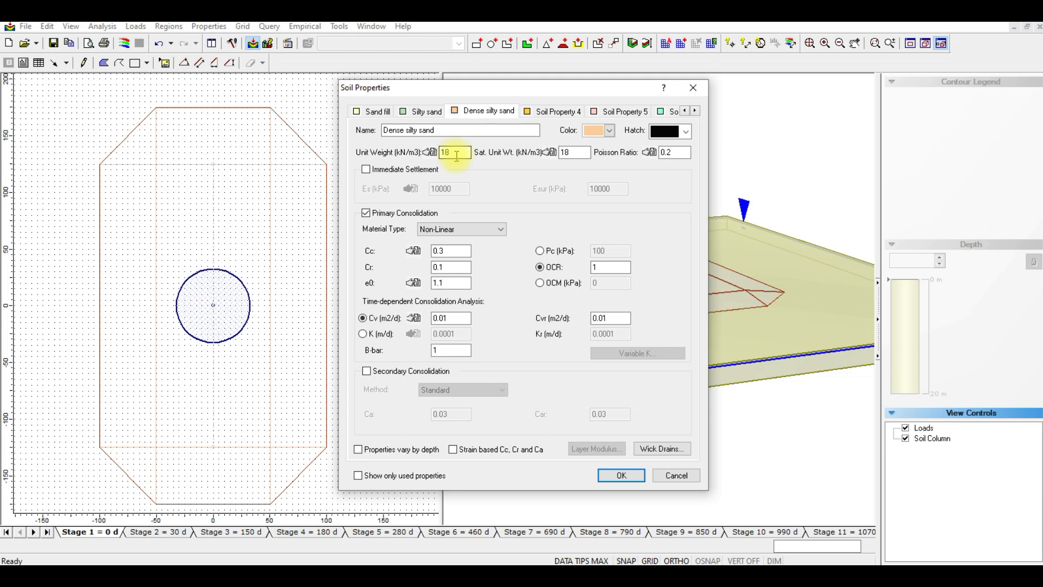
# Enable immediate settlement for the Dense silty sand with Es and Esur of 25000 kPa, and set its Cv to 2 m2/d
pyautogui.click(366, 170)
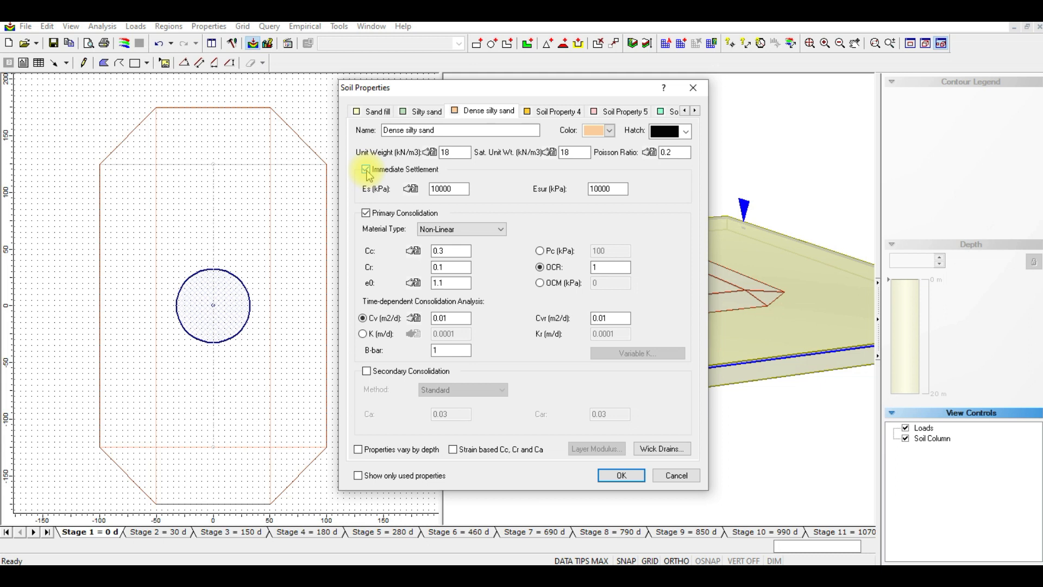
pyautogui.doubleClick(448, 188)
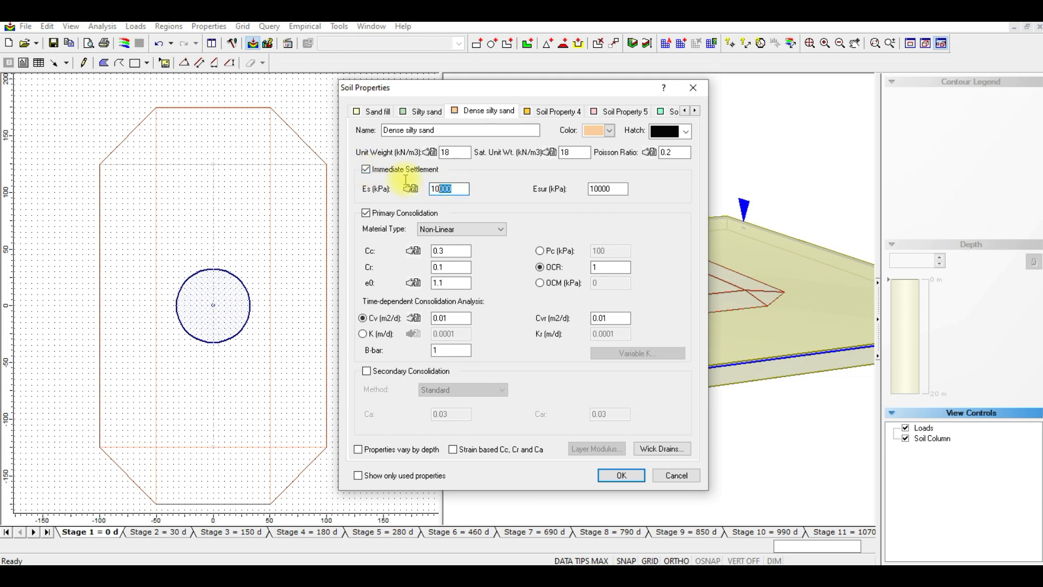
pyautogui.write('25000')
pyautogui.doubleClick(448, 189)
pyautogui.hotkey('ctrl', 'c')
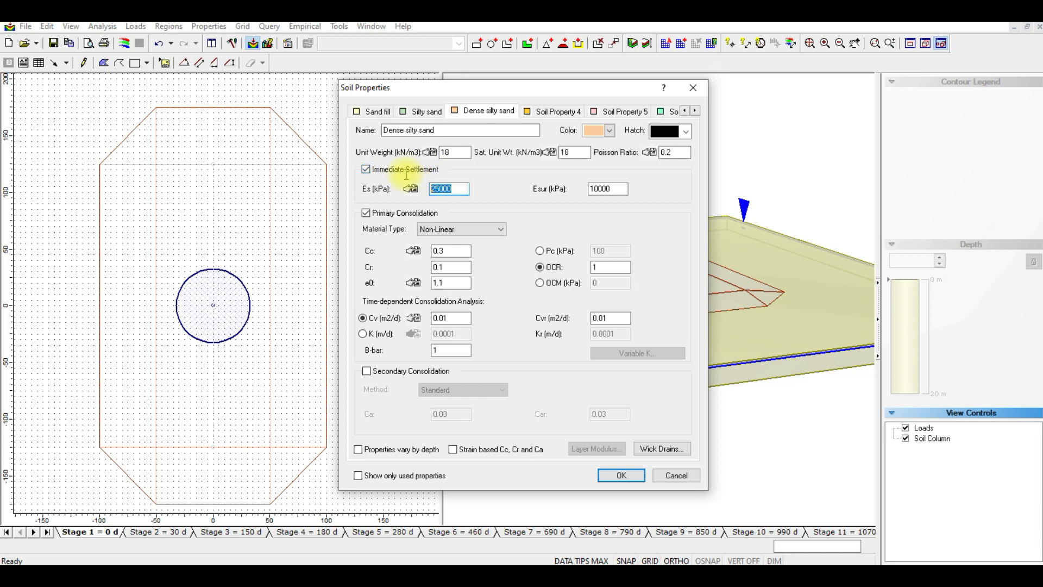
pyautogui.doubleClick(607, 189)
pyautogui.hotkey('ctrl', 'v')
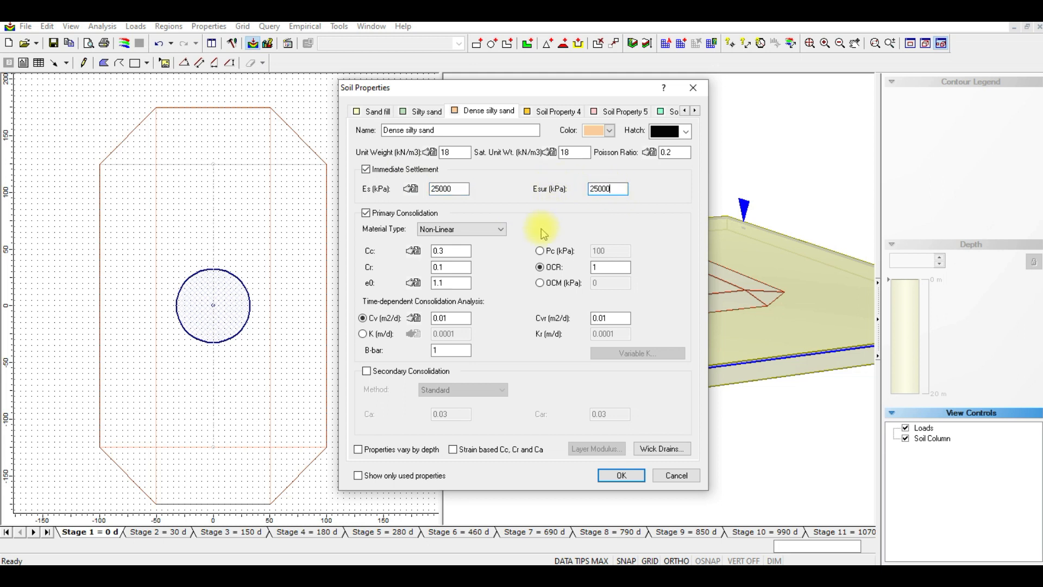
pyautogui.doubleClick(451, 319)
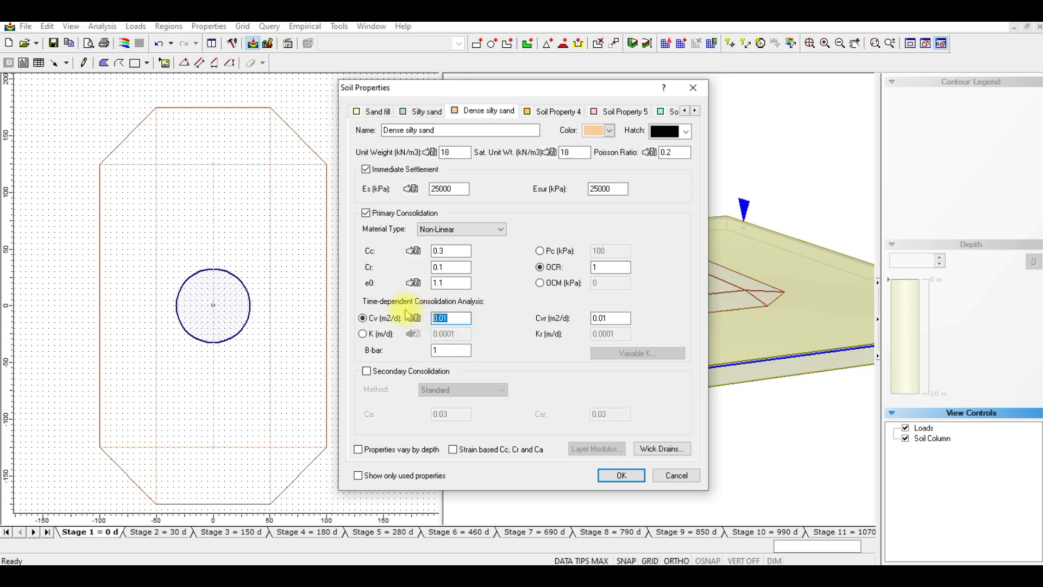
pyautogui.write('2')
# Rename the fourth soil property as Silty clay
pyautogui.click(540, 114)
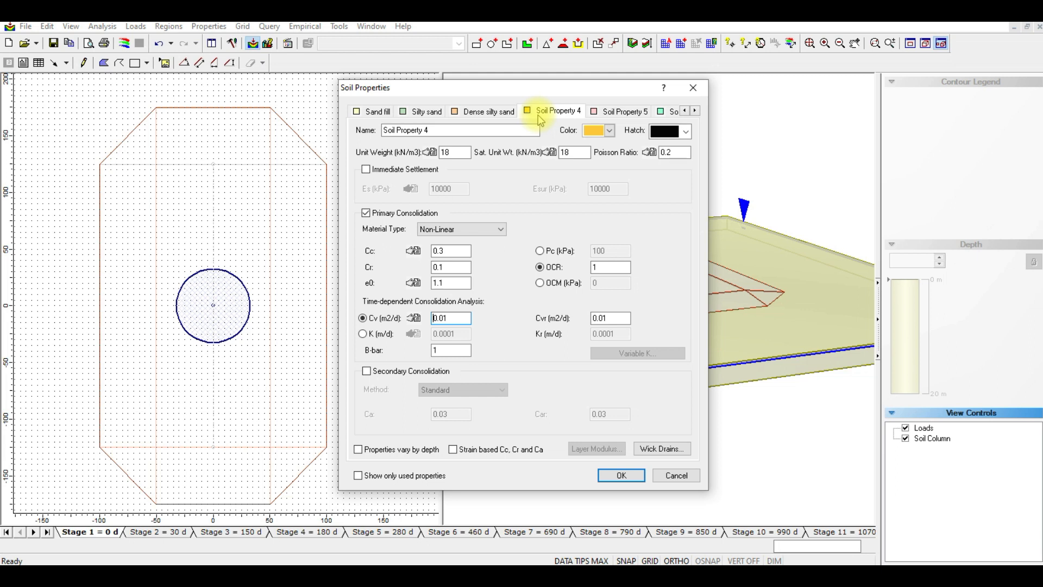
pyautogui.moveTo(500, 129); pyautogui.dragTo(294, 113)
pyautogui.write('Silty clay')
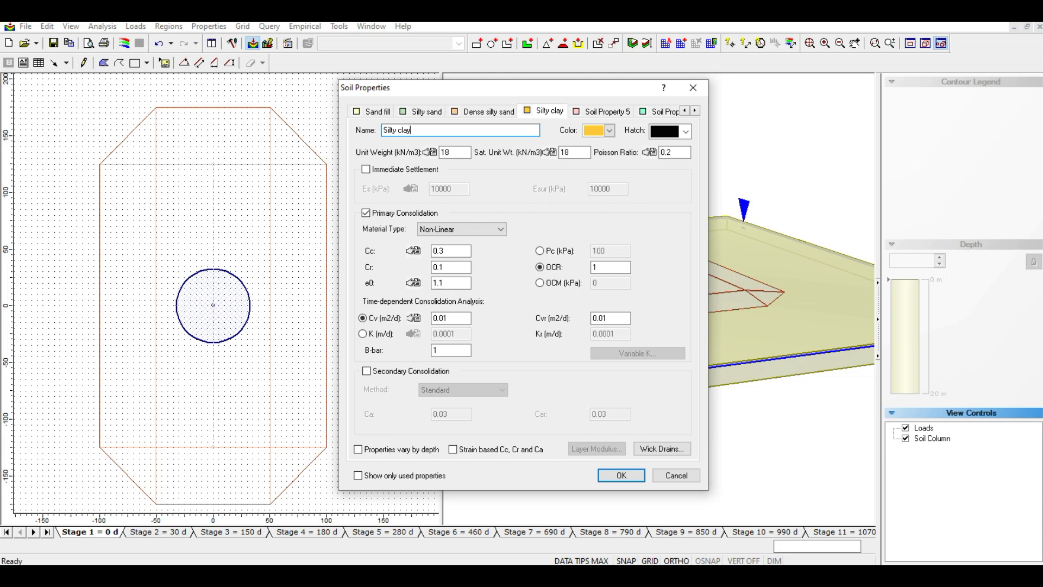
# Enable immediate settlement for the Silty clay and set both its Es and Esur to 9000 kPa
pyautogui.click(366, 169)
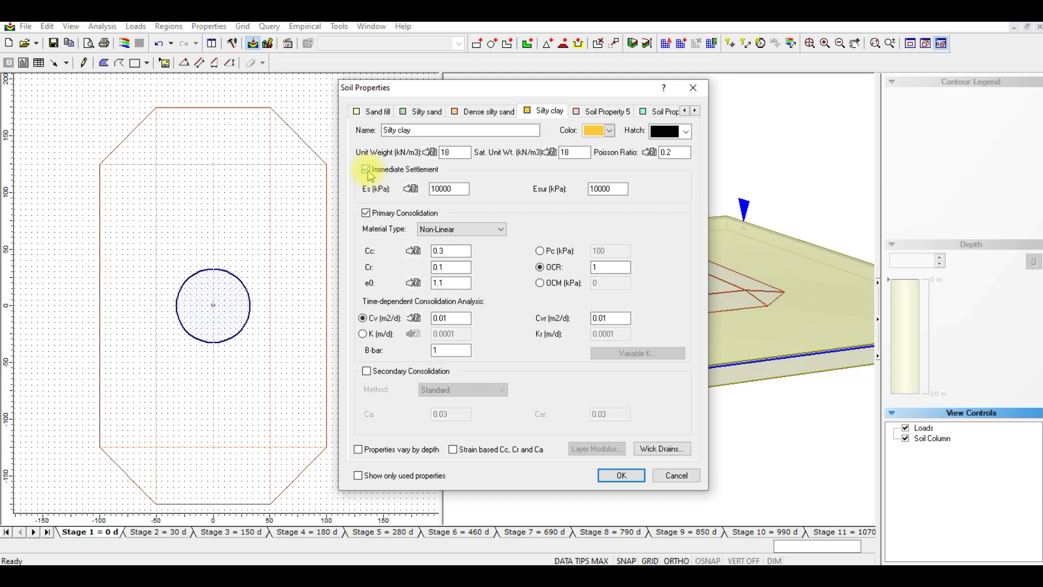
pyautogui.doubleClick(449, 189)
pyautogui.write('9000')
pyautogui.moveTo(462, 189); pyautogui.dragTo(419, 189)
pyautogui.hotkey('ctrl', 'c')
pyautogui.press('Tab')
pyautogui.hotkey('ctrl', 'v')
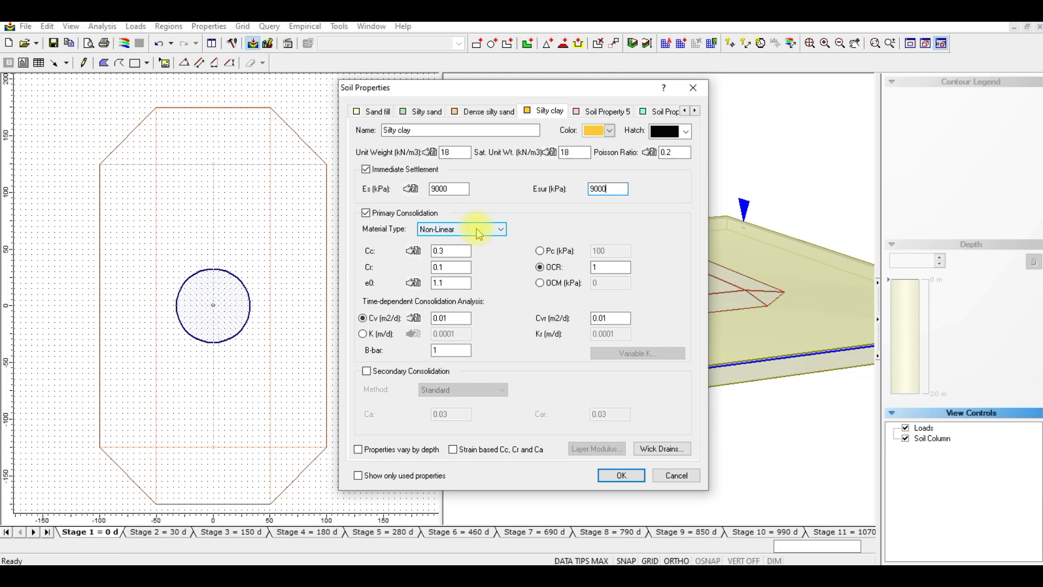
# Set the Silty clay's non-linear primary consolidation parameters to Cc 0.38, Cr 0.01 and OCR 0.7
pyautogui.click(458, 251)
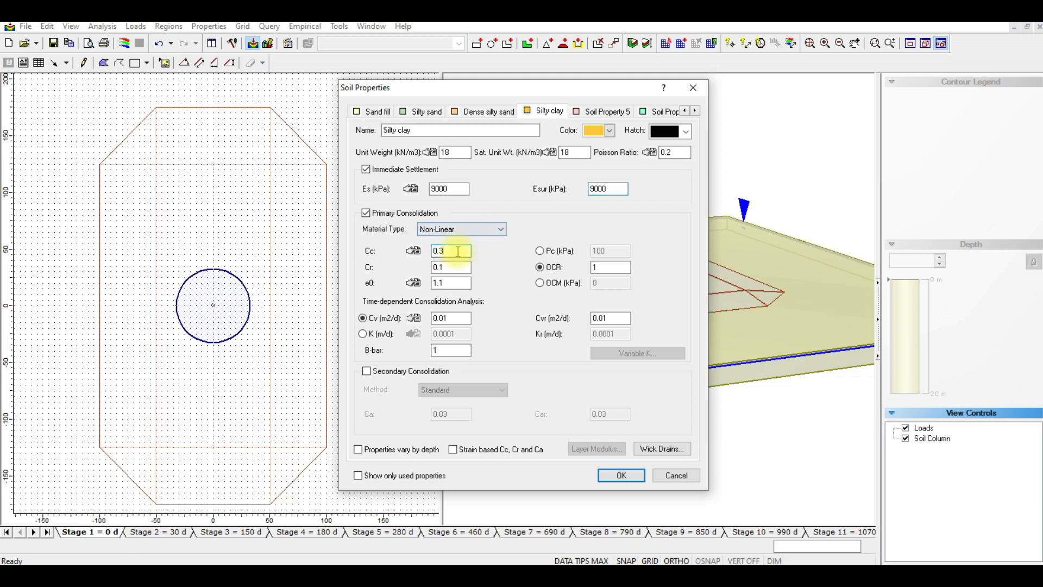
pyautogui.write('8')
pyautogui.click(455, 268)
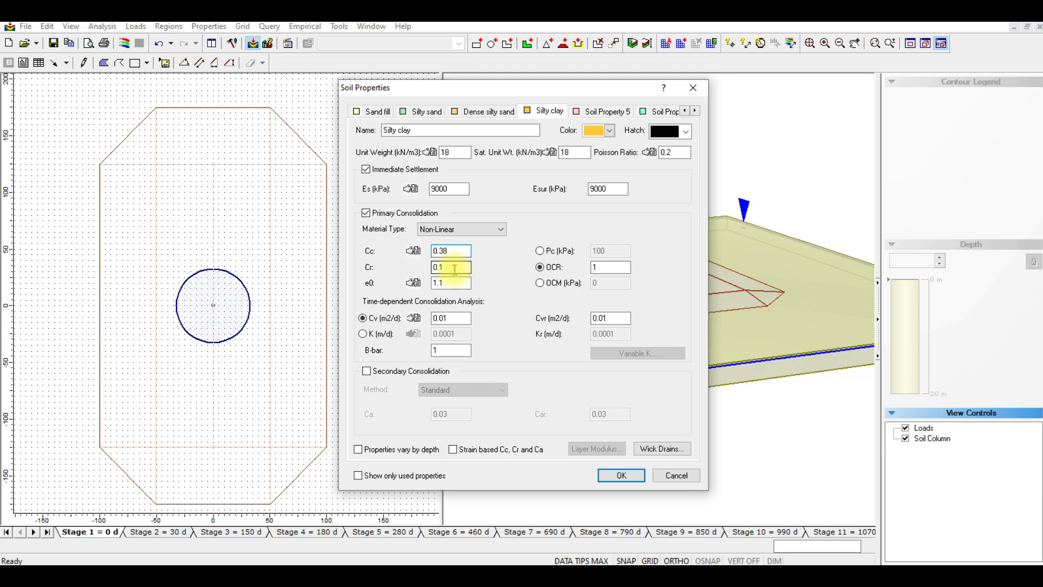
pyautogui.click(453, 270)
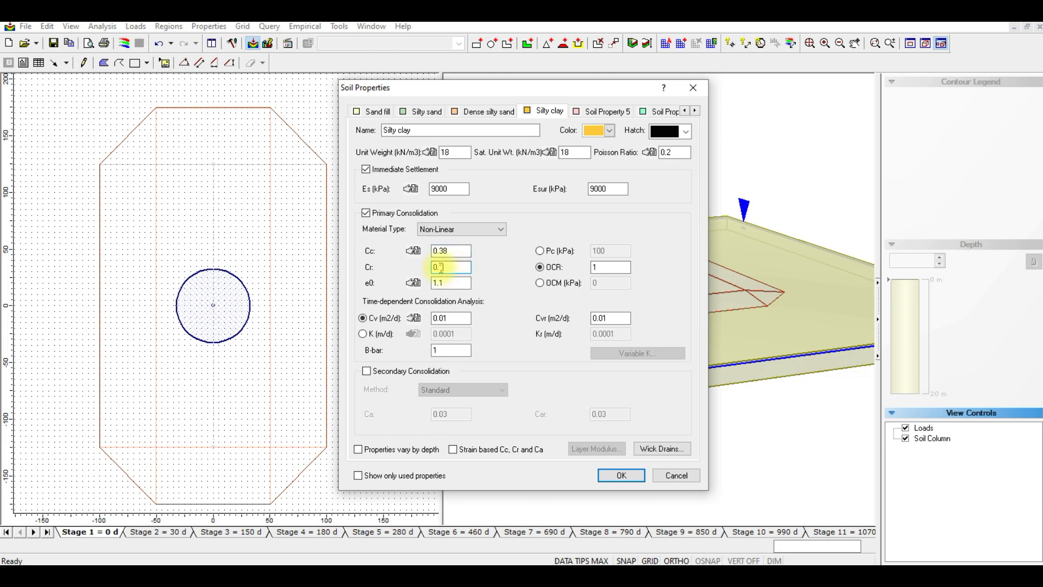
pyautogui.write('0')
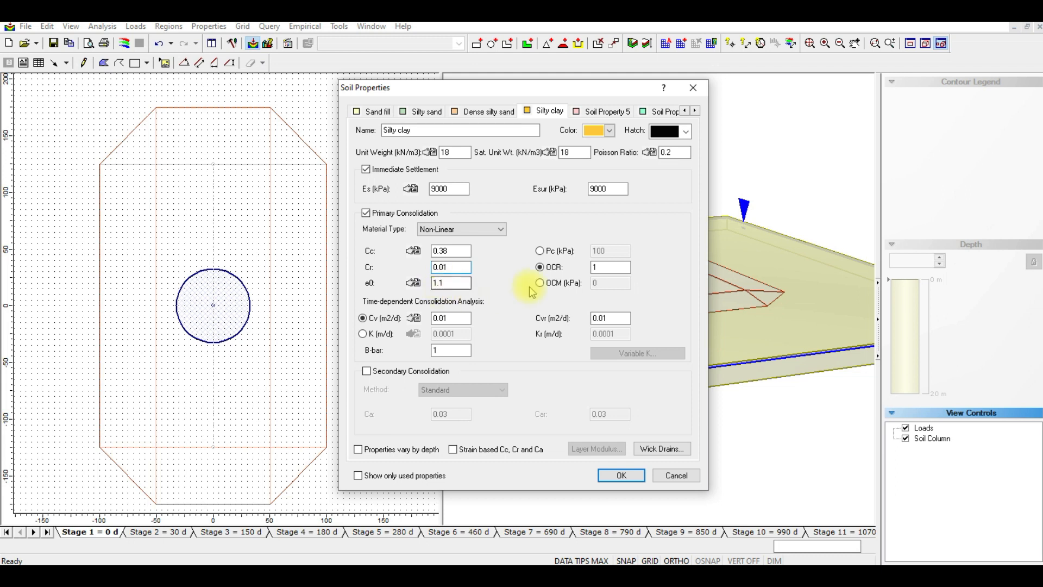
pyautogui.doubleClick(606, 267)
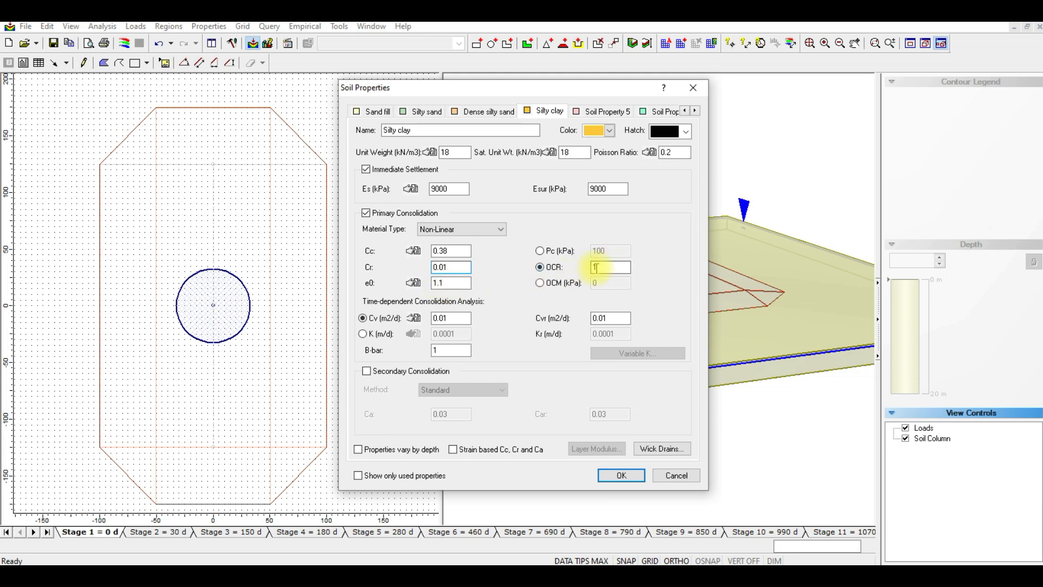
pyautogui.write('0.7')
pyautogui.click(461, 283)
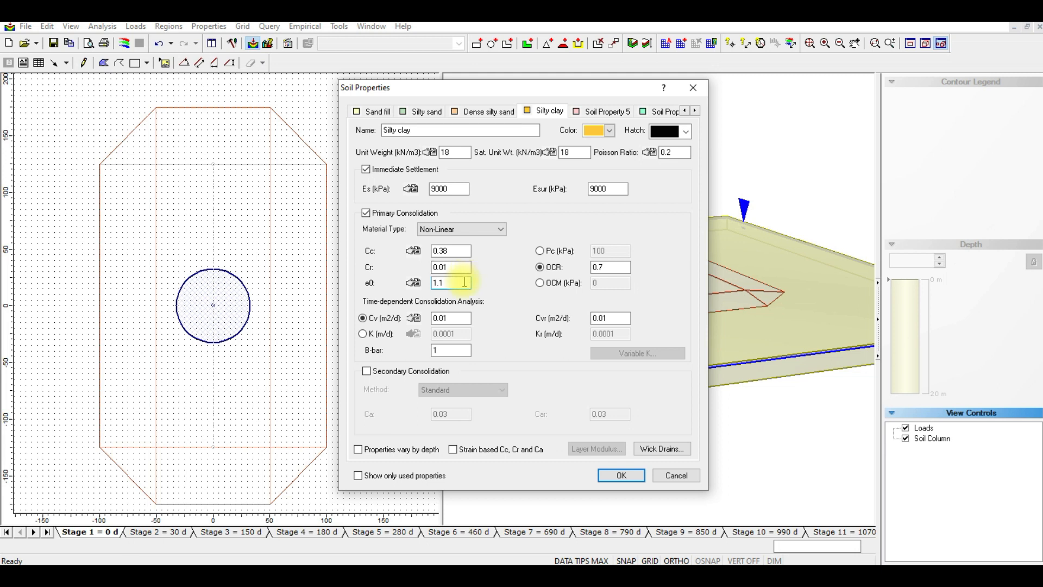
# Set the Silty clay's Cv and Cvr to 0.05 m2/d and accept the soil property definitions
pyautogui.doubleClick(462, 318)
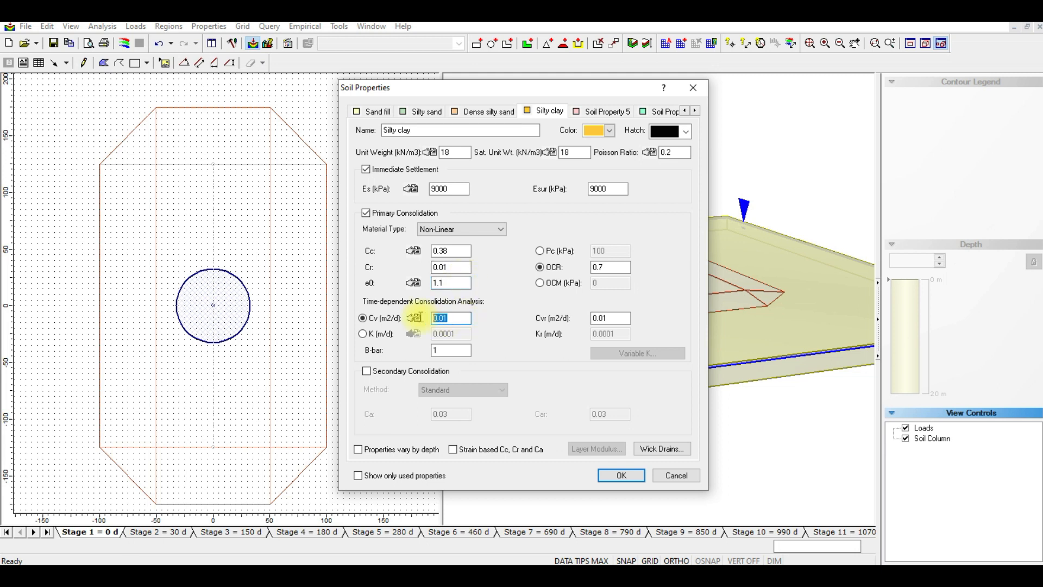
pyautogui.write('0.05')
pyautogui.moveTo(466, 319); pyautogui.dragTo(414, 318)
pyautogui.hotkey('ctrl', 'c')
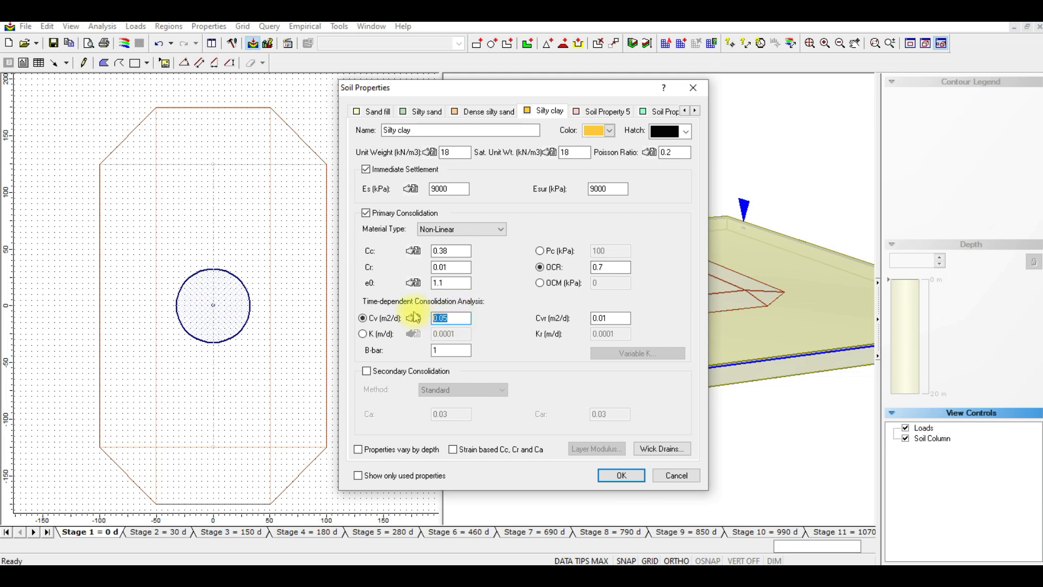
pyautogui.moveTo(624, 318); pyautogui.dragTo(542, 308)
pyautogui.hotkey('ctrl', 'v')
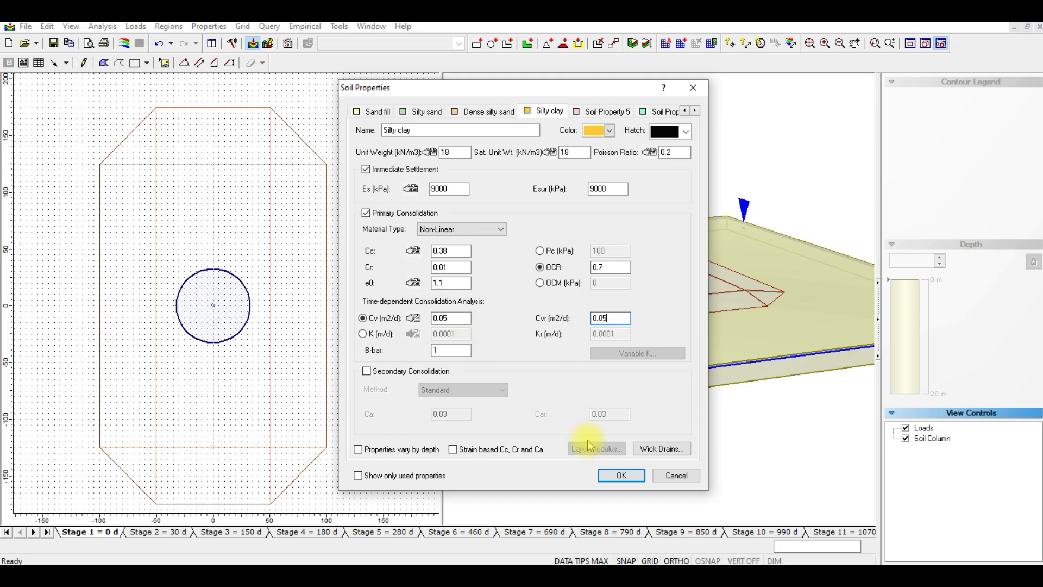
pyautogui.click(613, 475)
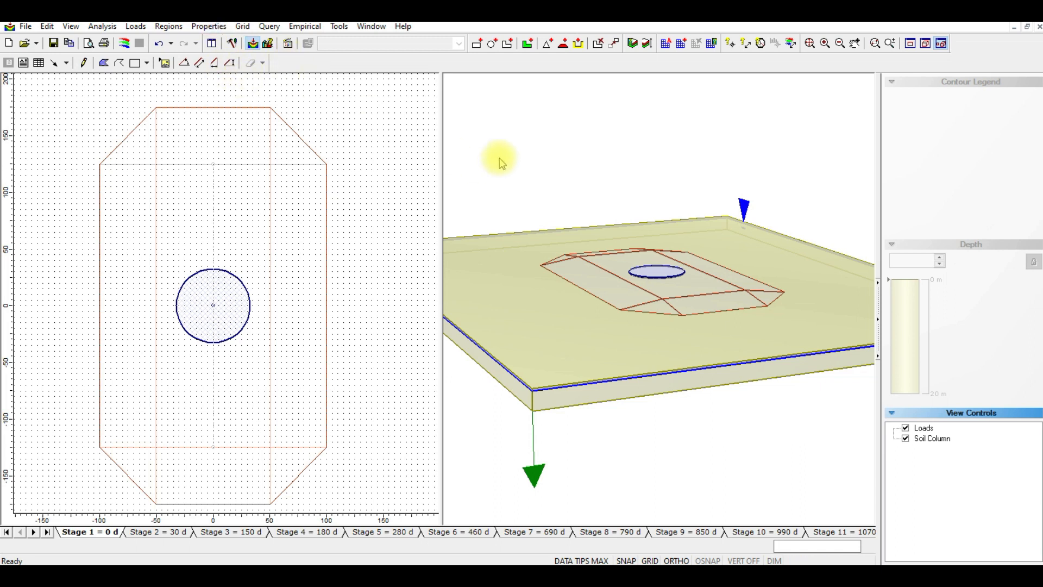
# Insert three layers below the Sand fill in the soil layer definitions: Silty sand, Dense silty sand and Silty clay
pyautogui.moveTo(500, 350)
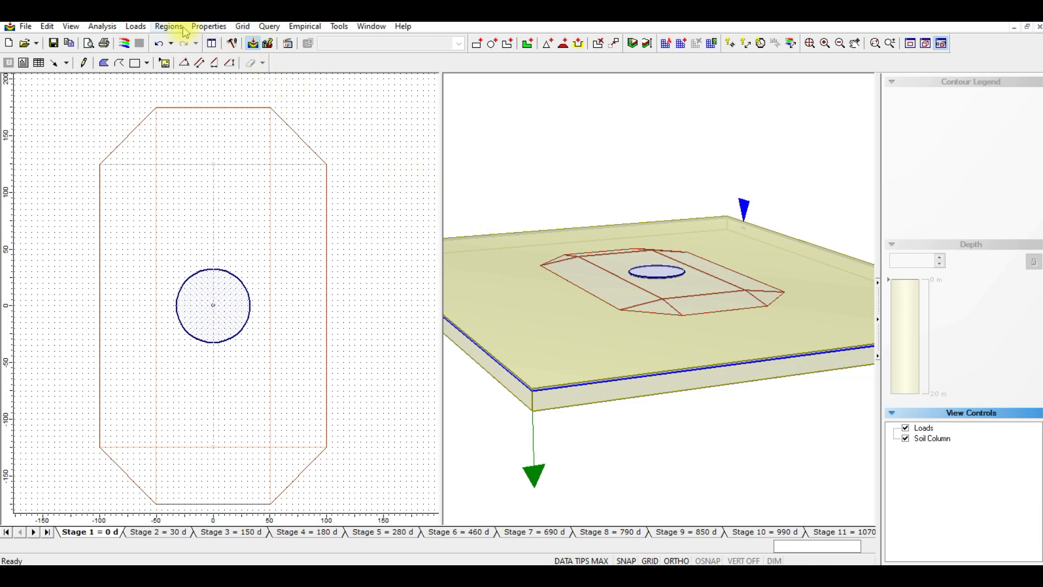
pyautogui.click(209, 26)
pyautogui.click(215, 55)
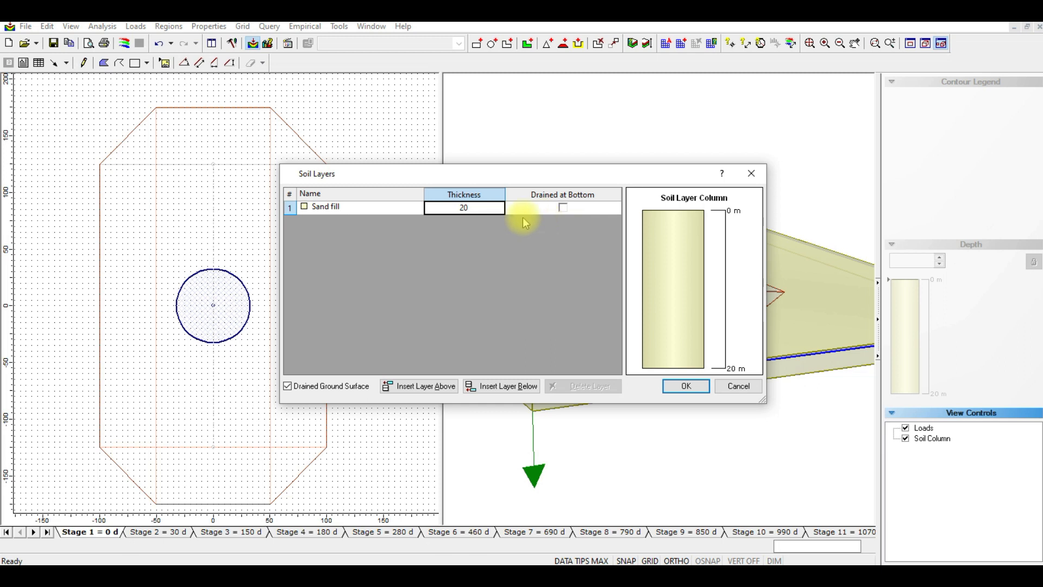
pyautogui.moveTo(504, 171); pyautogui.dragTo(413, 143)
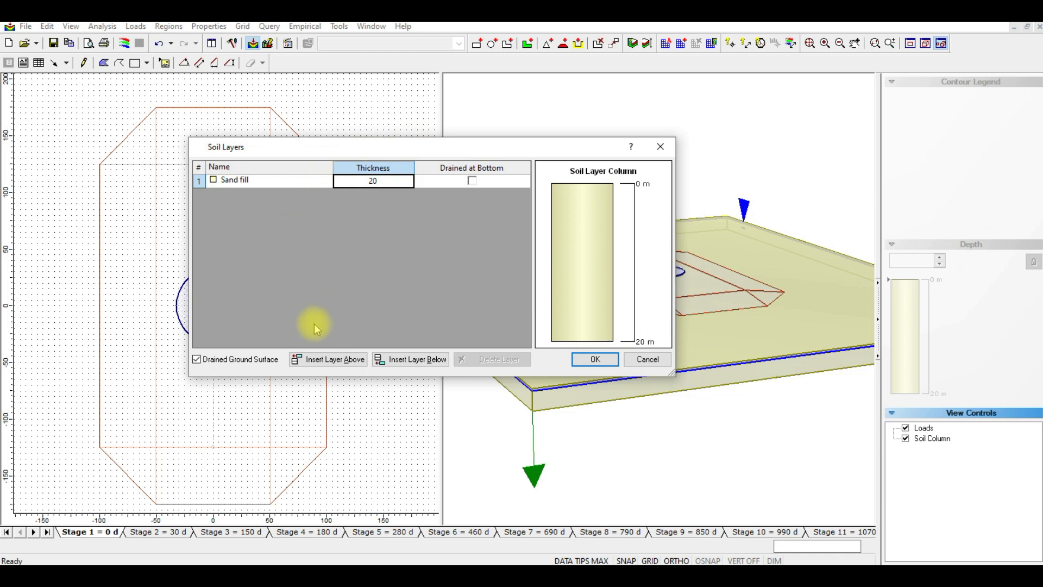
pyautogui.click(401, 361)
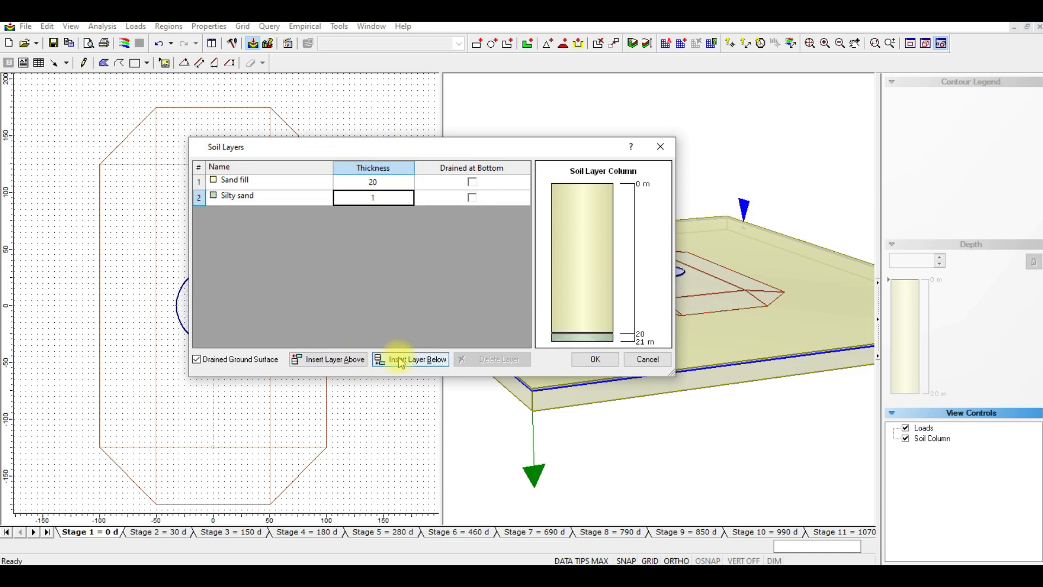
pyautogui.click(401, 361)
pyautogui.click(400, 360)
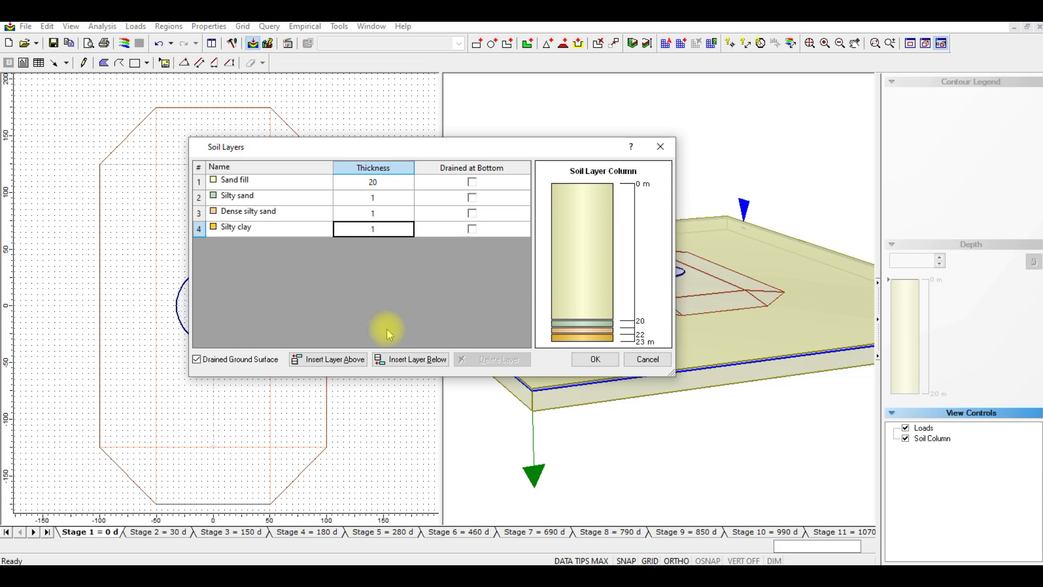
# Set the thickness of the Sand fill layer to 2 m and the Silty sand layer to 8 m
pyautogui.click(388, 183)
pyautogui.click(388, 184)
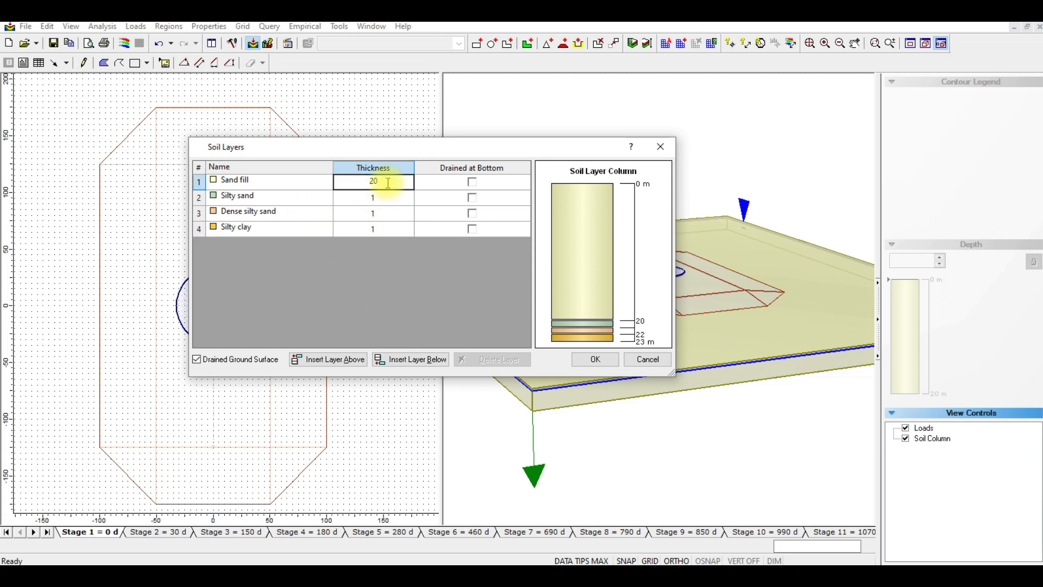
pyautogui.moveTo(388, 183); pyautogui.dragTo(342, 187)
pyautogui.write('2')
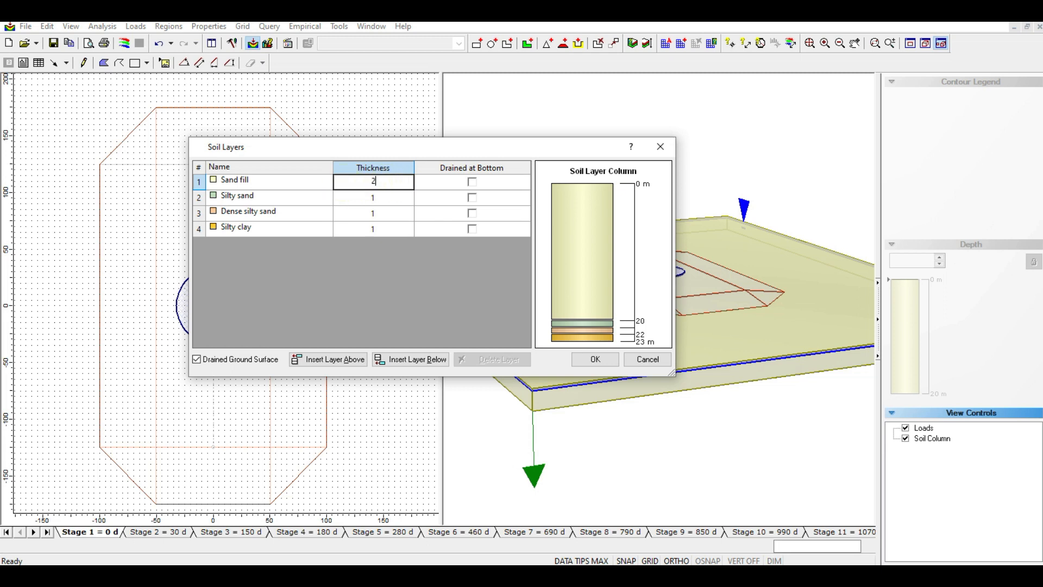
pyautogui.click(373, 198)
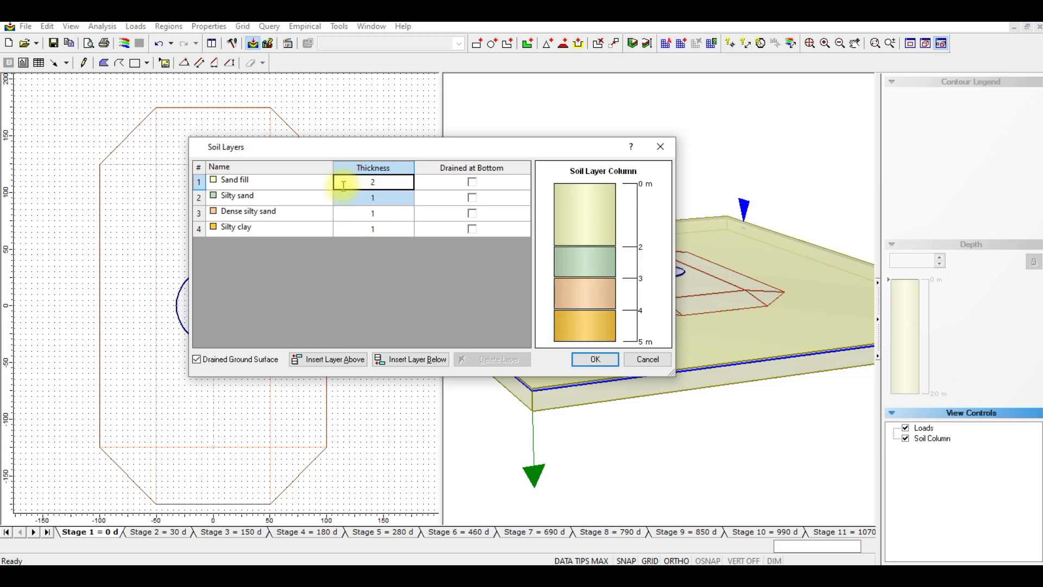
pyautogui.click(394, 199)
pyautogui.moveTo(390, 199); pyautogui.dragTo(339, 186)
pyautogui.write('8')
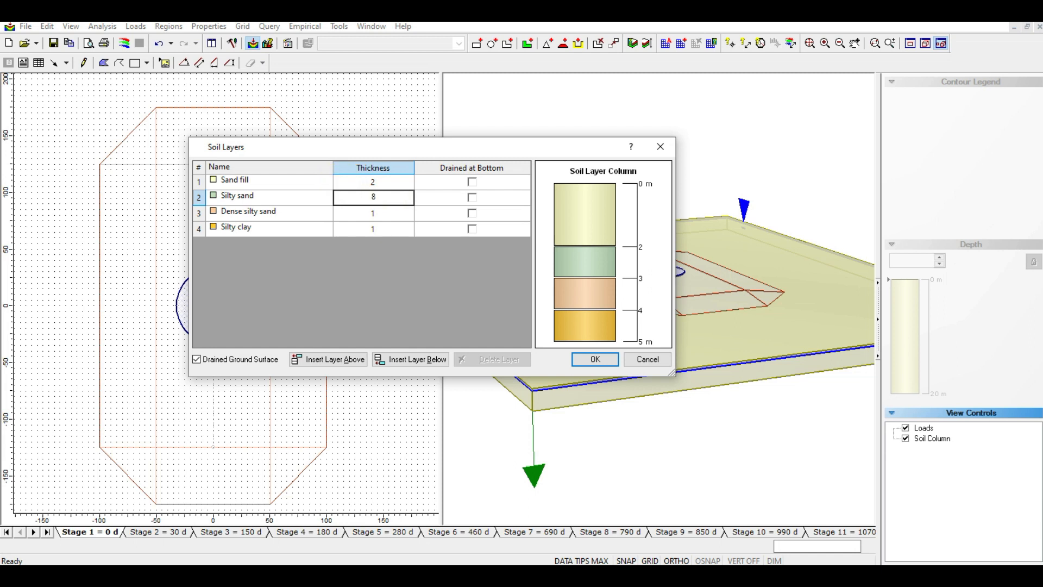
# Set the thickness of the Dense silty sand layer to 20 m and the Silty clay layer to 50 m
pyautogui.click(354, 214)
pyautogui.click(354, 214)
pyautogui.write('20')
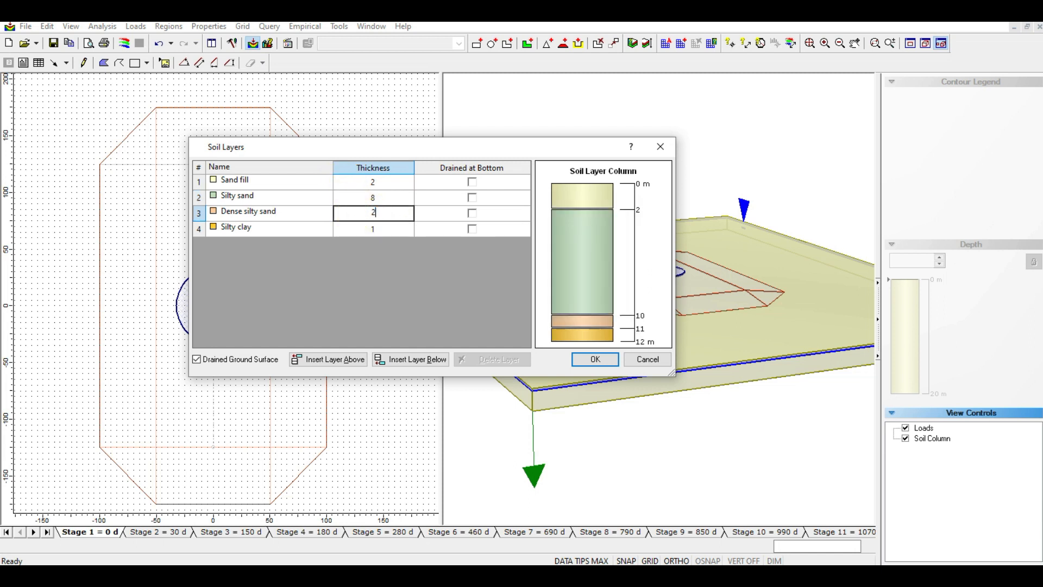
pyautogui.click(374, 227)
pyautogui.write('5')
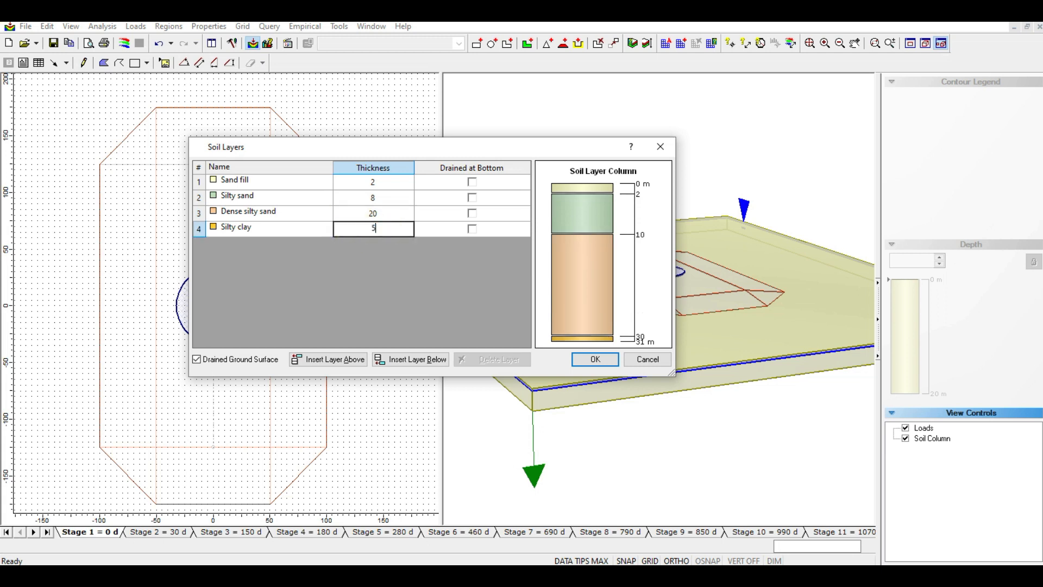
pyautogui.write('0')
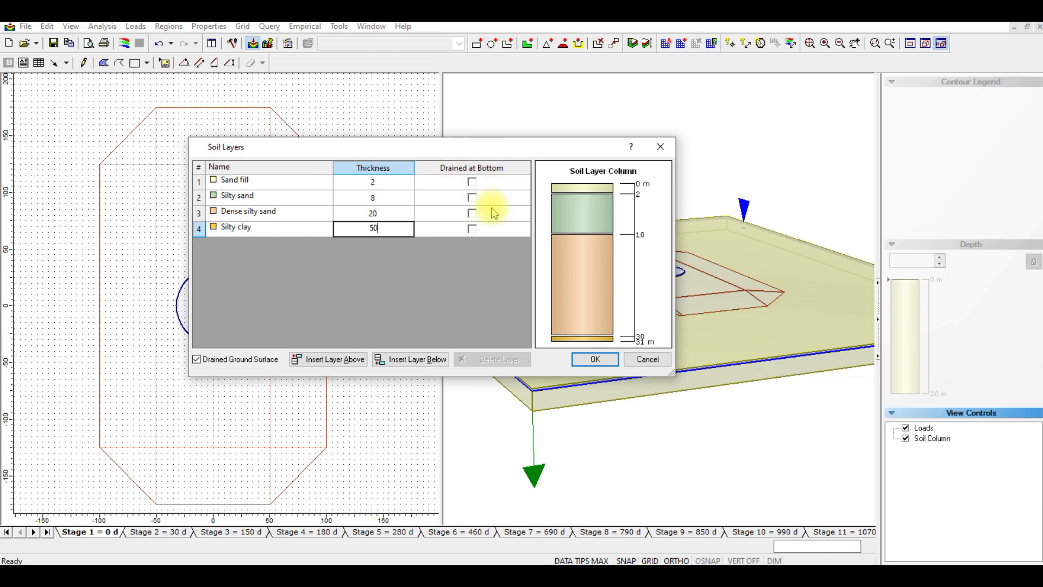
# Make the Dense silty sand and Silty clay layers drained at the bottom and accept the soil layers
pyautogui.click(471, 213)
pyautogui.click(472, 229)
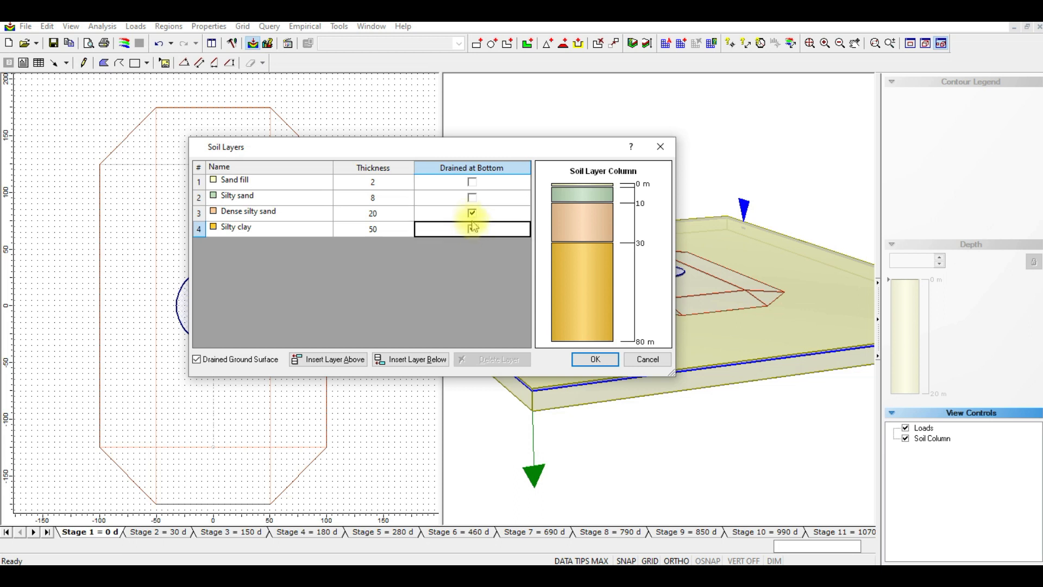
pyautogui.click(471, 228)
pyautogui.click(471, 227)
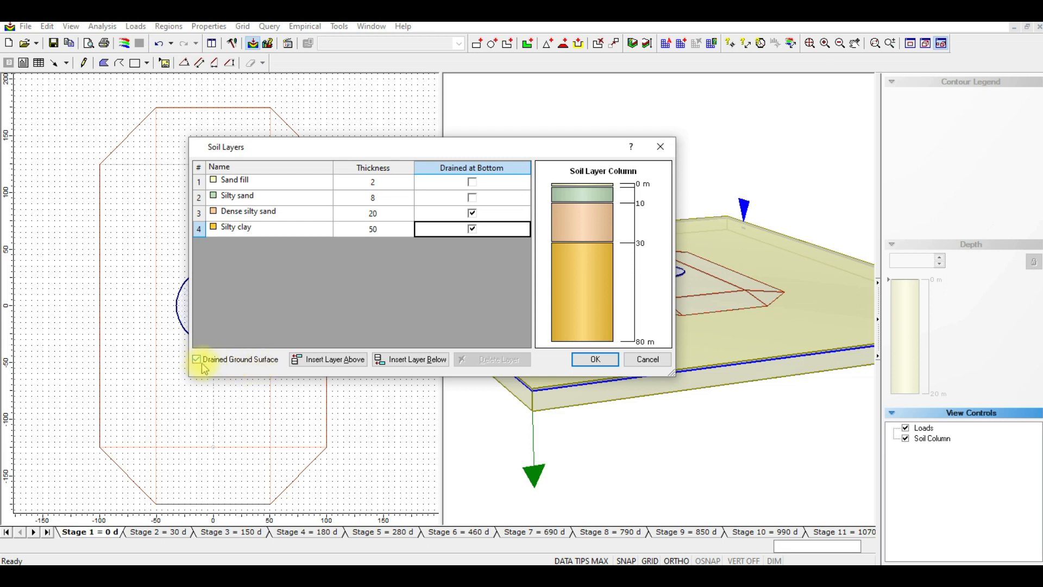
pyautogui.moveTo(572, 191)
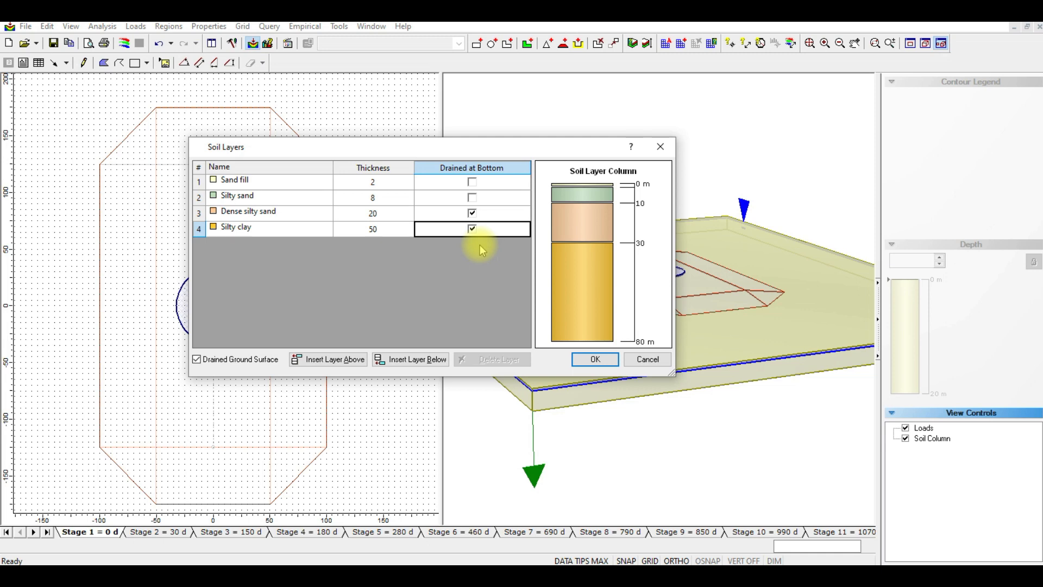
pyautogui.click(579, 359)
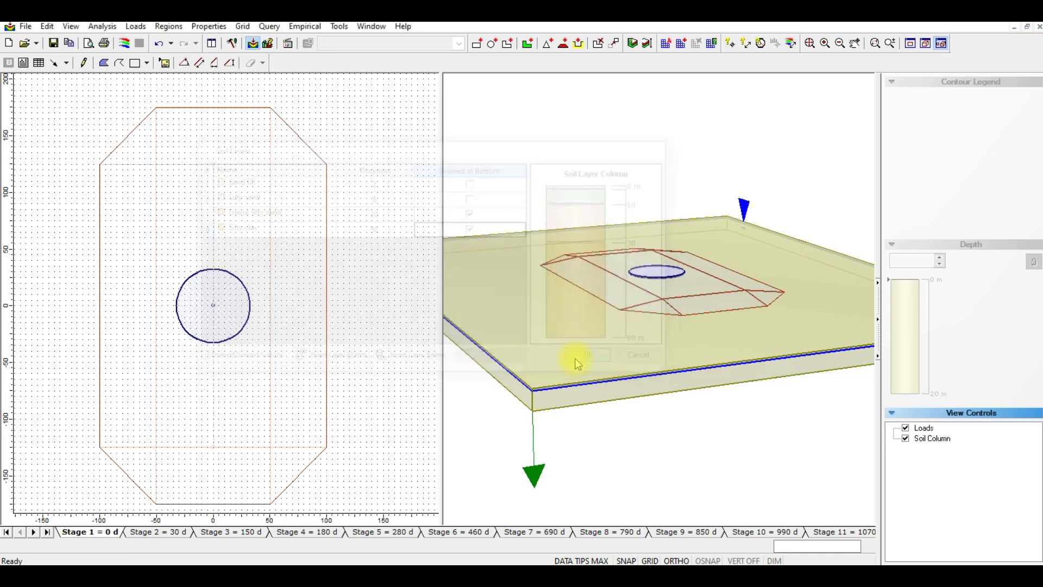
# Examine the four soil layers in the 3D model, checking each one's material and thickness
pyautogui.scroll(8, 613, 343)
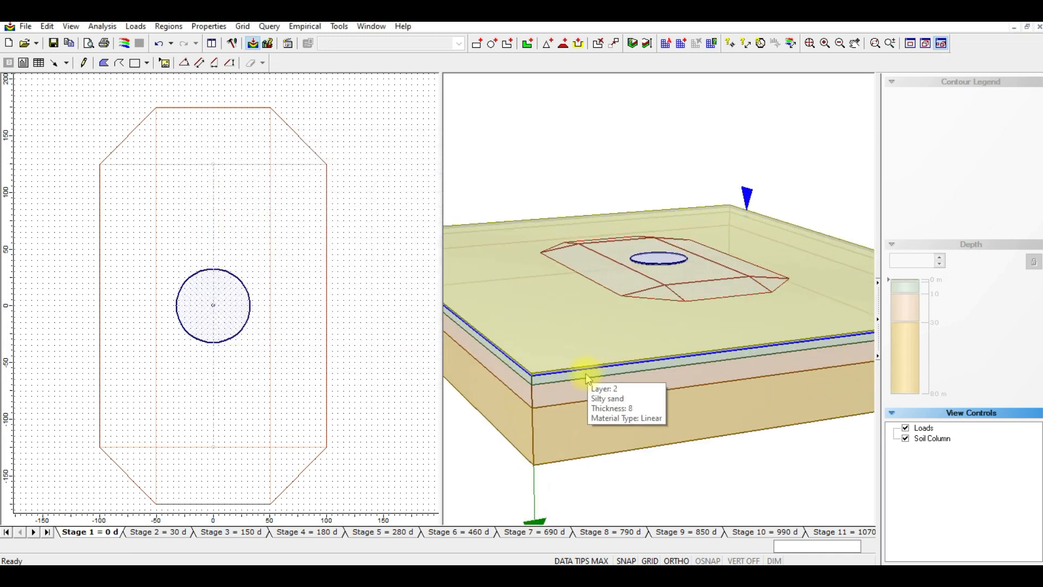
pyautogui.scroll(8, 589, 385)
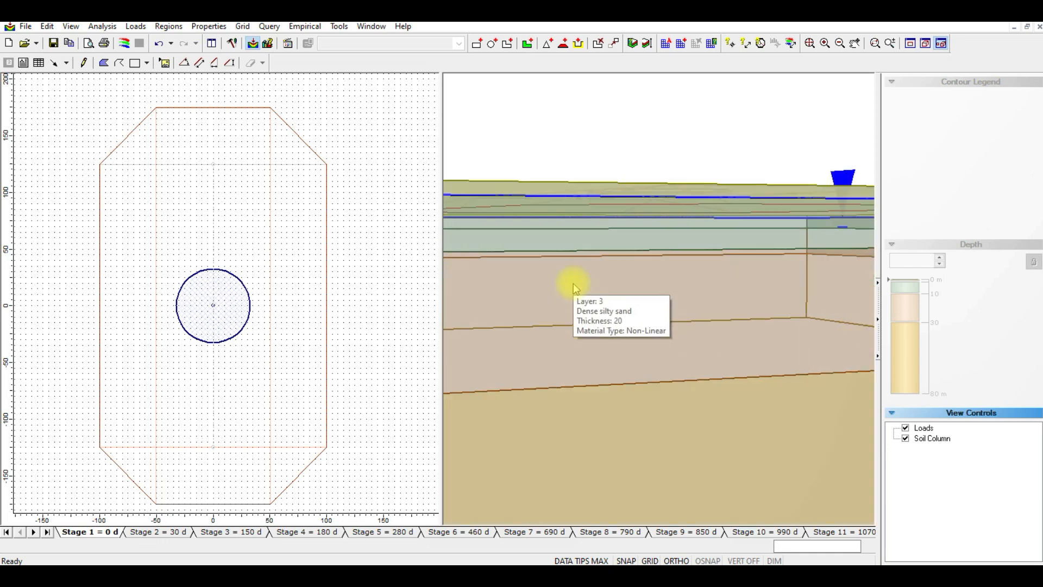
pyautogui.moveTo(642, 272); pyautogui.dragTo(767, 300)
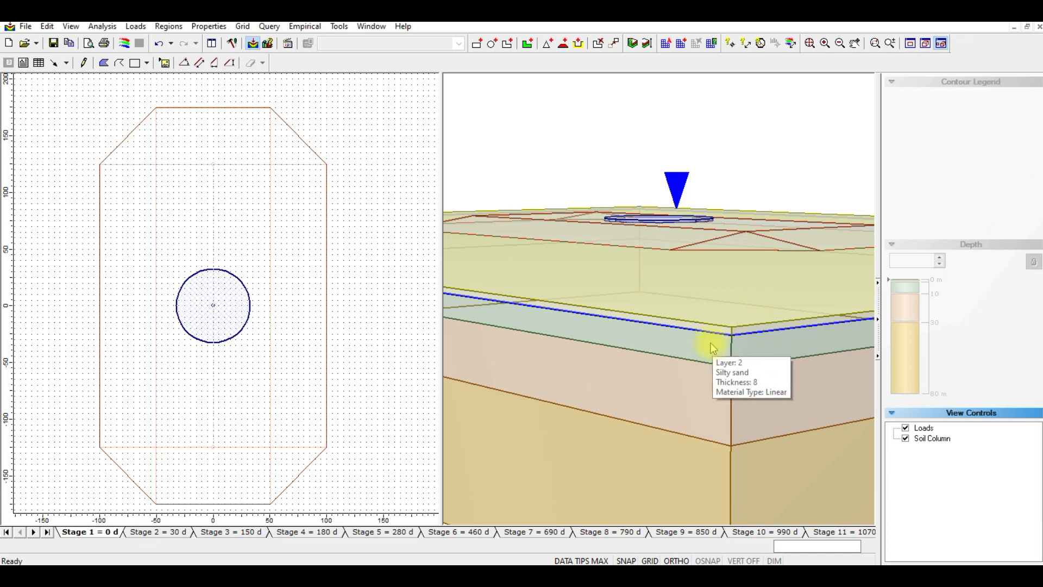
pyautogui.scroll(3, 709, 346)
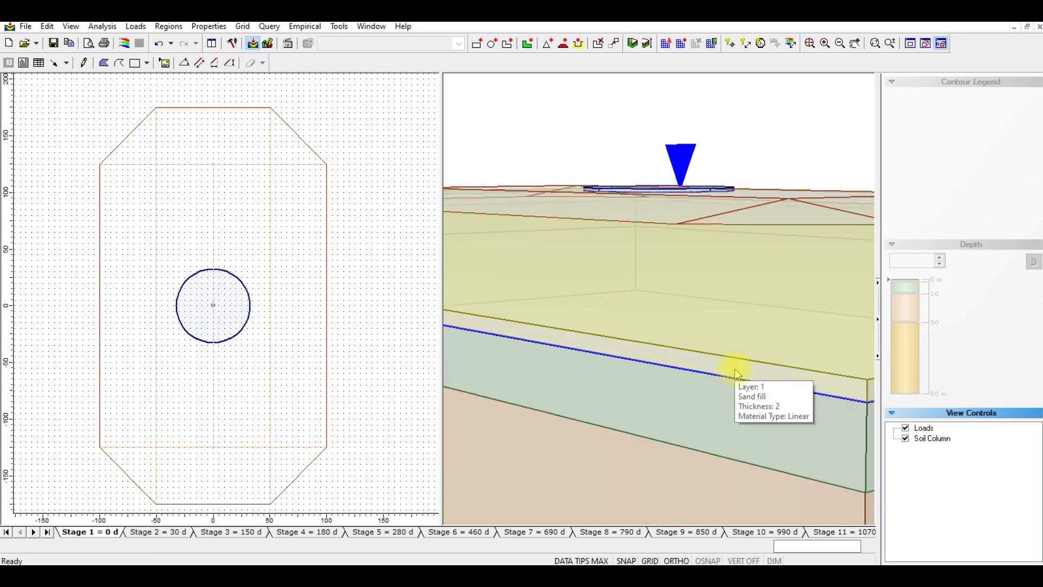
pyautogui.scroll(-2, 735, 369)
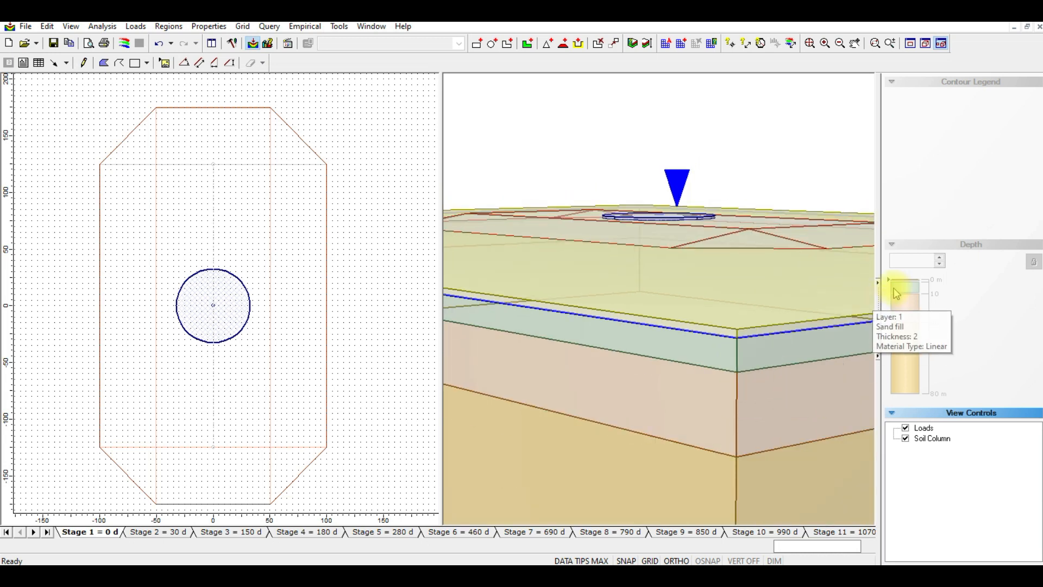
pyautogui.scroll(-1, 771, 350)
pyautogui.moveTo(750, 321)
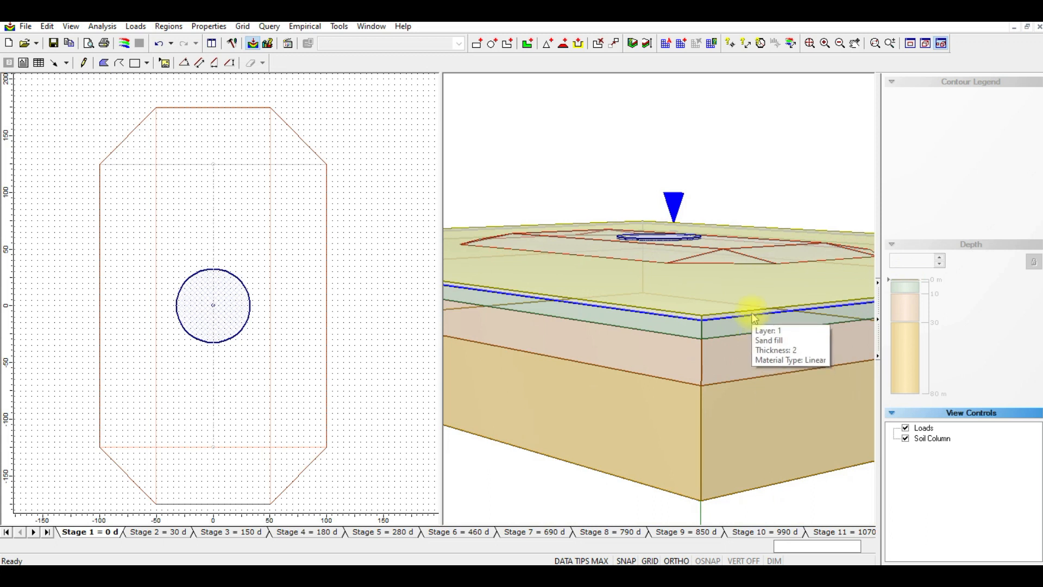
pyautogui.scroll(1, 752, 324)
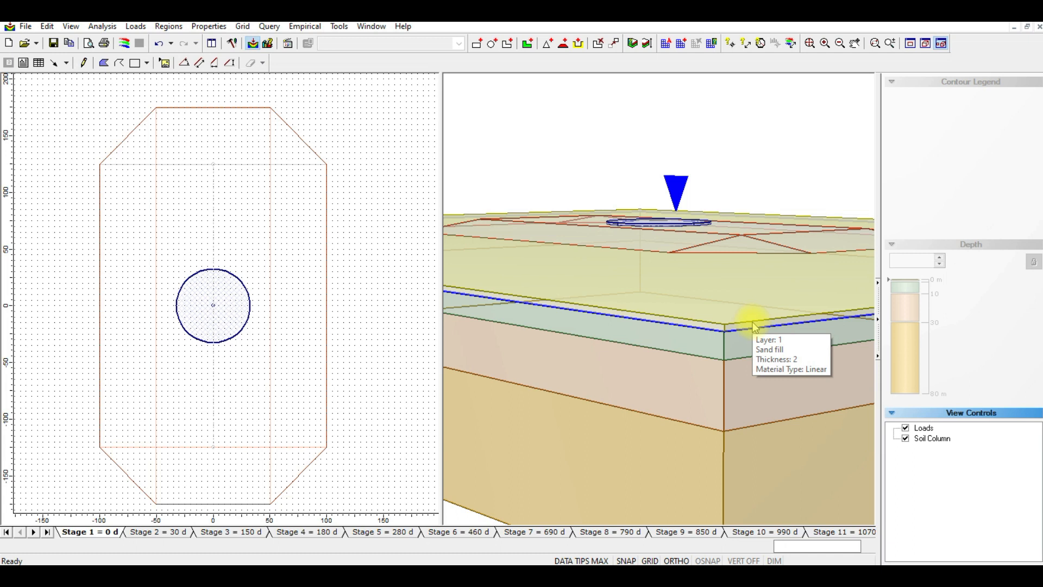
pyautogui.moveTo(757, 341)
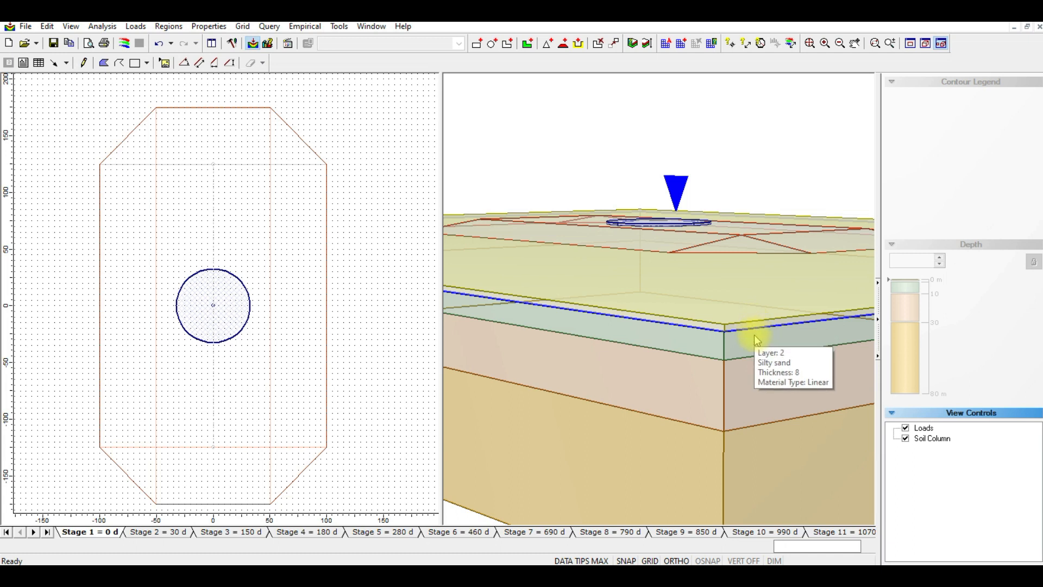
pyautogui.moveTo(814, 457)
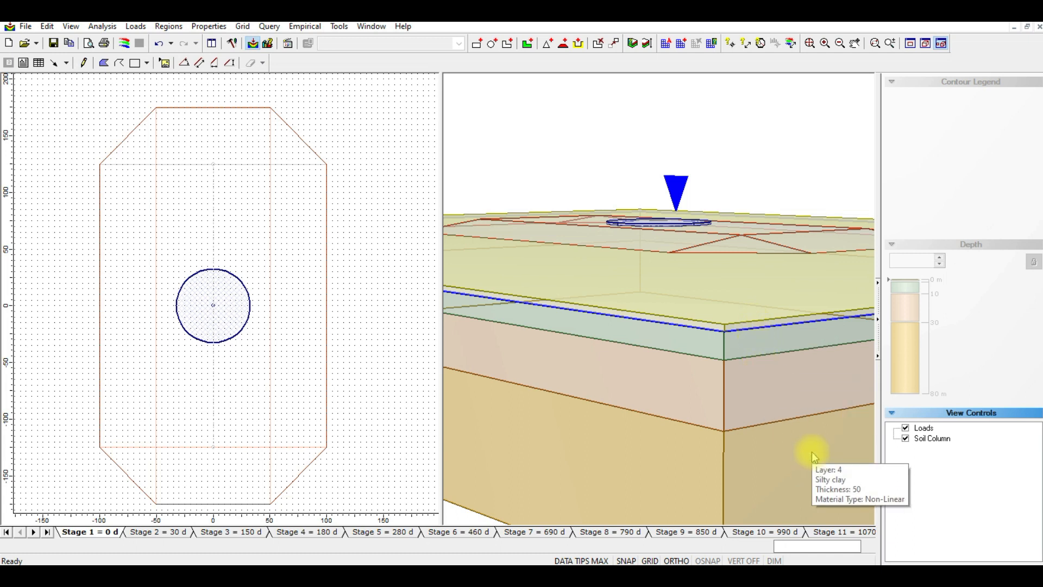
pyautogui.scroll(-3, 812, 452)
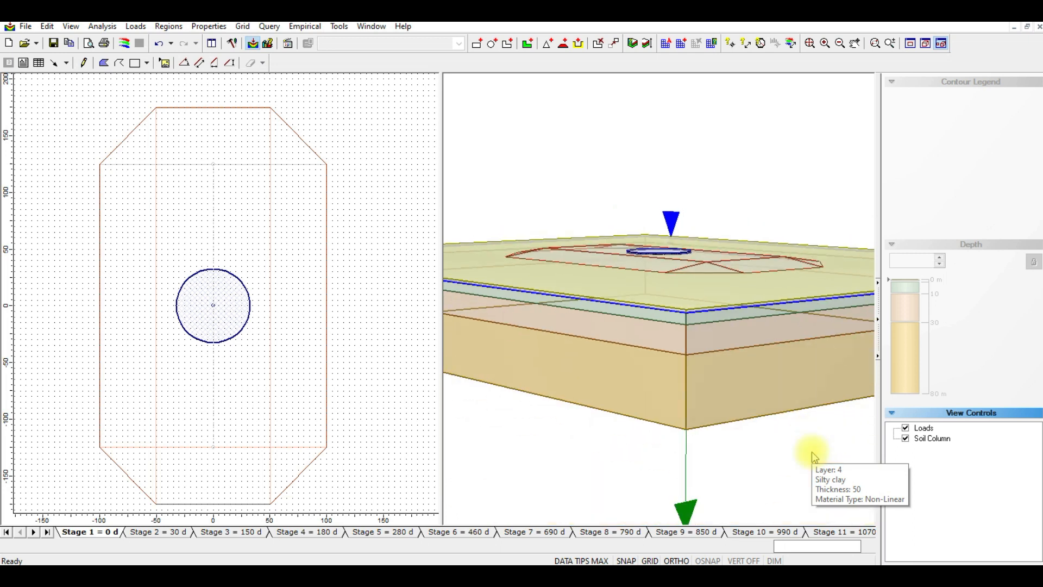
pyautogui.scroll(-4, 670, 359)
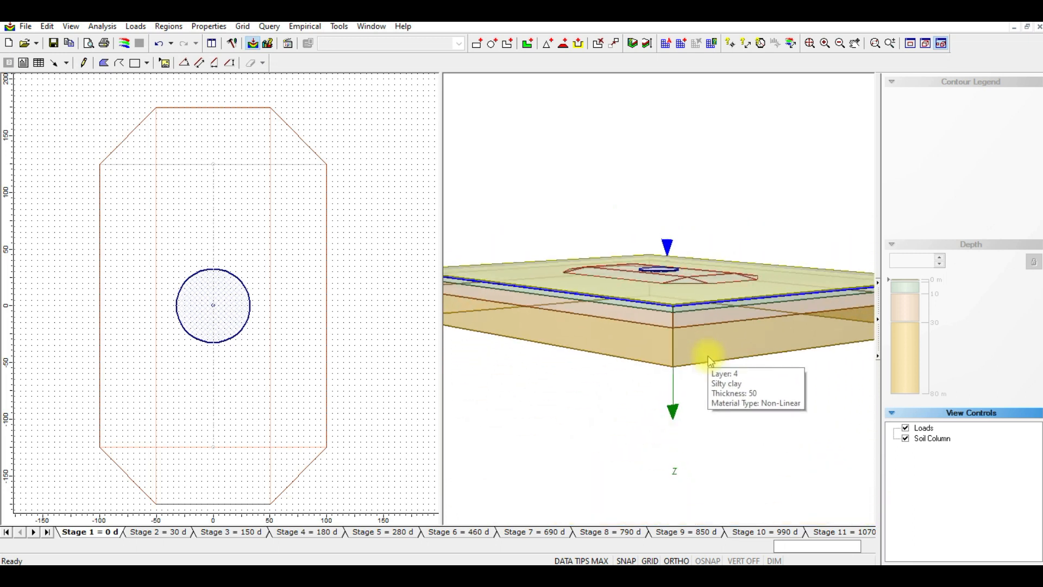
pyautogui.moveTo(692, 331); pyautogui.dragTo(614, 375)
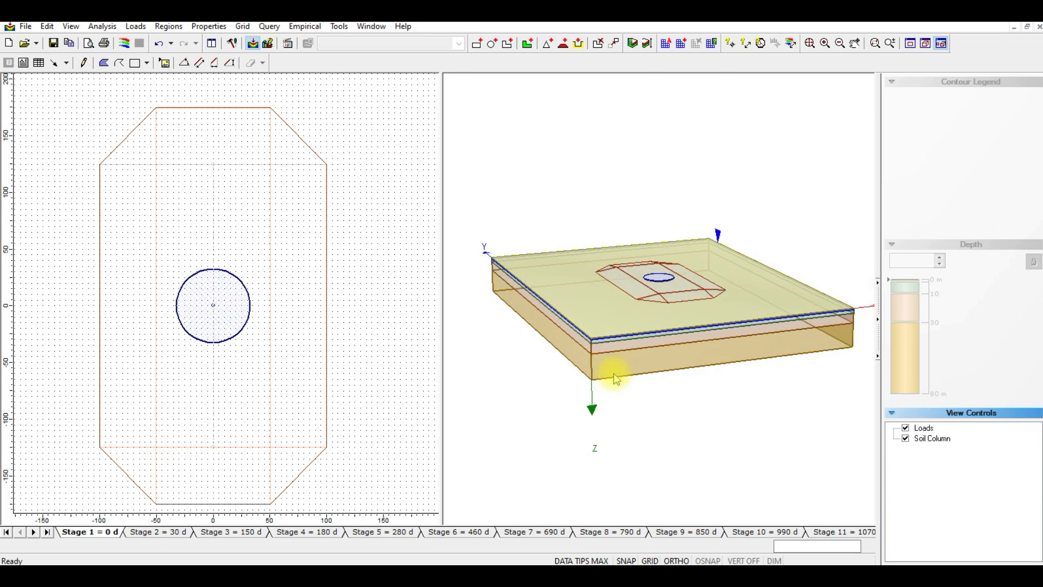
pyautogui.scroll(-1, 602, 229)
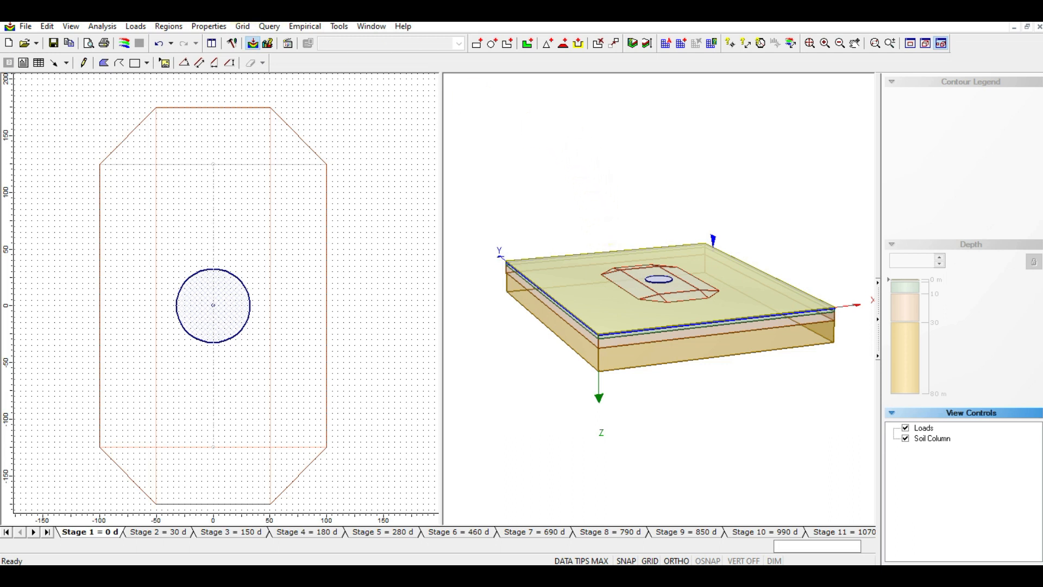
# Generate an automatic field point grid with 500 grid points and an expansion factor of 1.2
pyautogui.click(242, 26)
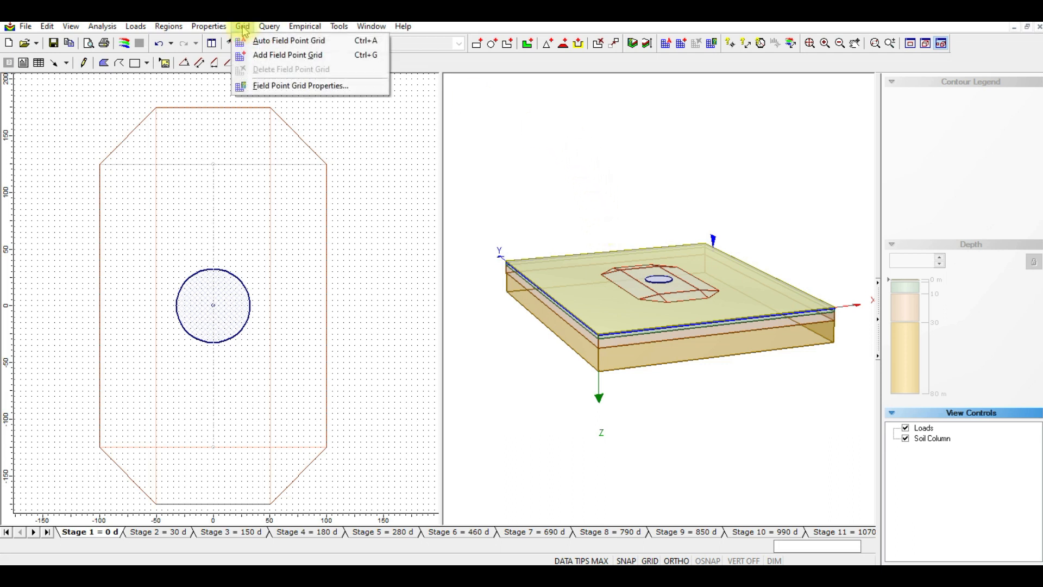
pyautogui.click(288, 41)
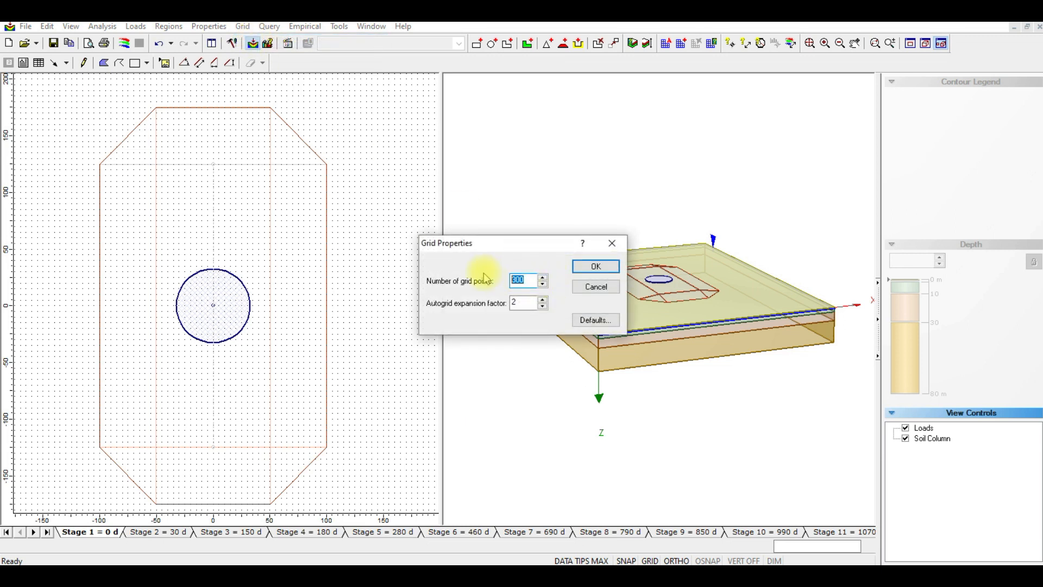
pyautogui.write('500')
pyautogui.doubleClick(530, 302)
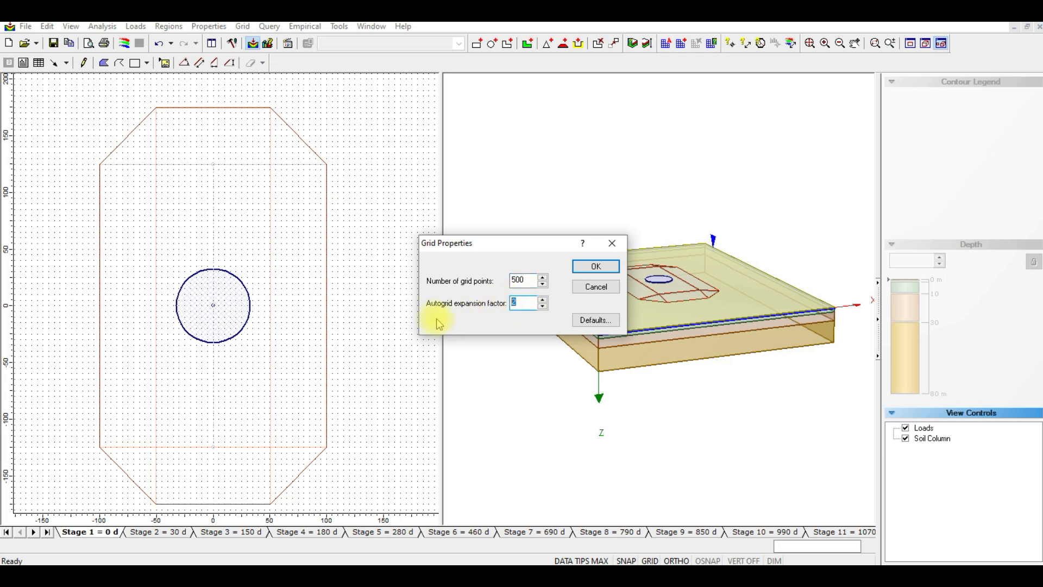
pyautogui.write('1.2')
pyautogui.click(594, 266)
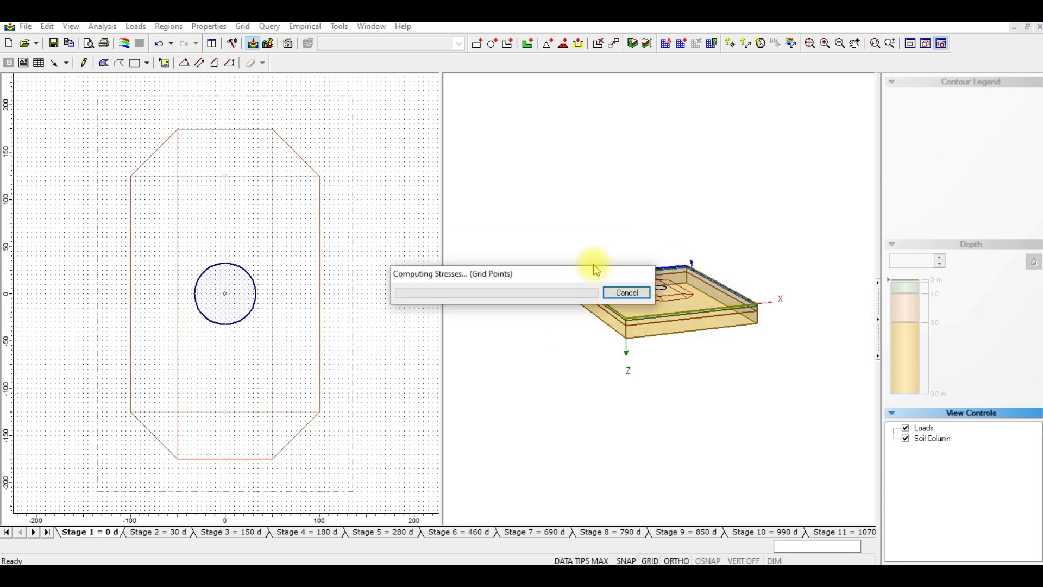
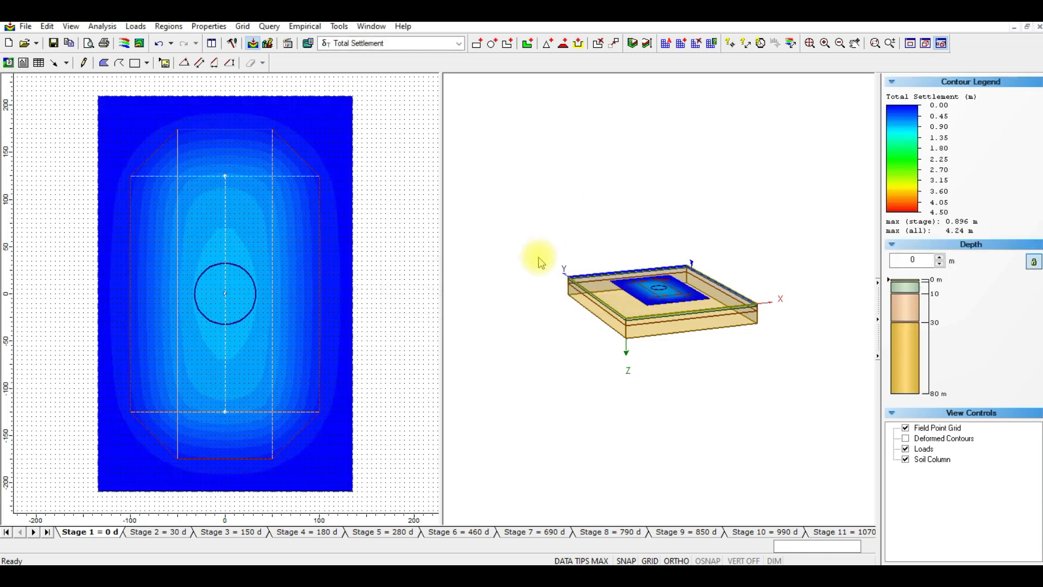
pyautogui.scroll(1, 661, 300)
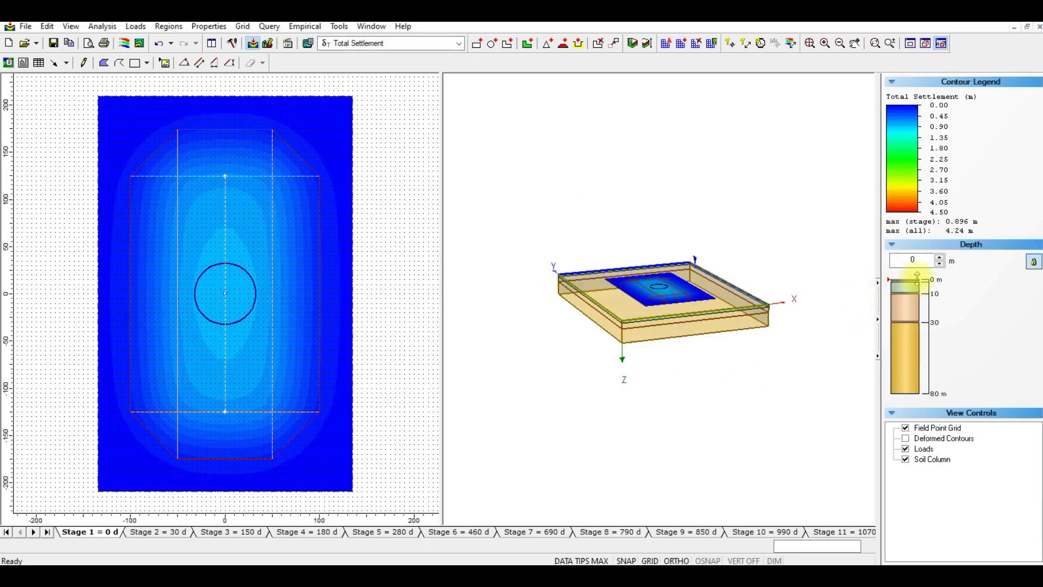
# Compare the total settlement contours at 0 m depth for stages 11, 13, 12 and 9
pyautogui.moveTo(917, 279); pyautogui.dragTo(913, 256)
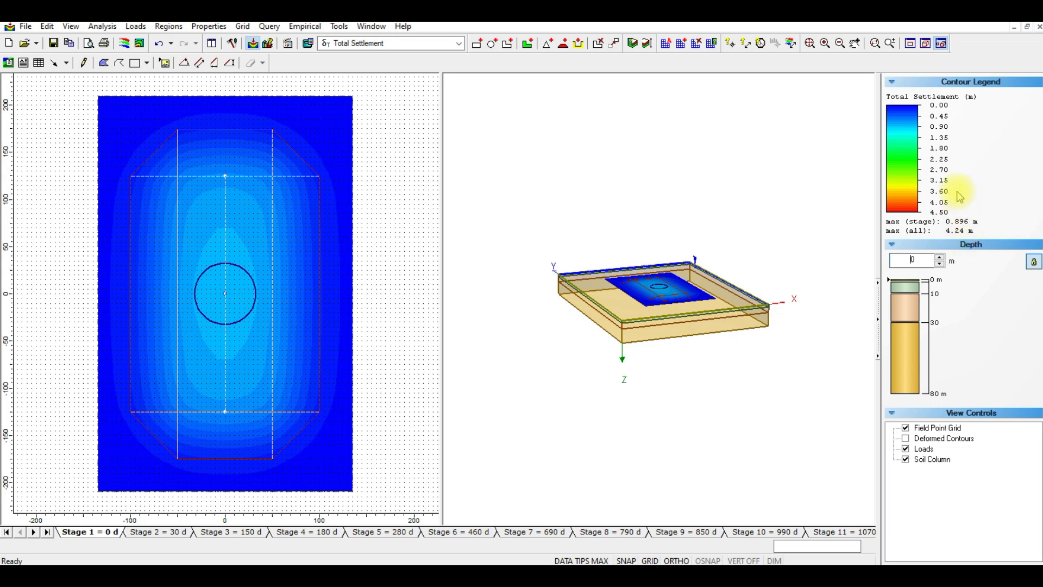
pyautogui.click(835, 532)
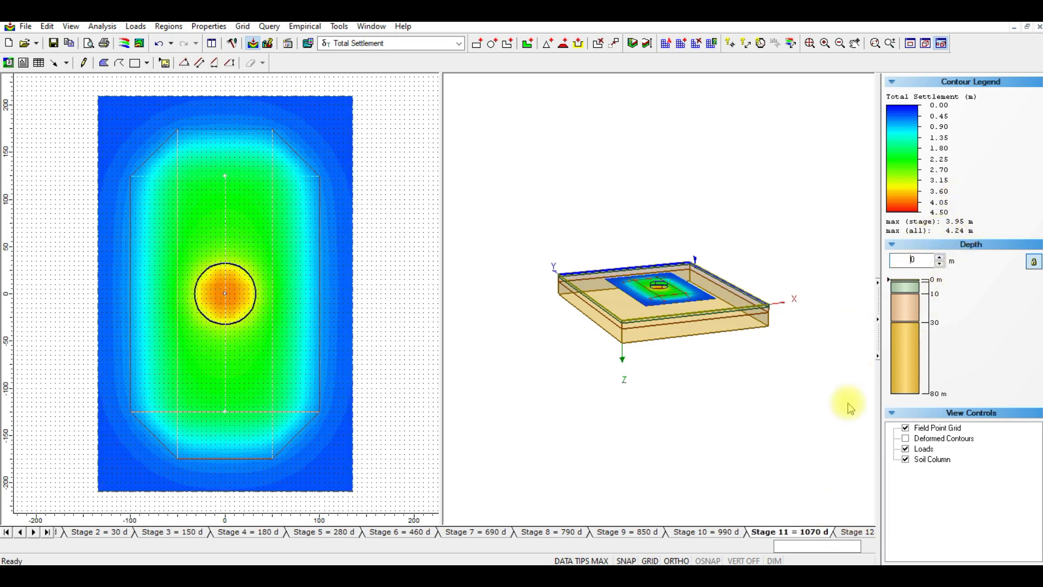
pyautogui.click(854, 533)
pyautogui.click(858, 535)
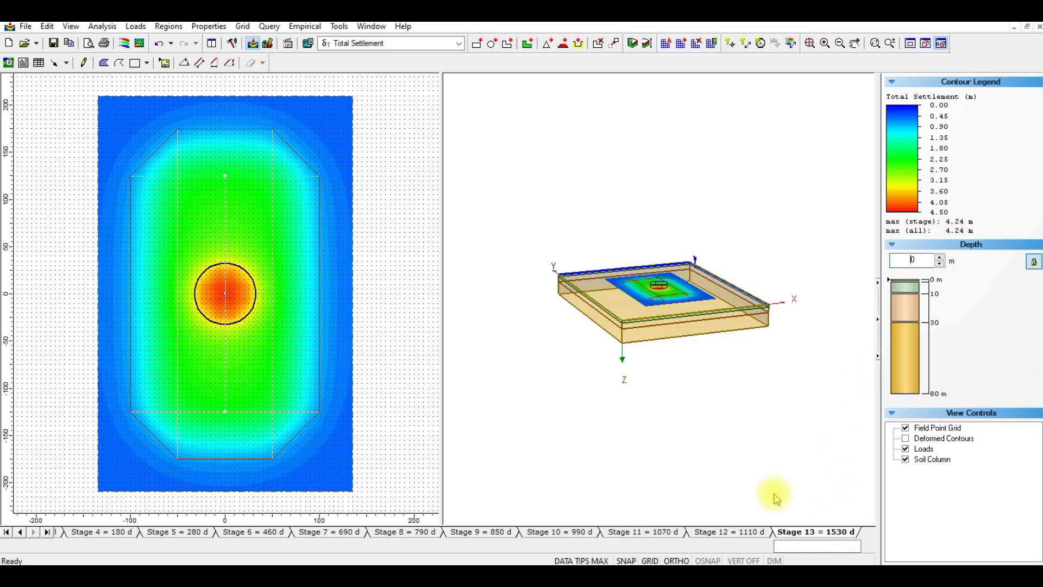
pyautogui.click(730, 536)
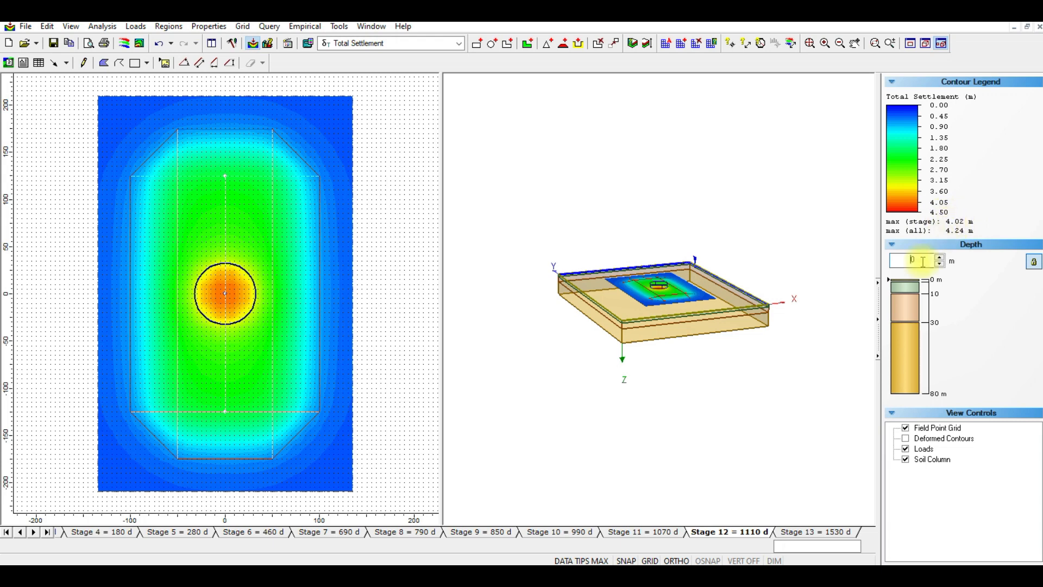
pyautogui.click(488, 534)
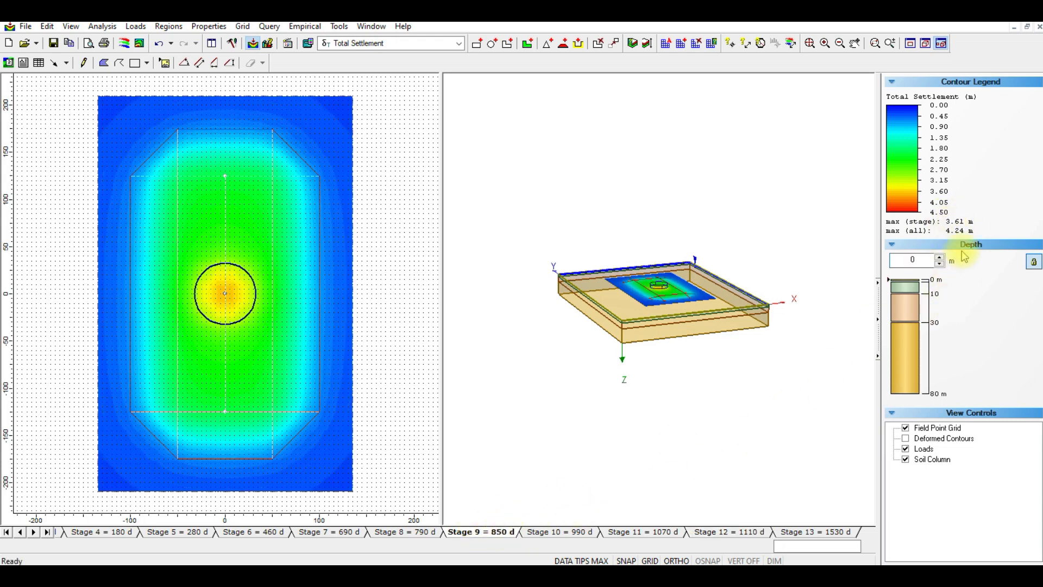
# Step back through the total settlement results from Stage 13 to Stage 7, checking the 3D contours, and return to Stage 13
pyautogui.scroll(5, 674, 309)
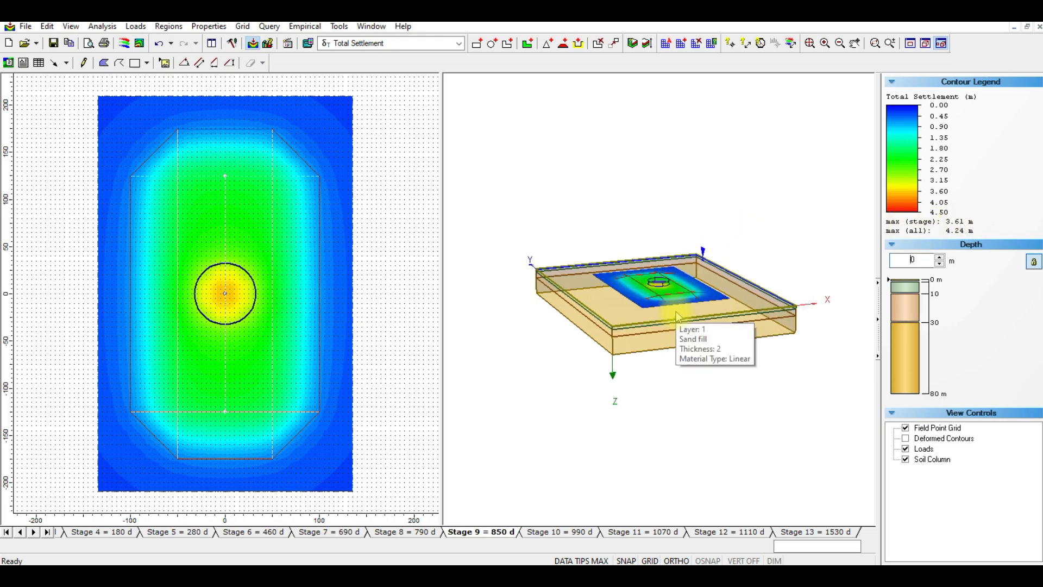
pyautogui.moveTo(909, 278)
pyautogui.mouseDown()
pyautogui.moveTo(912, 328)
pyautogui.moveTo(912, 278)
pyautogui.mouseUp()
pyautogui.click(783, 534)
pyautogui.click(750, 535)
pyautogui.click(652, 534)
pyautogui.click(574, 533)
pyautogui.click(489, 531)
pyautogui.click(414, 531)
pyautogui.click(342, 532)
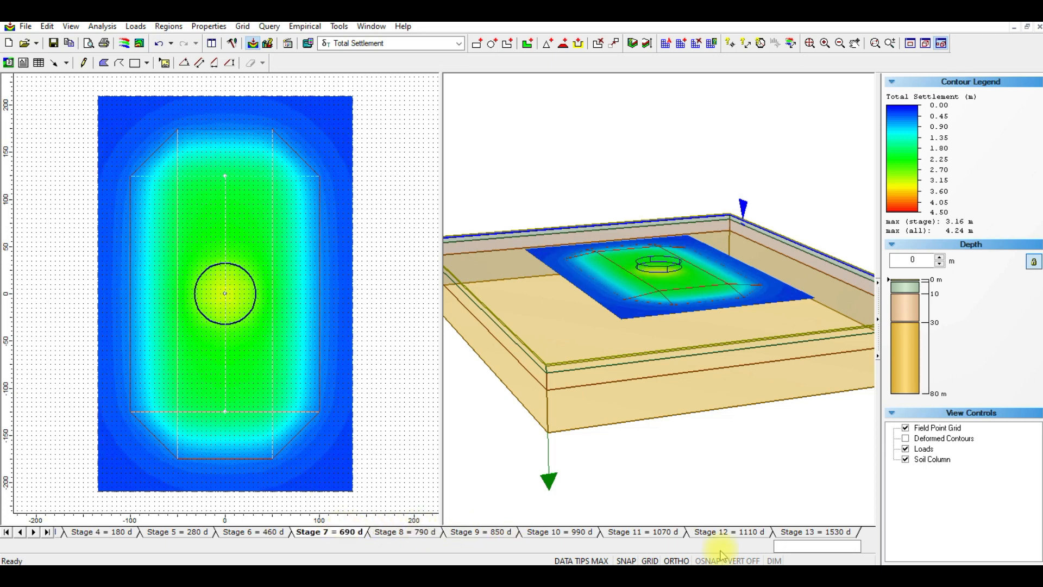
pyautogui.click(791, 532)
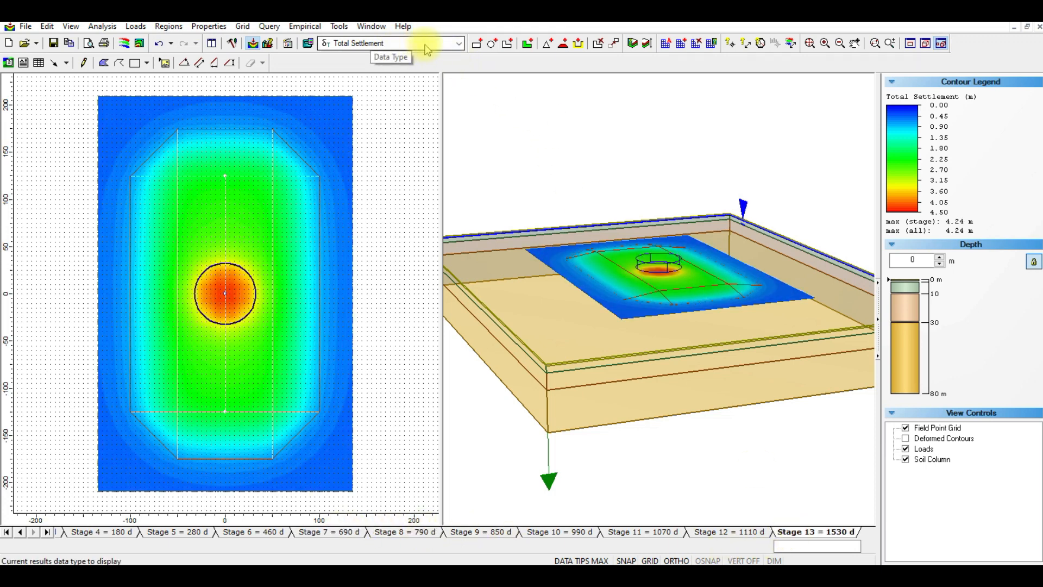
# Review the Stage 13 contours of consolidation settlement and excess pore water pressure, and switch the display back to total settlement
pyautogui.click(459, 44)
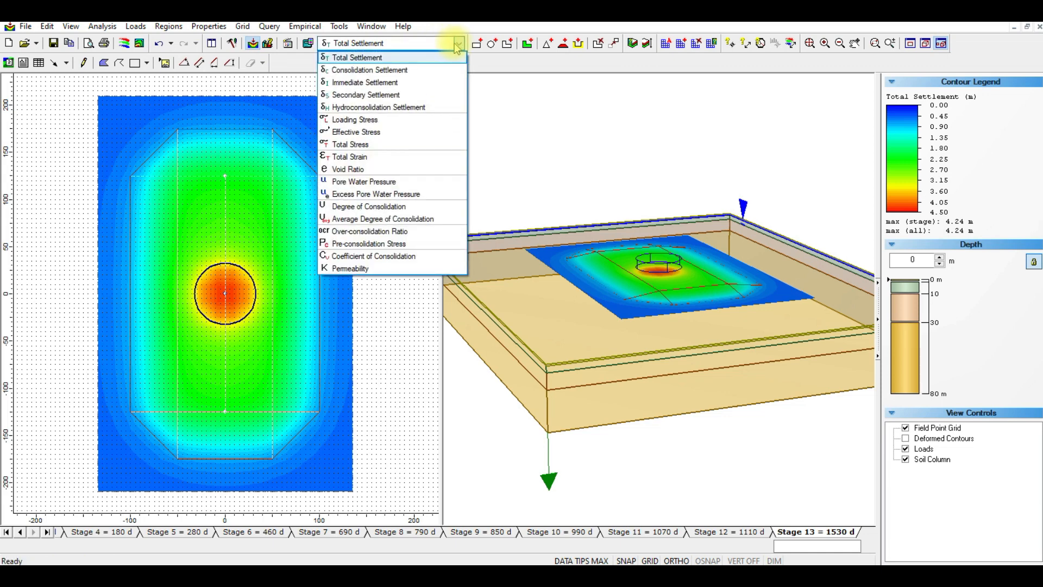
pyautogui.click(369, 71)
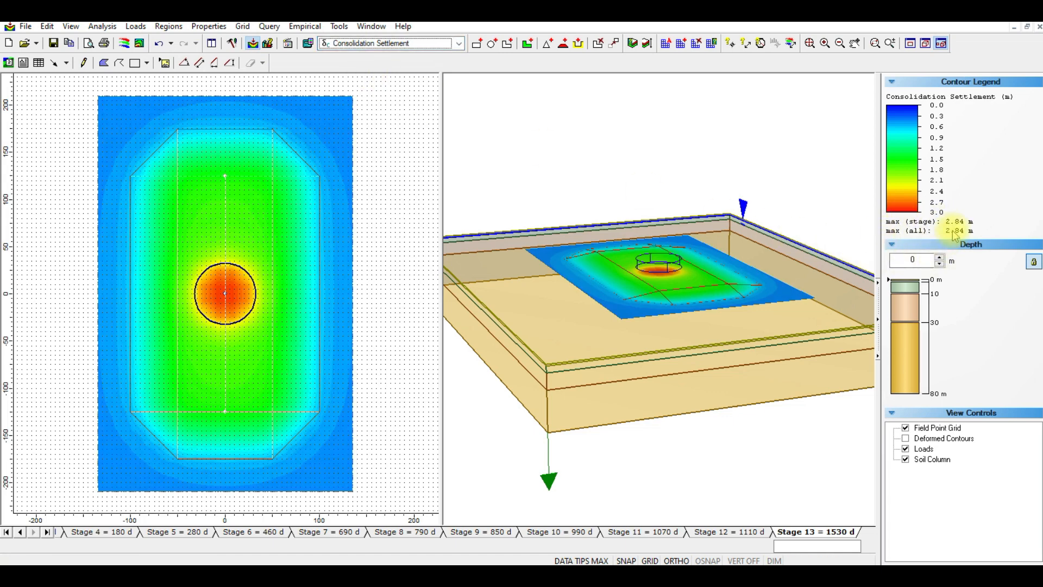
pyautogui.click(460, 43)
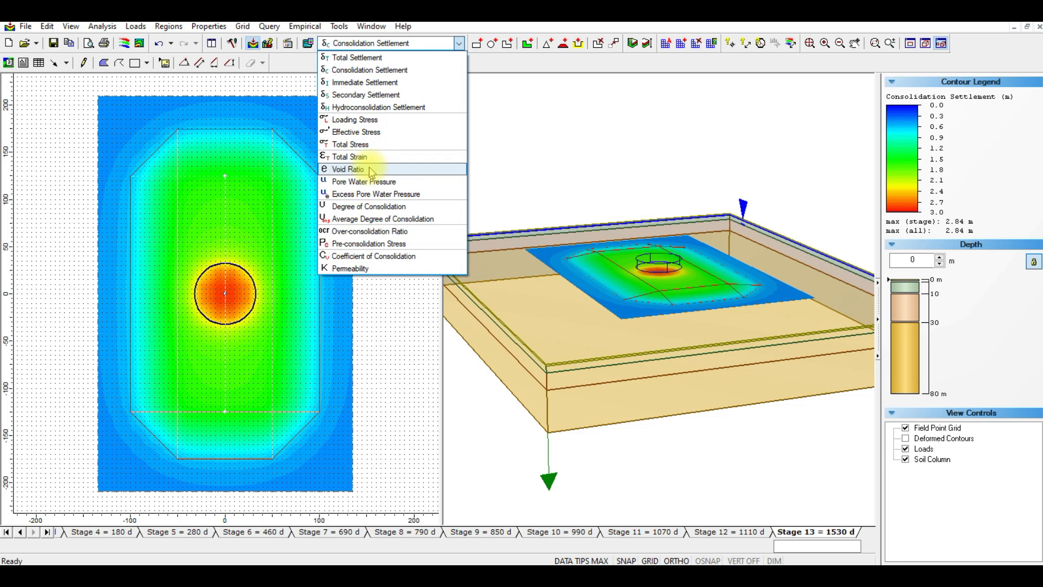
pyautogui.click(373, 196)
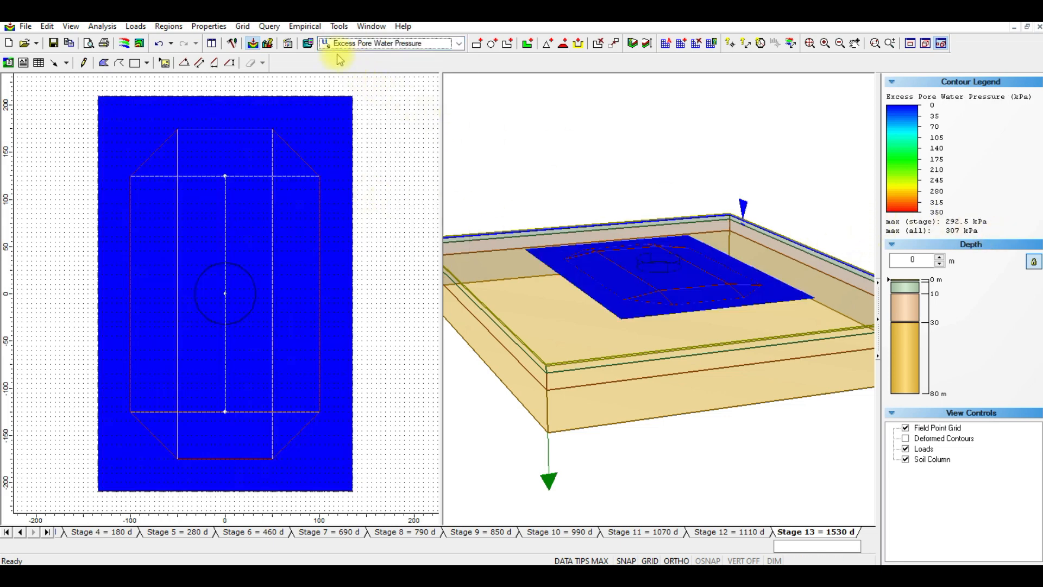
pyautogui.click(350, 43)
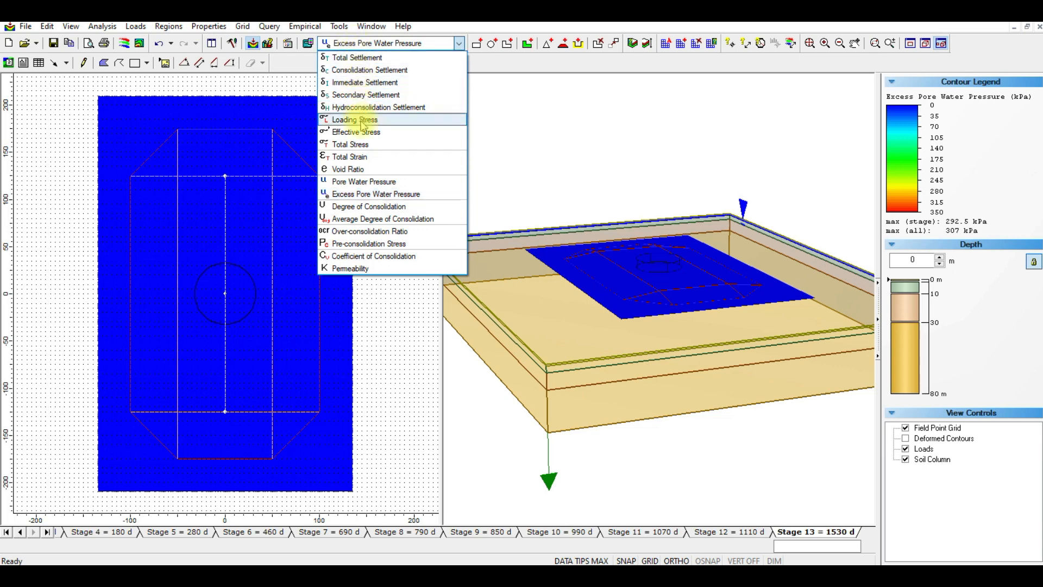
pyautogui.click(358, 57)
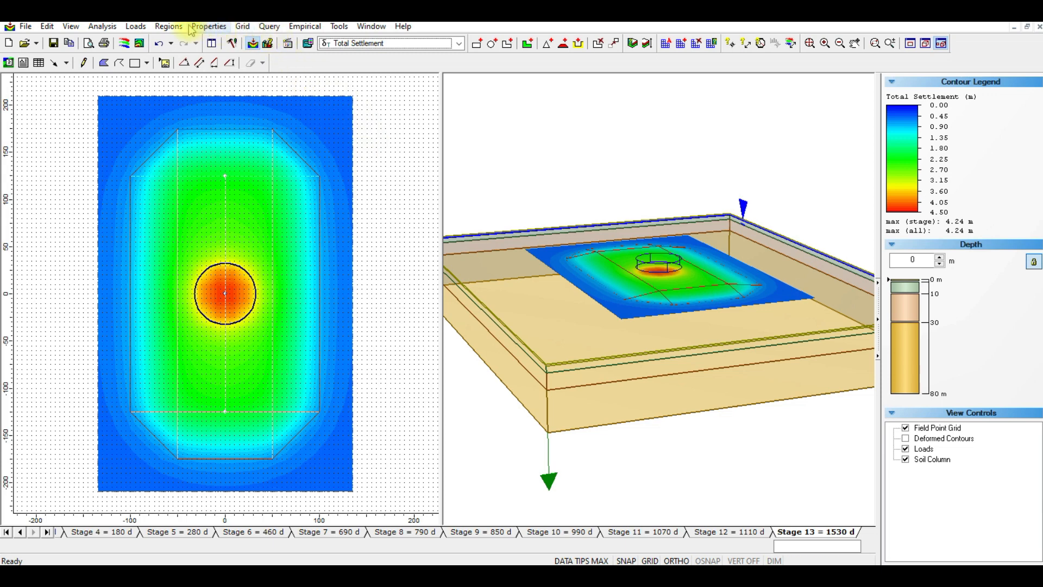
# Add a query line with 20 horizontal divisions and automatic vertical points from the tank centre to the grid edge at (135, 0)
pyautogui.click(264, 27)
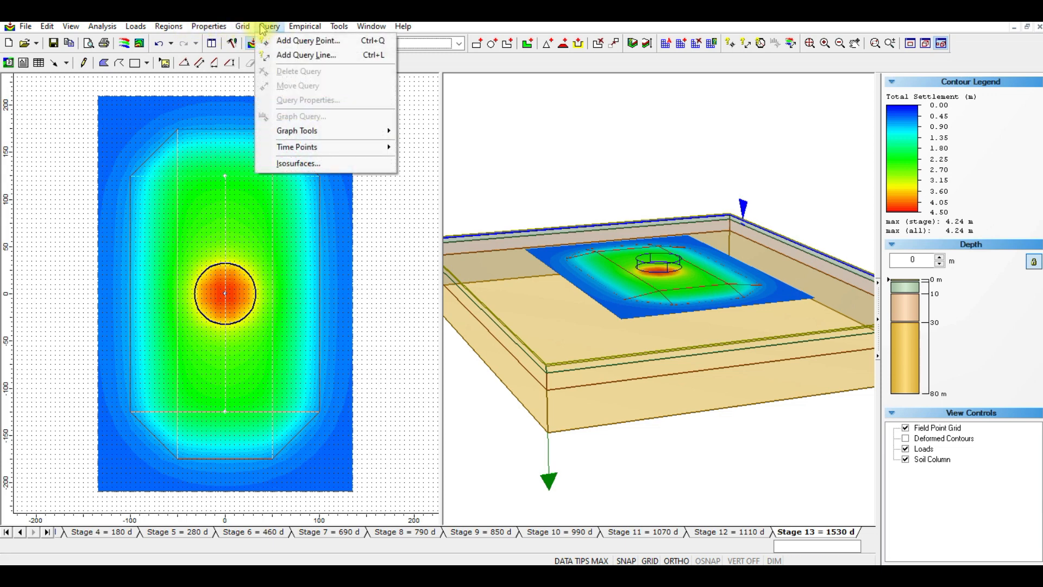
pyautogui.click(304, 55)
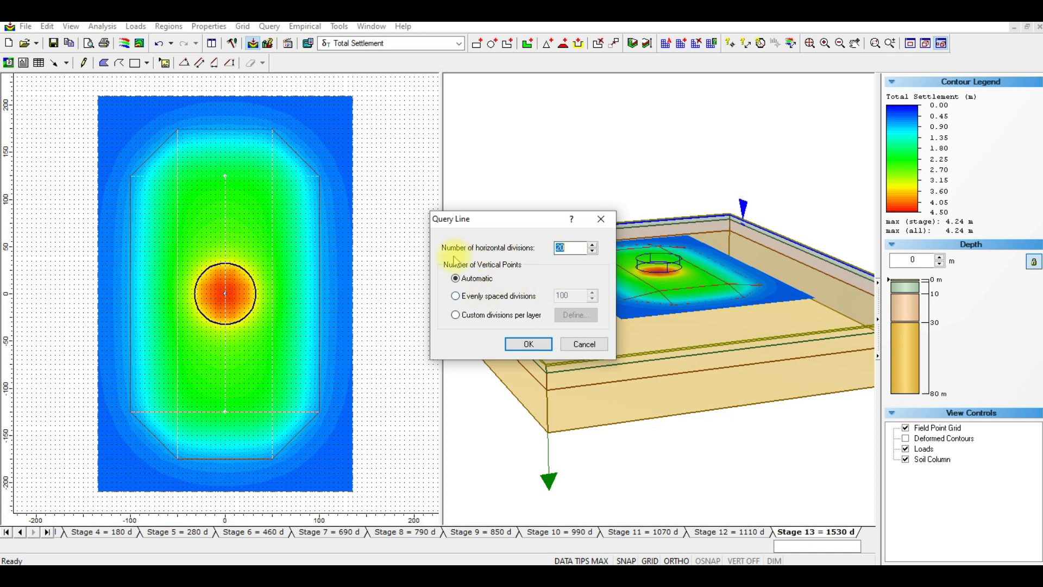
pyautogui.click(525, 343)
pyautogui.scroll(3, 234, 294)
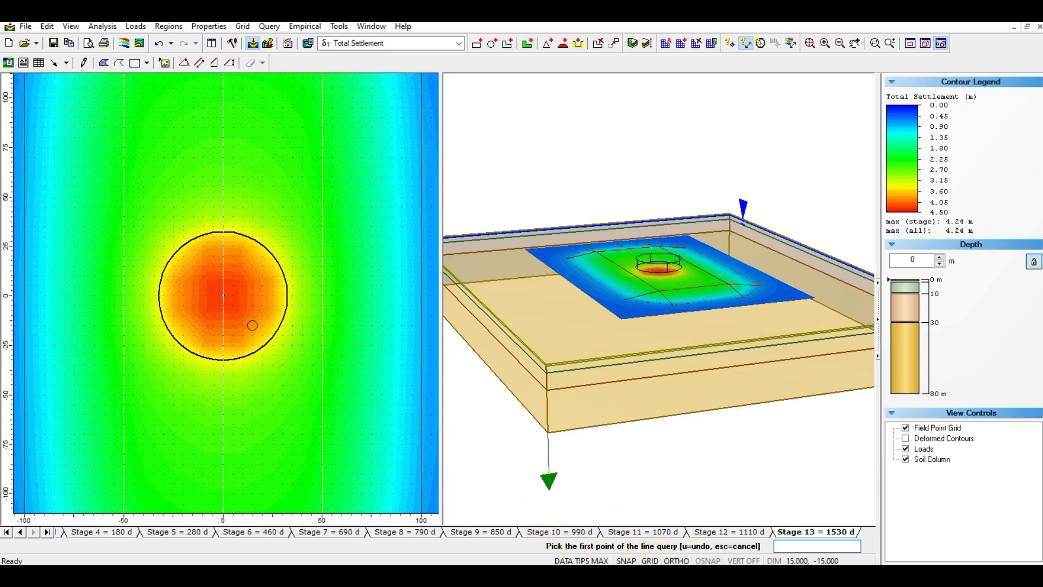
pyautogui.scroll(1, 234, 317)
pyautogui.click(222, 297)
pyautogui.scroll(-3, 239, 300)
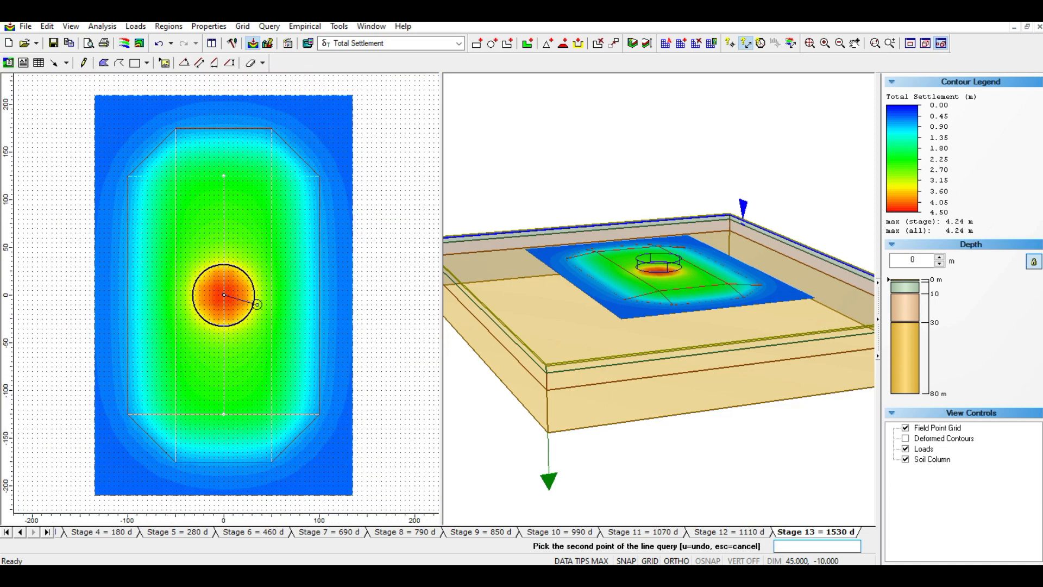
pyautogui.scroll(-3, 257, 305)
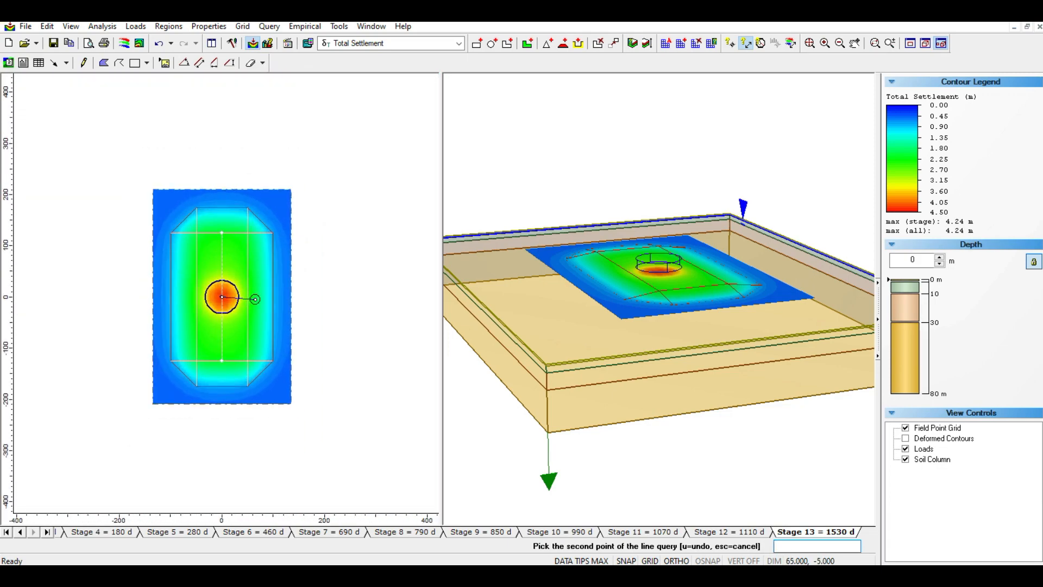
pyautogui.scroll(2, 256, 299)
pyautogui.scroll(-1, 270, 303)
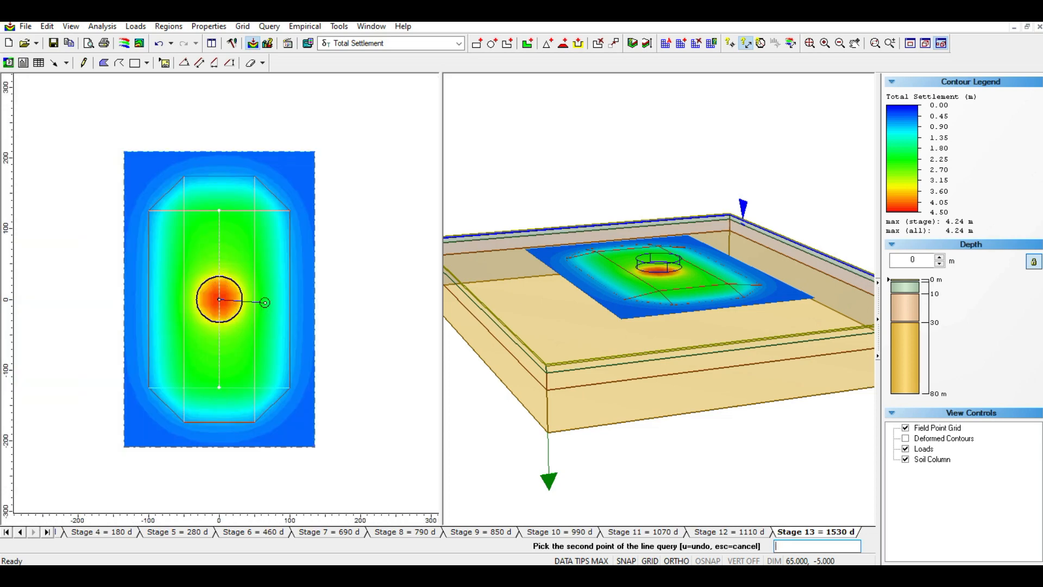
pyautogui.scroll(-1, 265, 302)
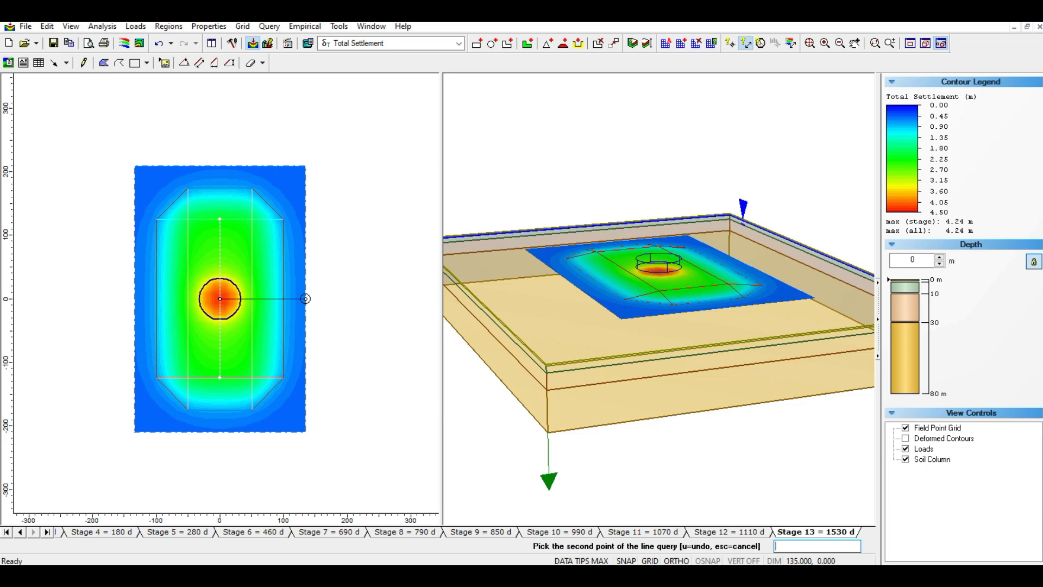
pyautogui.click(305, 298)
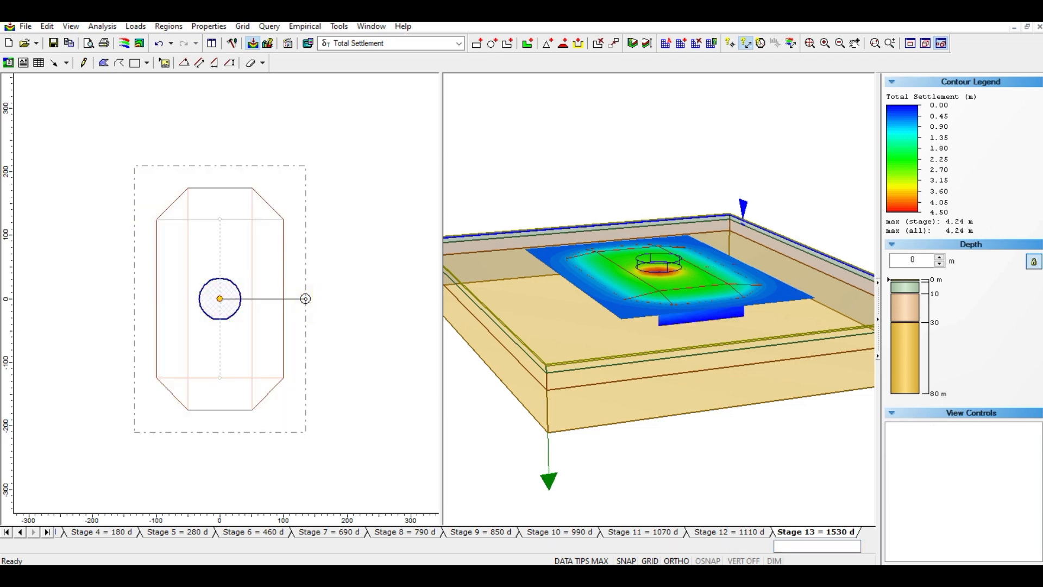
# Examine the settlement values along the query line in plan and its vertical section in the 3D model
pyautogui.moveTo(221, 300)
pyautogui.scroll(2, 220, 300)
pyautogui.scroll(3, 214, 303)
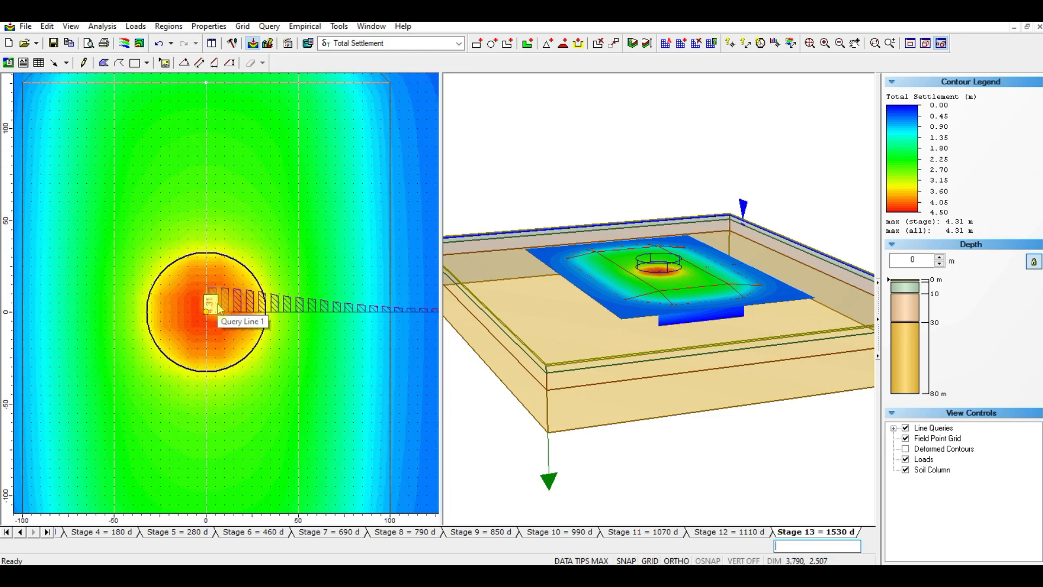
pyautogui.scroll(-2, 212, 307)
pyautogui.scroll(-1, 213, 307)
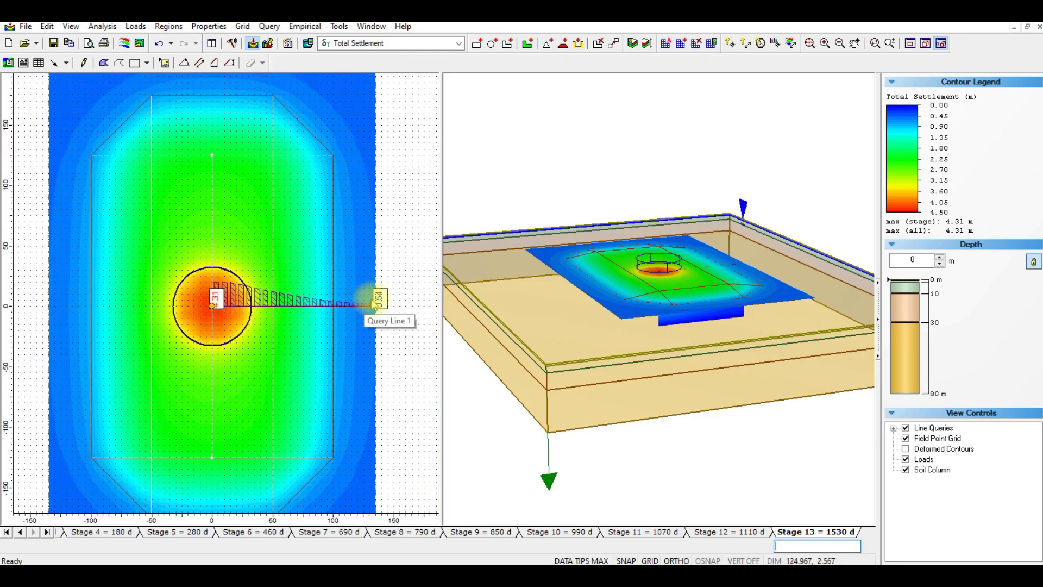
pyautogui.moveTo(698, 374)
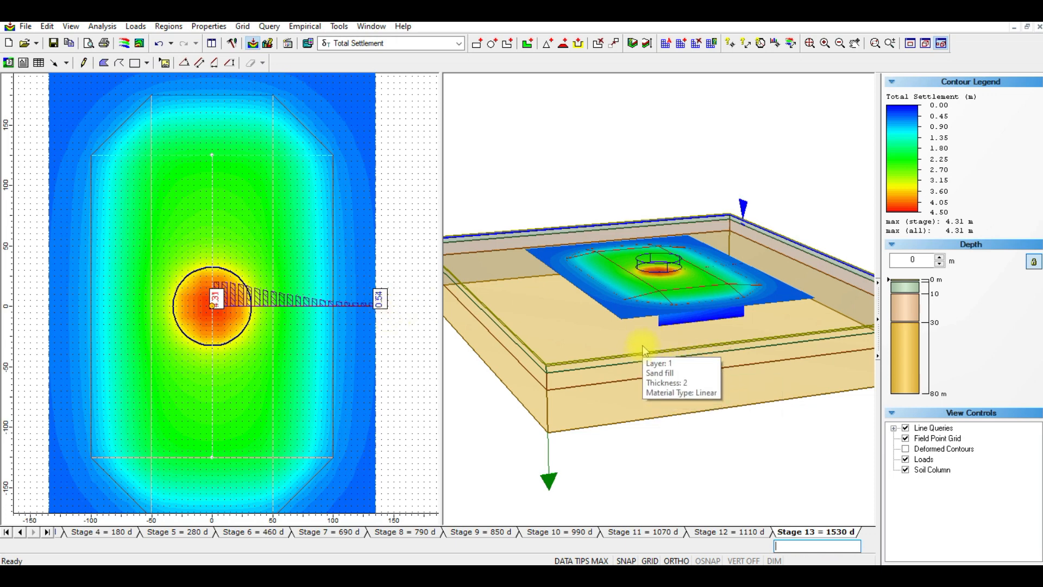
pyautogui.moveTo(642, 346); pyautogui.dragTo(610, 317)
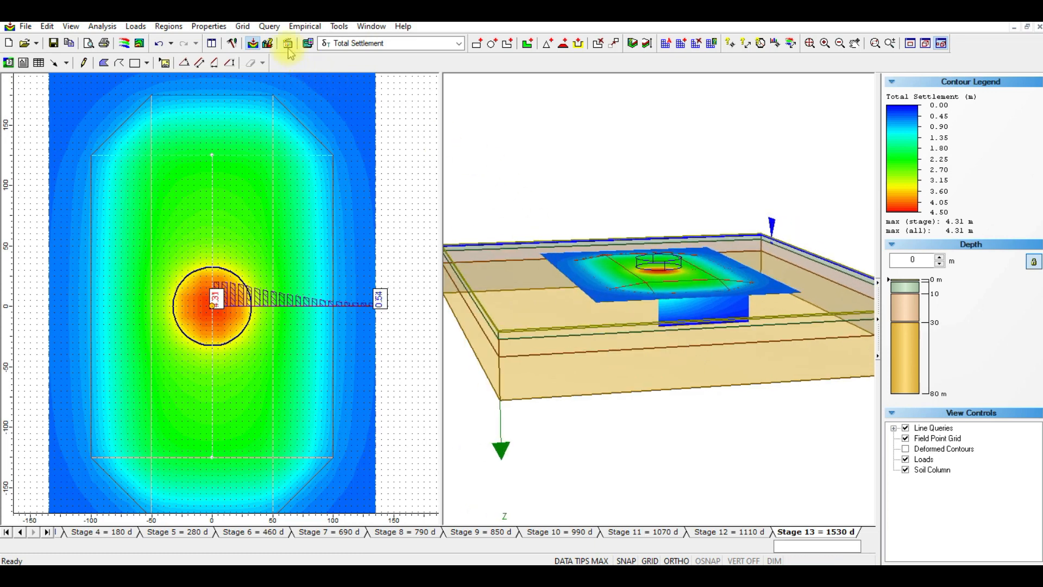
# Graph total settlement along the query line at 0 m depth for all stages, review the curves and close the chart
pyautogui.click(270, 27)
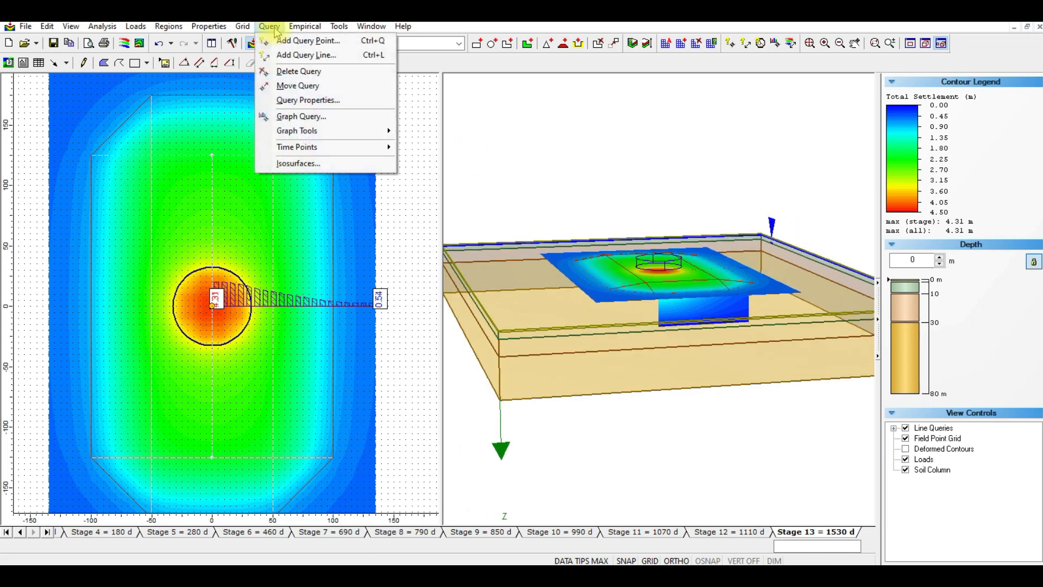
pyautogui.click(308, 116)
pyautogui.scroll(2, 211, 307)
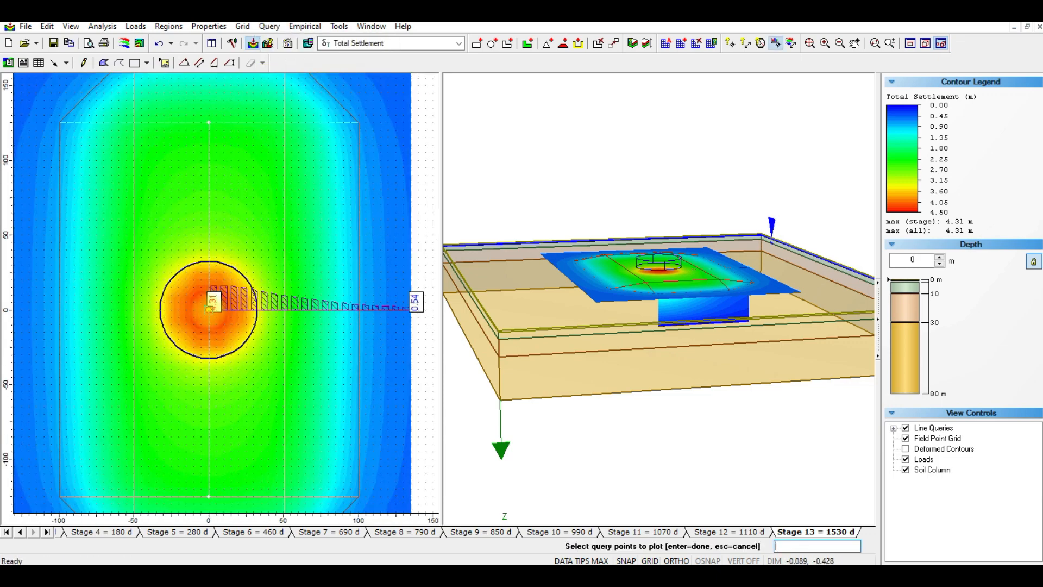
pyautogui.rightClick(211, 308)
pyautogui.click(263, 319)
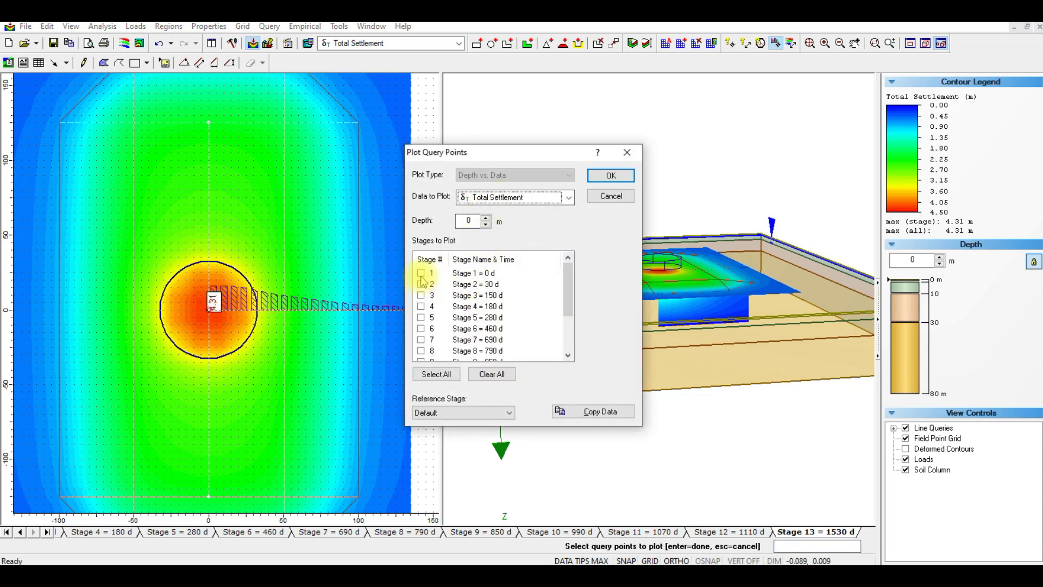
pyautogui.click(436, 374)
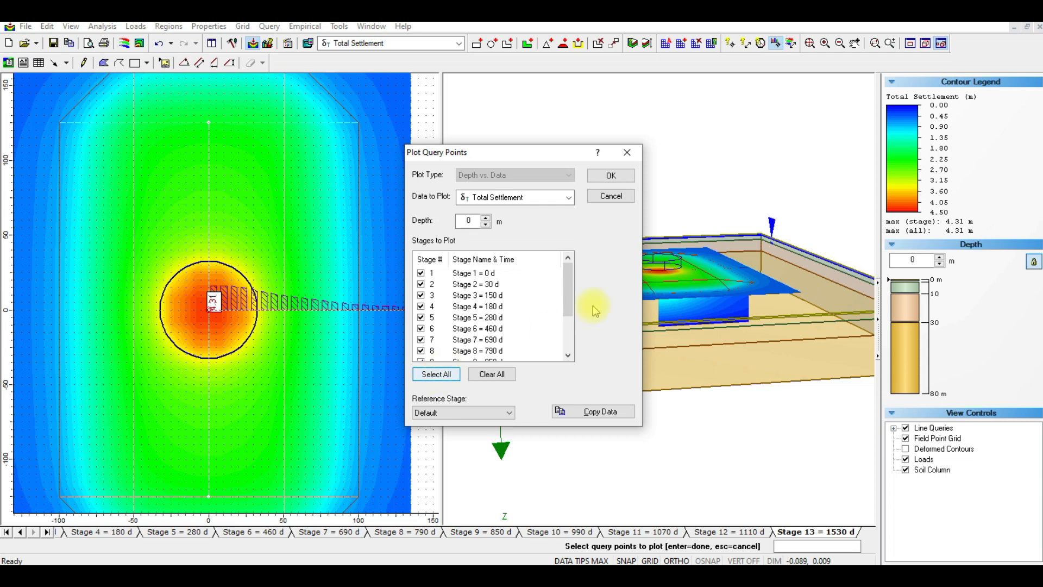
pyautogui.moveTo(570, 288); pyautogui.dragTo(564, 213)
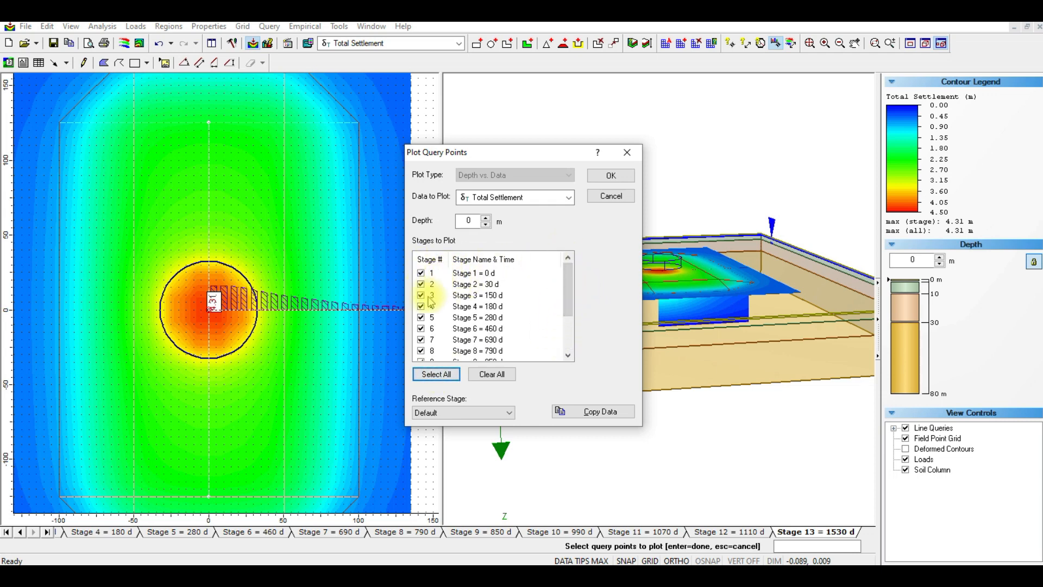
pyautogui.moveTo(570, 278); pyautogui.dragTo(565, 252)
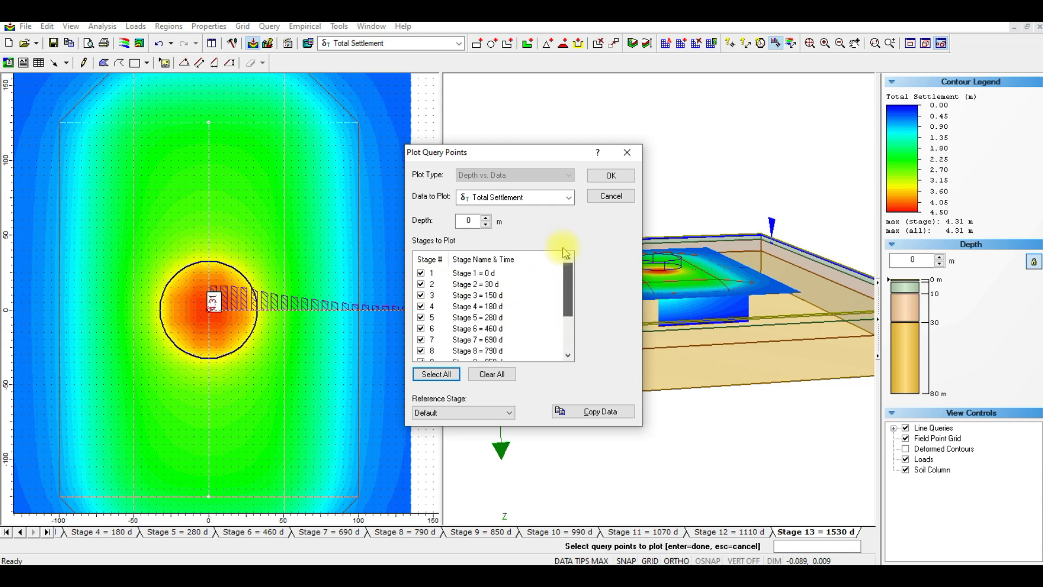
pyautogui.click(604, 175)
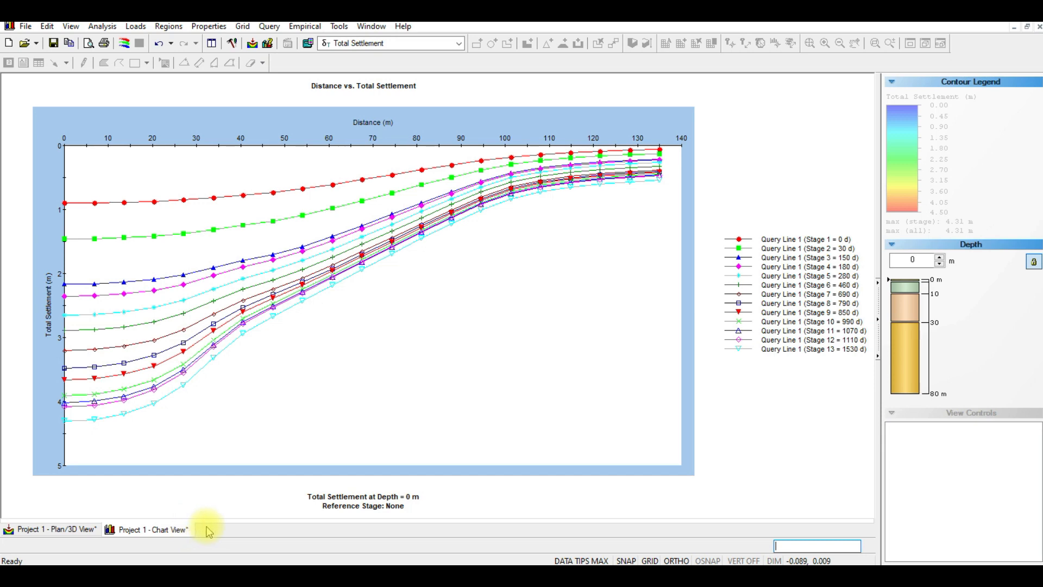
pyautogui.click(1039, 27)
# Graph excess pore water pressure along the query line at 0 m depth for all stages, review it and close the chart
pyautogui.moveTo(539, 307)
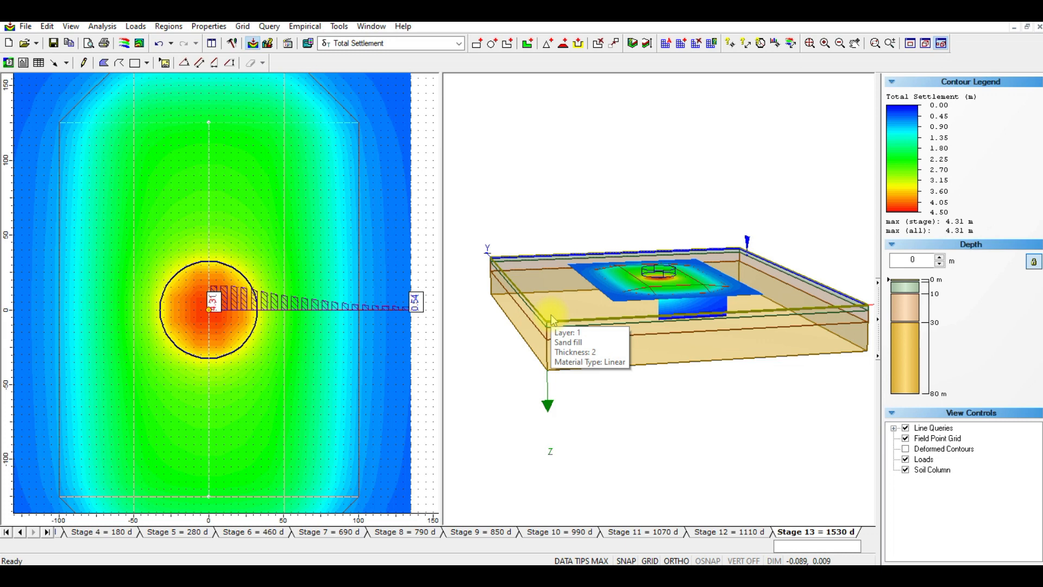
pyautogui.click(269, 26)
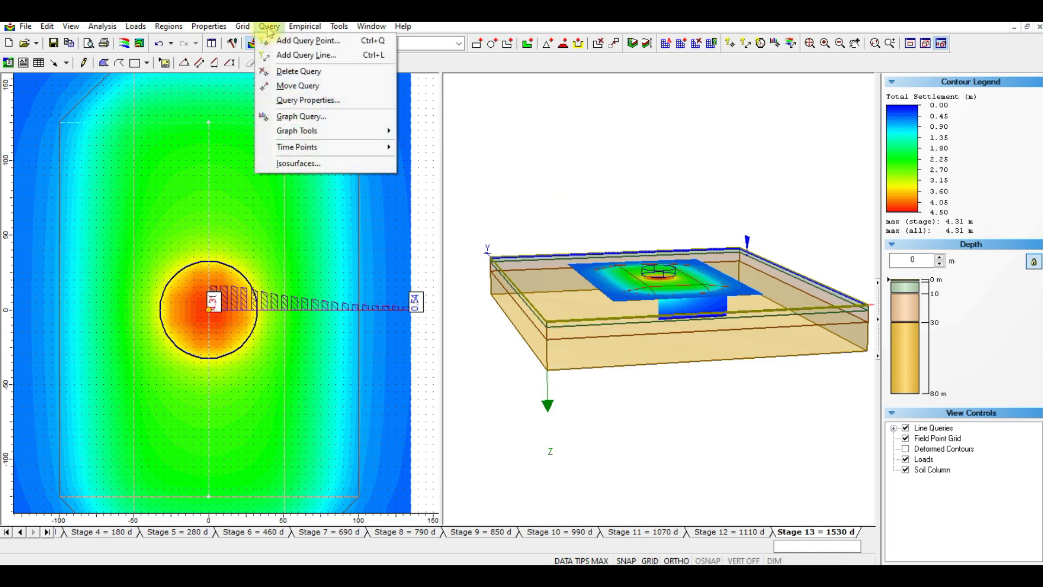
pyautogui.click(302, 115)
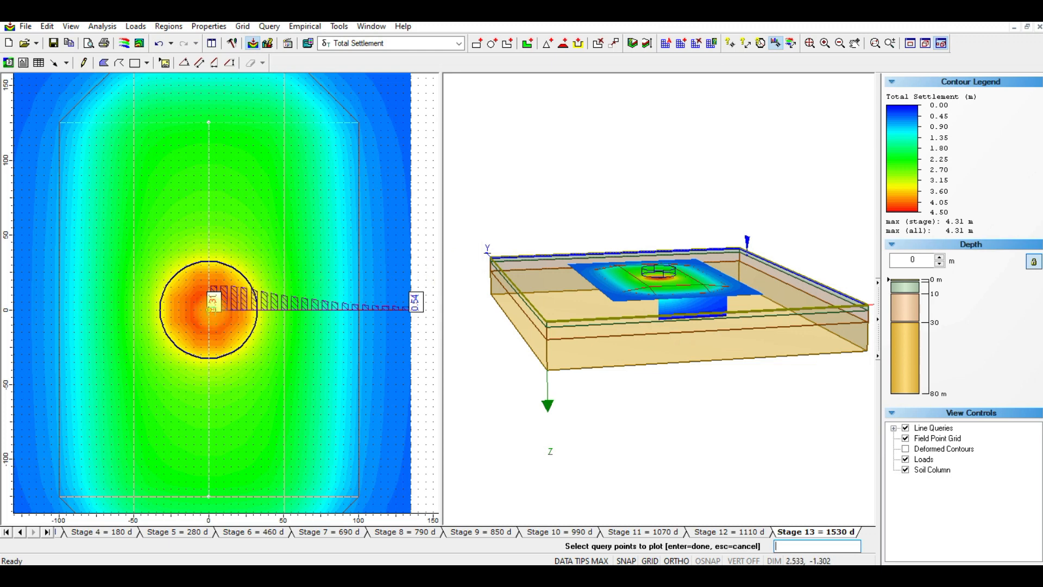
pyautogui.rightClick(206, 303)
pyautogui.click(240, 312)
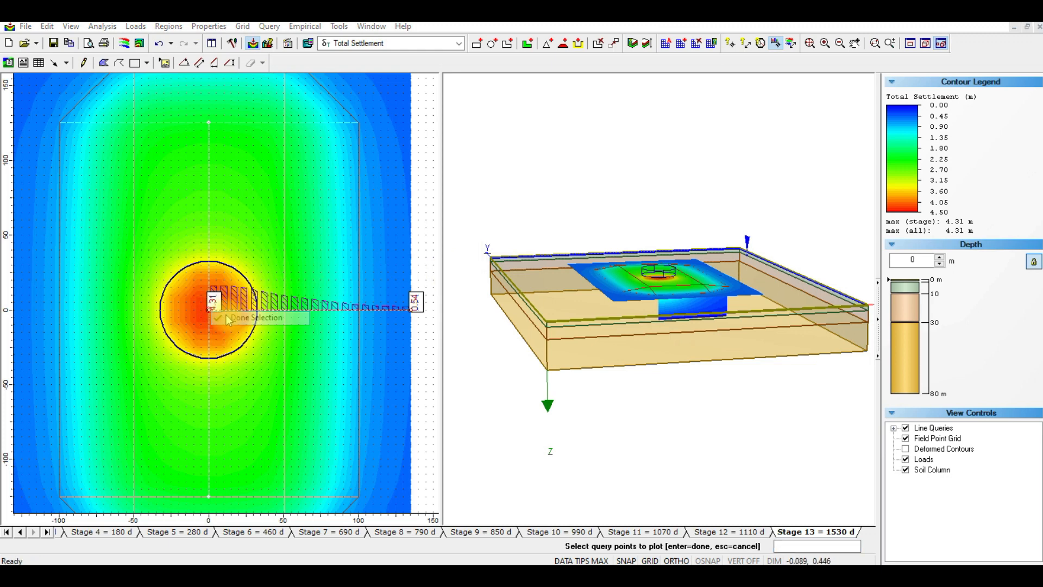
pyautogui.click(522, 198)
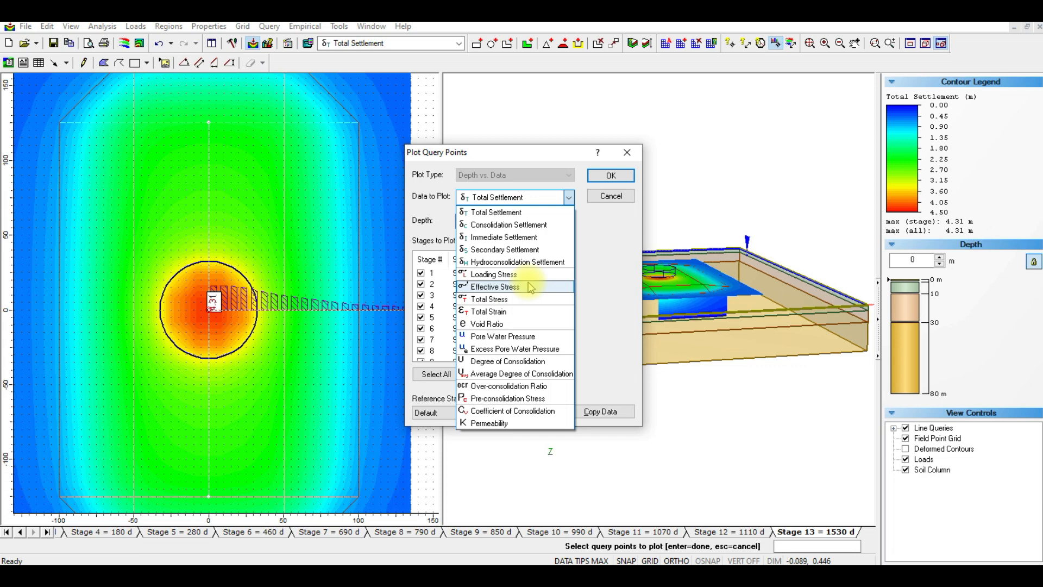
pyautogui.click(496, 348)
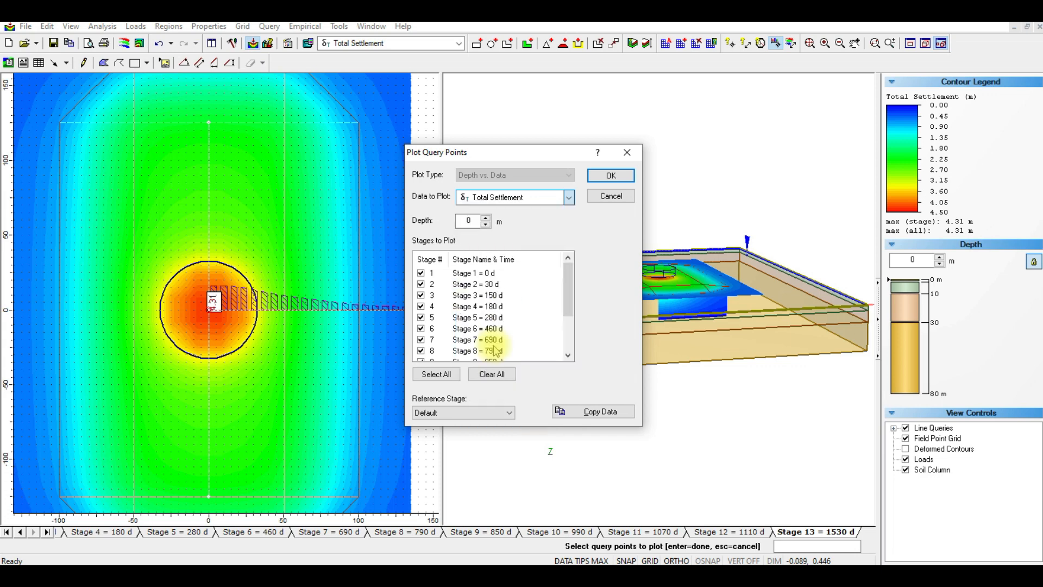
pyautogui.click(599, 177)
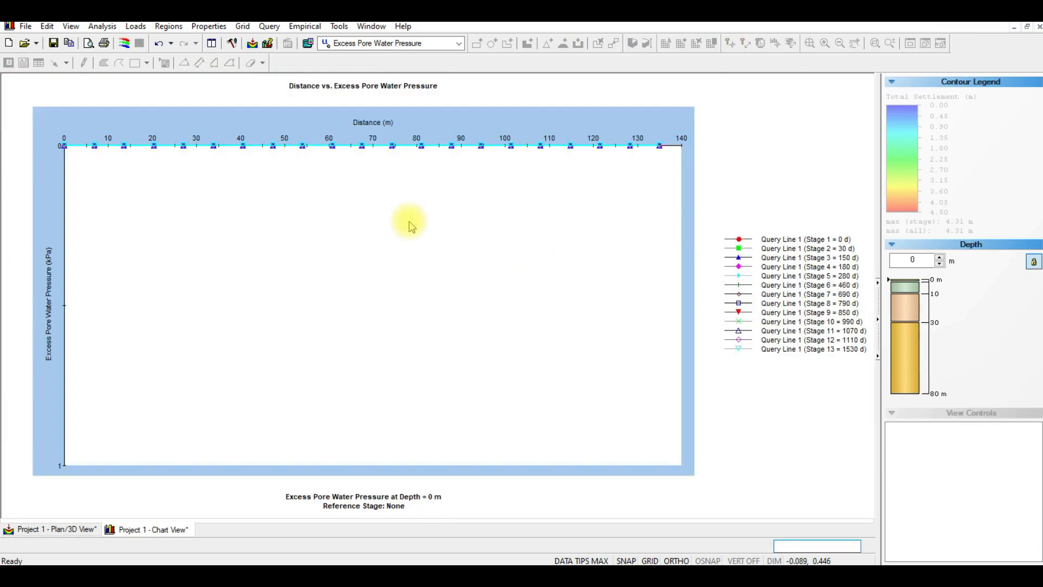
pyautogui.rightClick(505, 165)
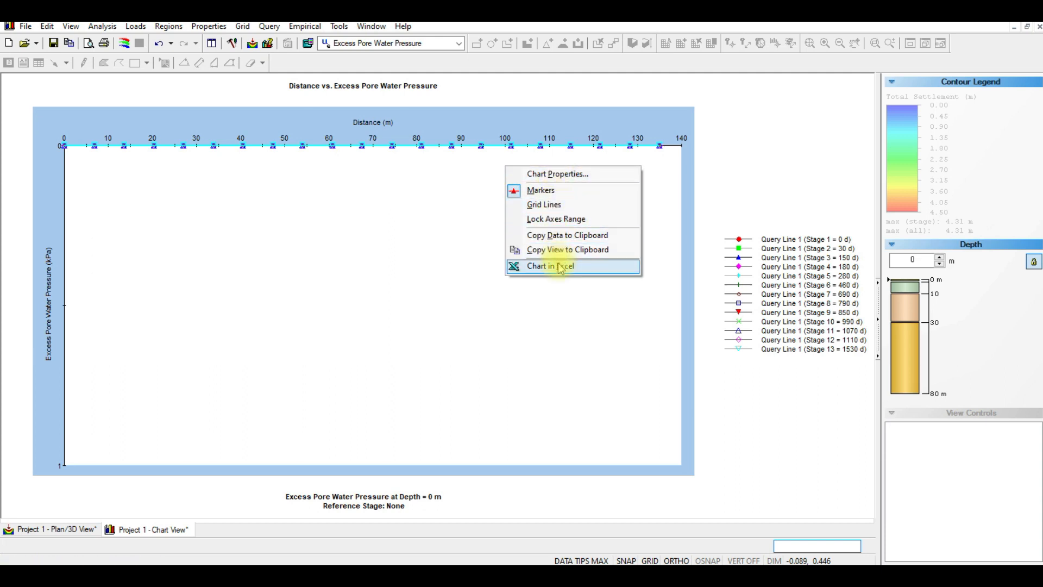
pyautogui.click(418, 343)
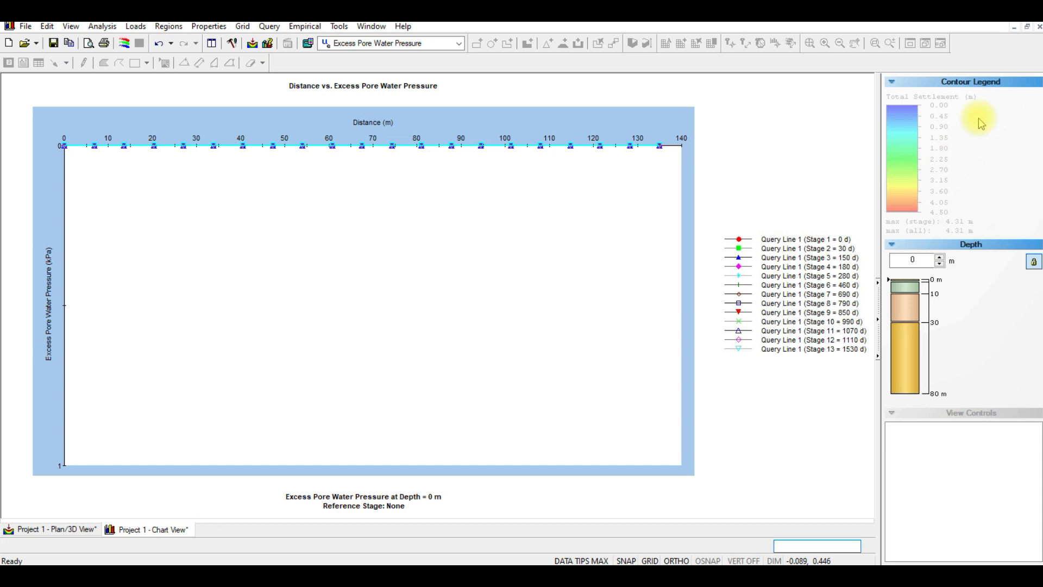
pyautogui.click(1039, 28)
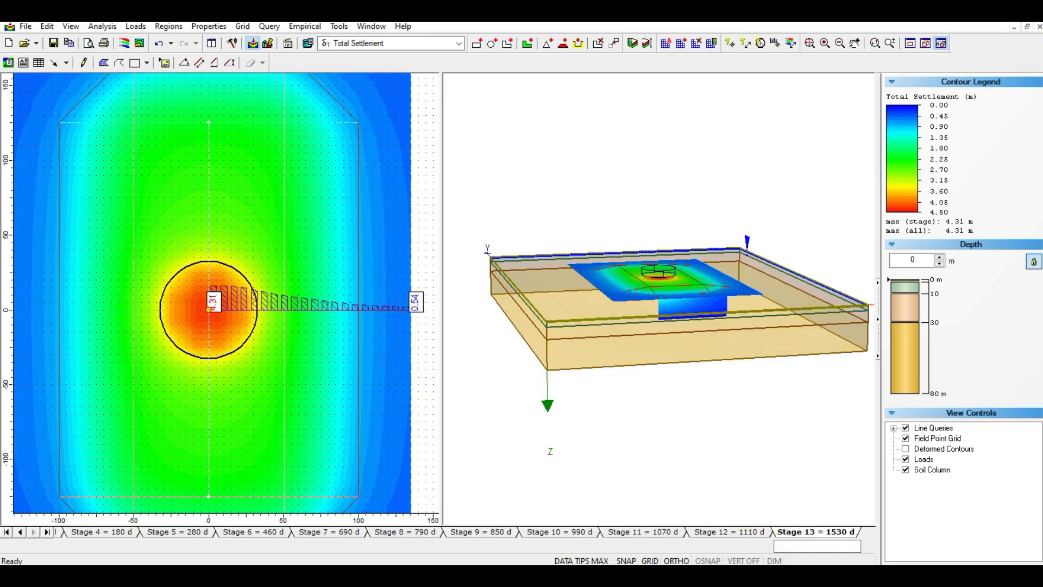
# Delete the existing query point at the tank centre
pyautogui.click(992, 524)
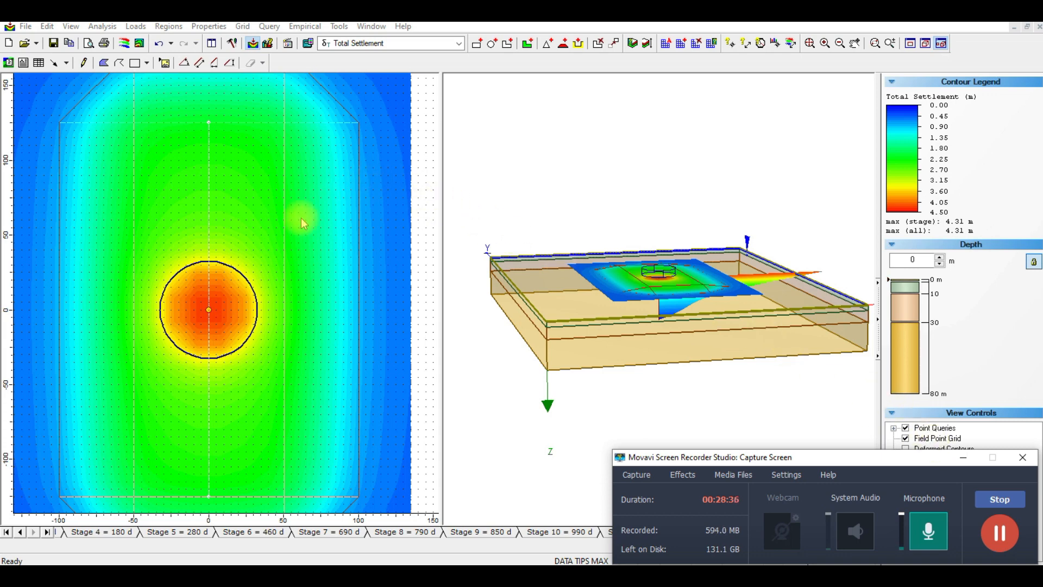
pyautogui.click(210, 313)
pyautogui.rightClick(210, 314)
pyautogui.click(224, 310)
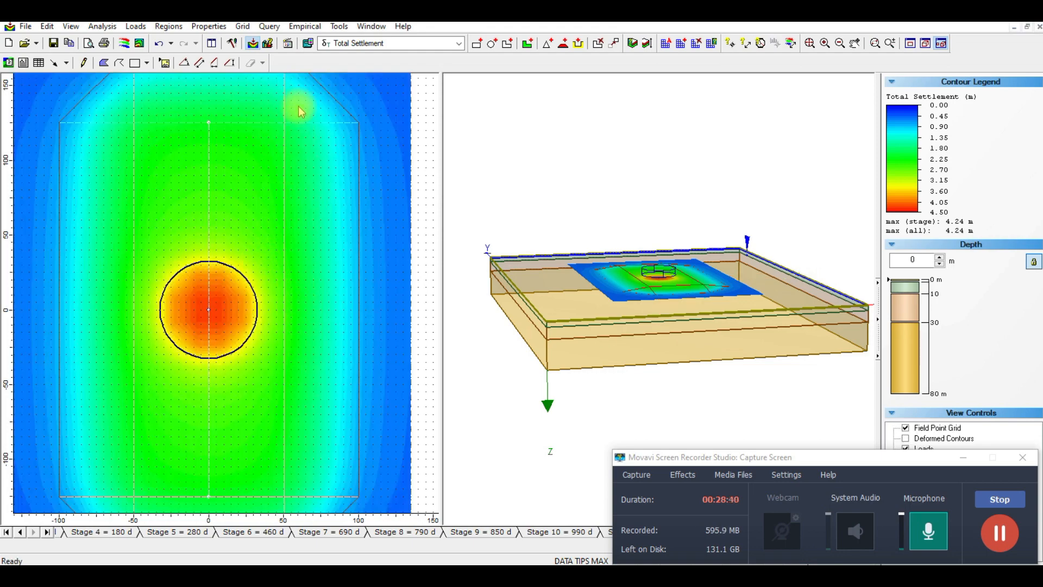
# Add a new query point at the centre of the circular tank load
pyautogui.click(269, 27)
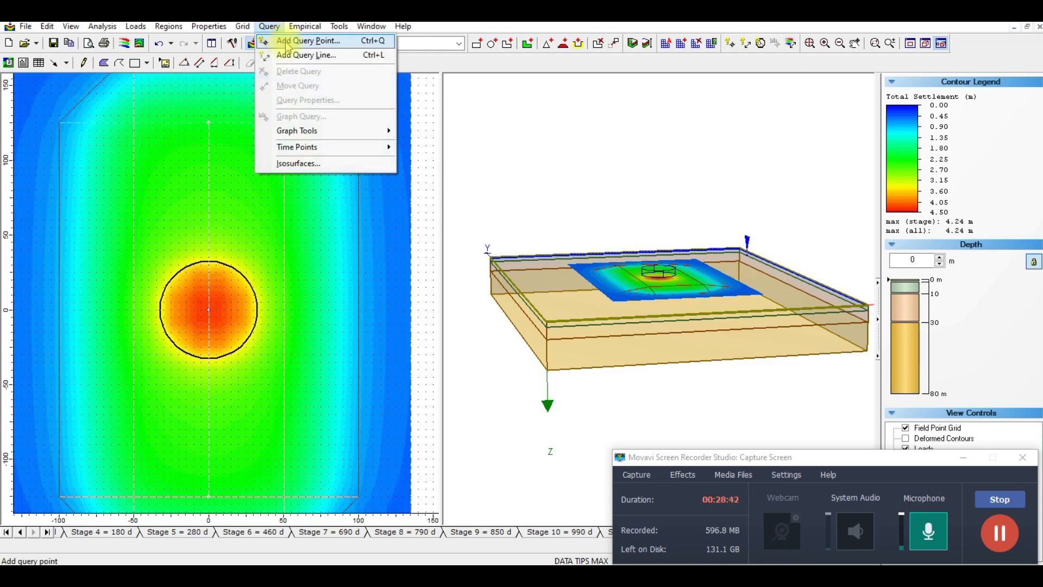
pyautogui.click(287, 43)
pyautogui.click(425, 206)
pyautogui.click(514, 330)
pyautogui.click(209, 309)
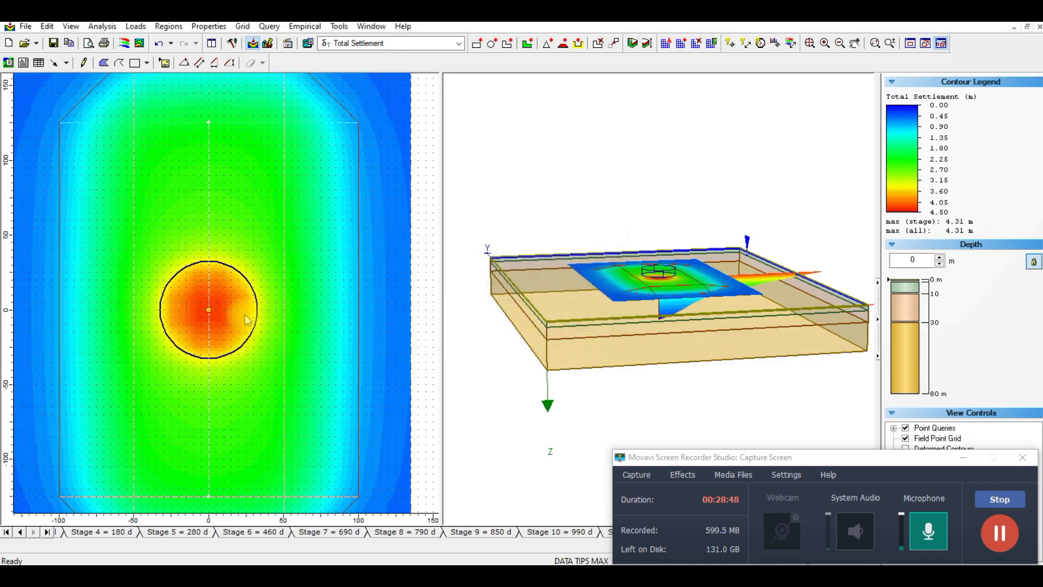
# Graph total settlement against stage time for the tank-centre query point at 0 m depth, review the curve and close the chart
pyautogui.click(269, 26)
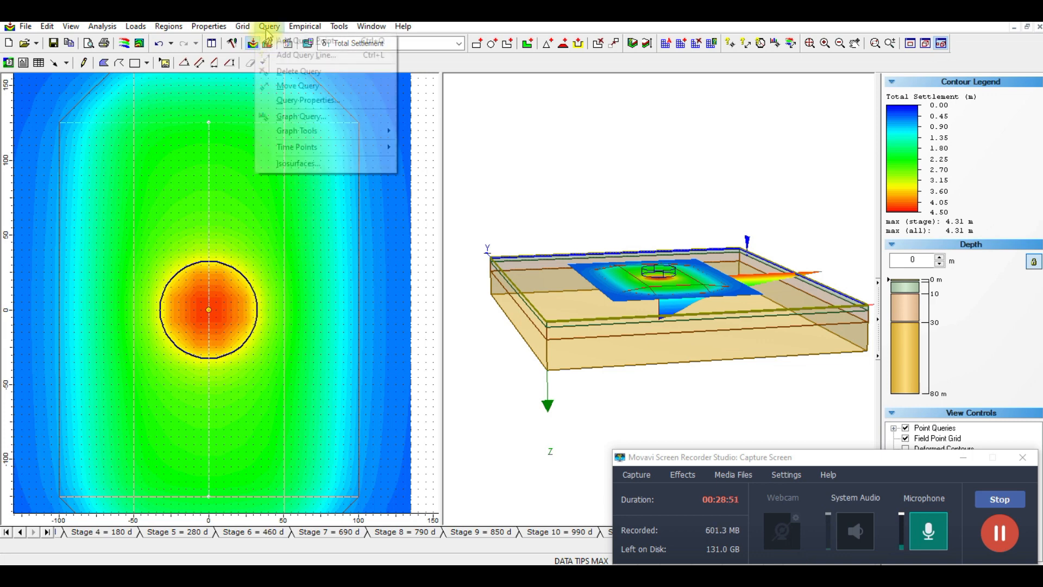
pyautogui.click(290, 117)
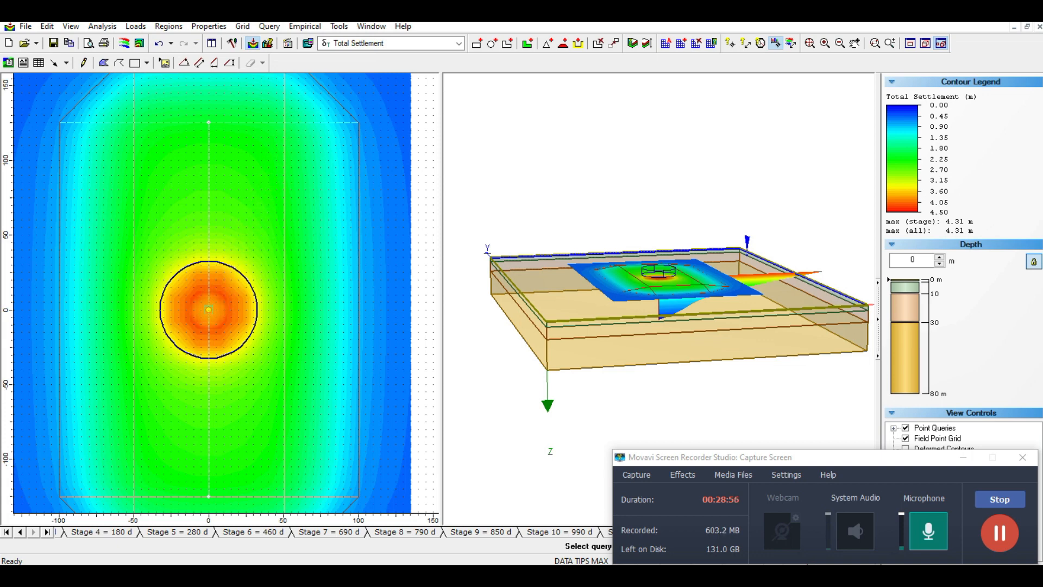
pyautogui.rightClick(209, 311)
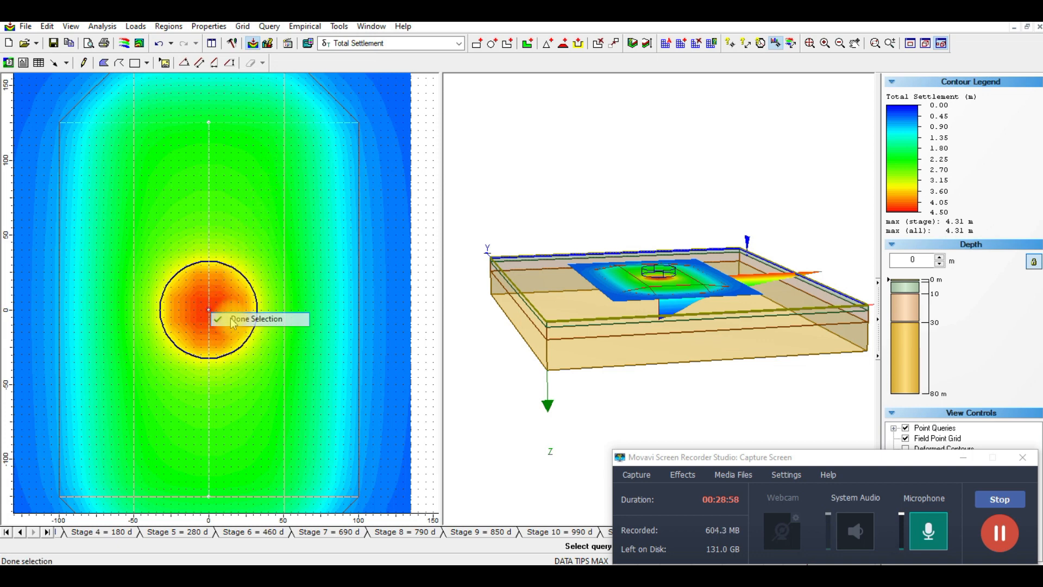
pyautogui.click(234, 320)
pyautogui.click(519, 175)
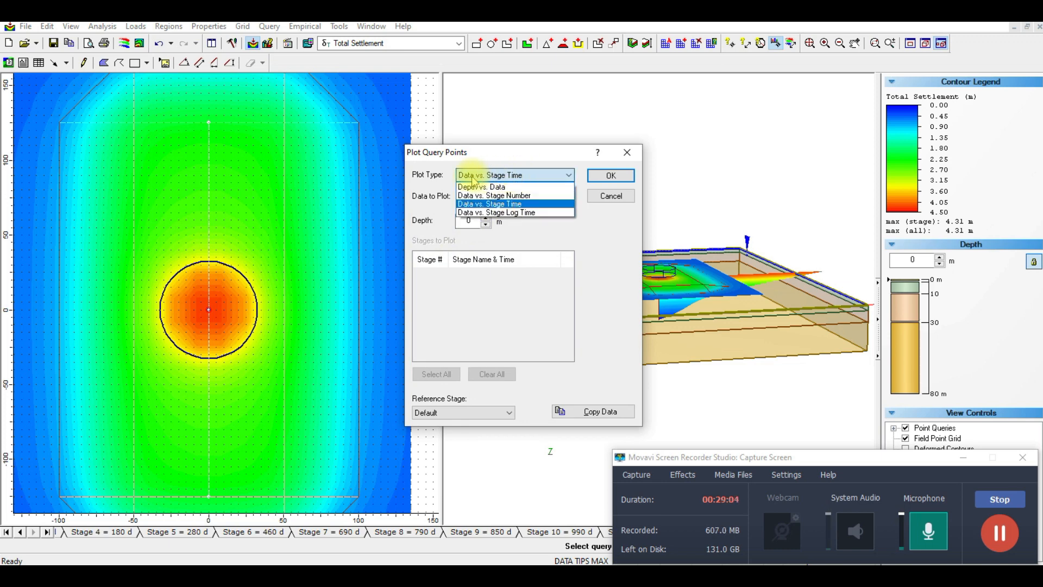
pyautogui.click(508, 205)
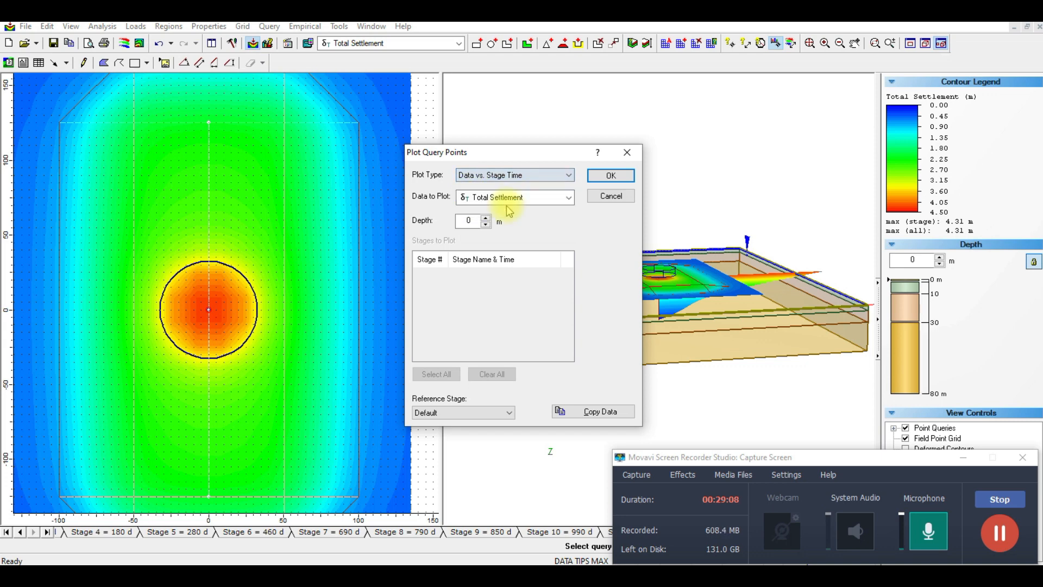
pyautogui.click(492, 201)
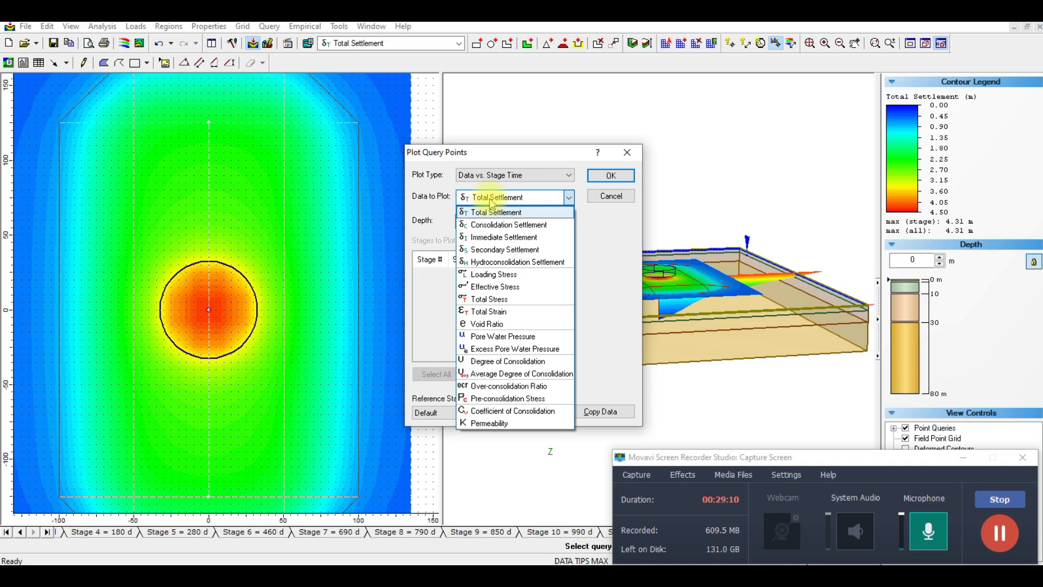
pyautogui.click(493, 211)
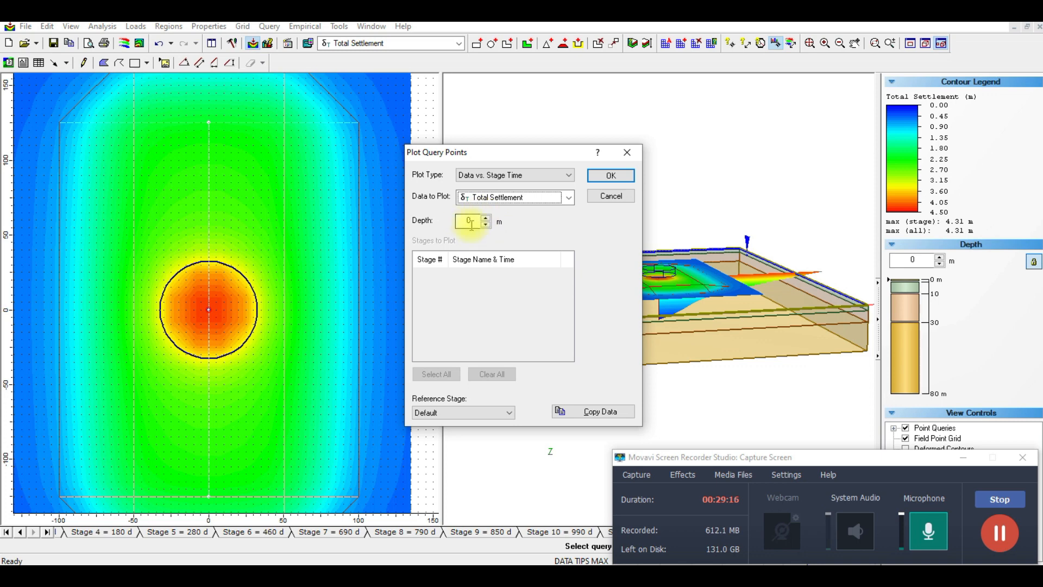
pyautogui.click(598, 181)
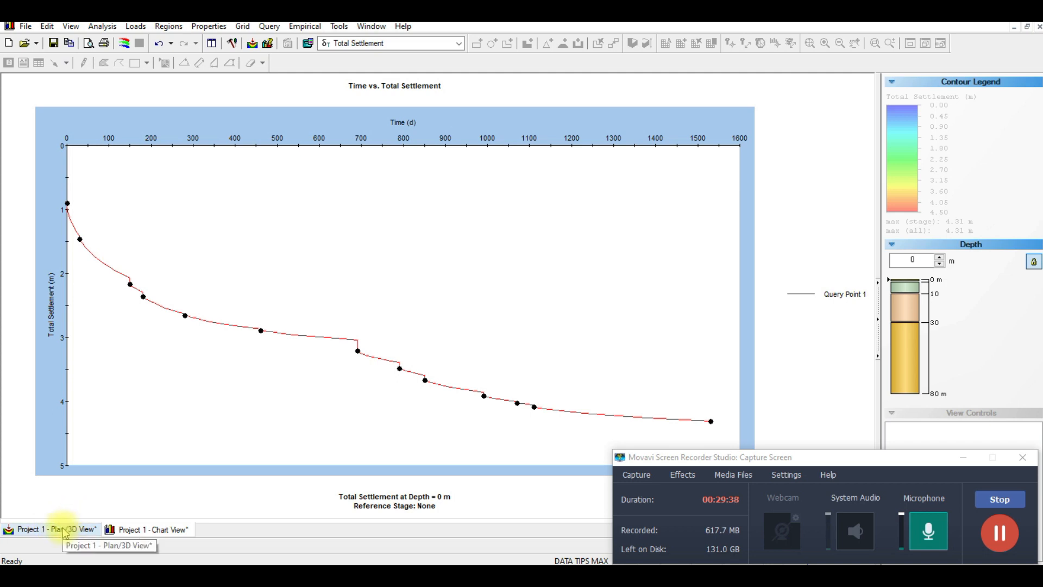
pyautogui.click(1039, 27)
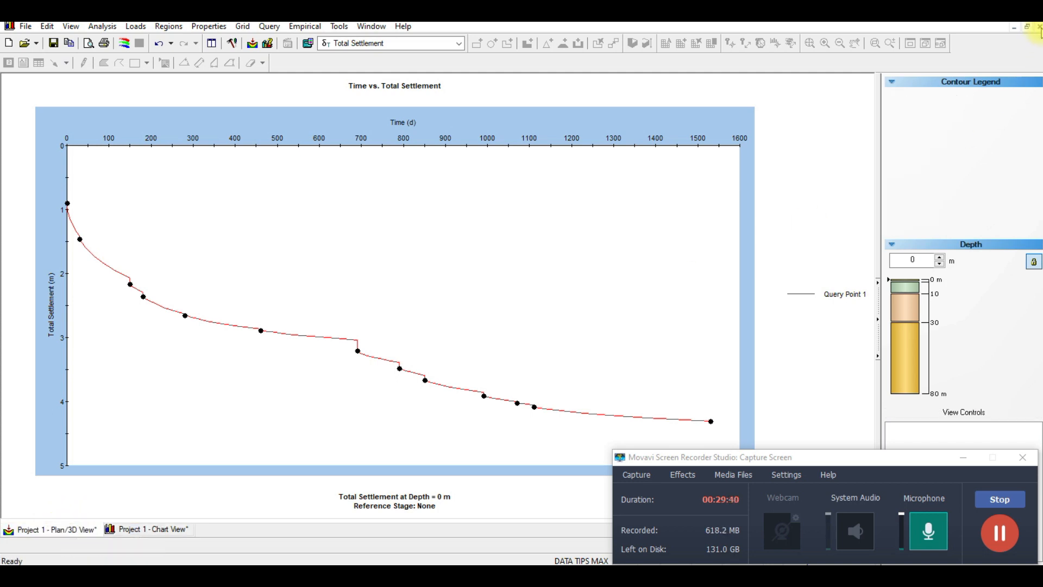
pyautogui.moveTo(911, 278)
pyautogui.mouseDown()
pyautogui.moveTo(900, 402)
pyautogui.moveTo(916, 274)
pyautogui.moveTo(916, 391)
pyautogui.moveTo(914, 276)
pyautogui.mouseUp()
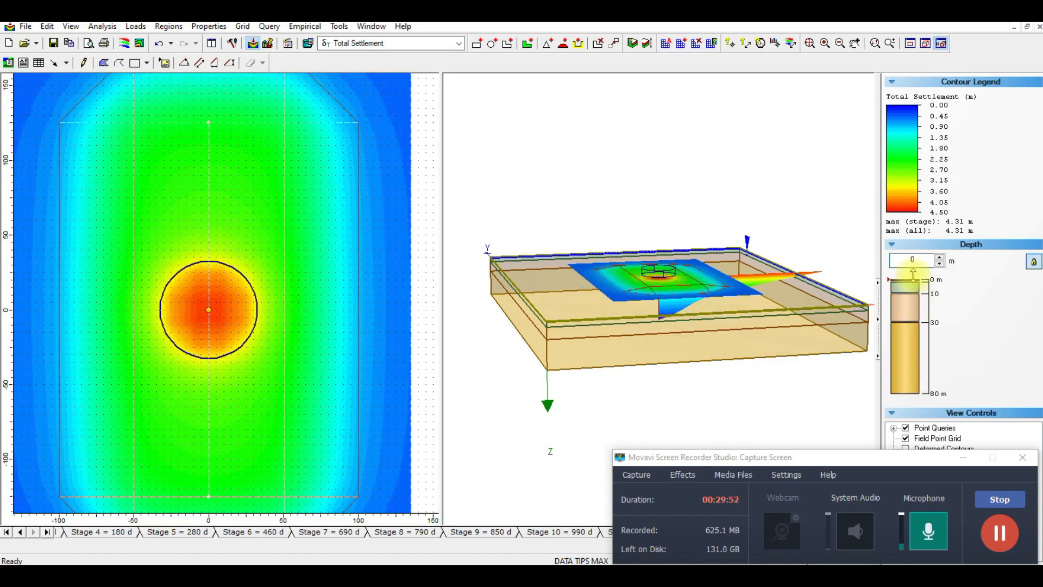
pyautogui.moveTo(914, 280)
pyautogui.mouseDown()
pyautogui.moveTo(910, 385)
pyautogui.moveTo(913, 277)
pyautogui.mouseUp()
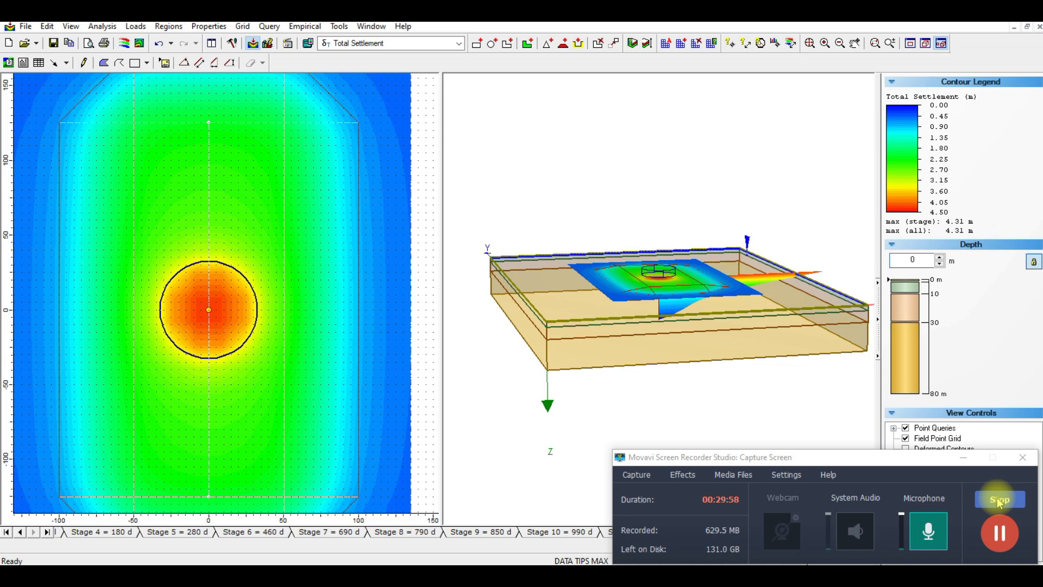